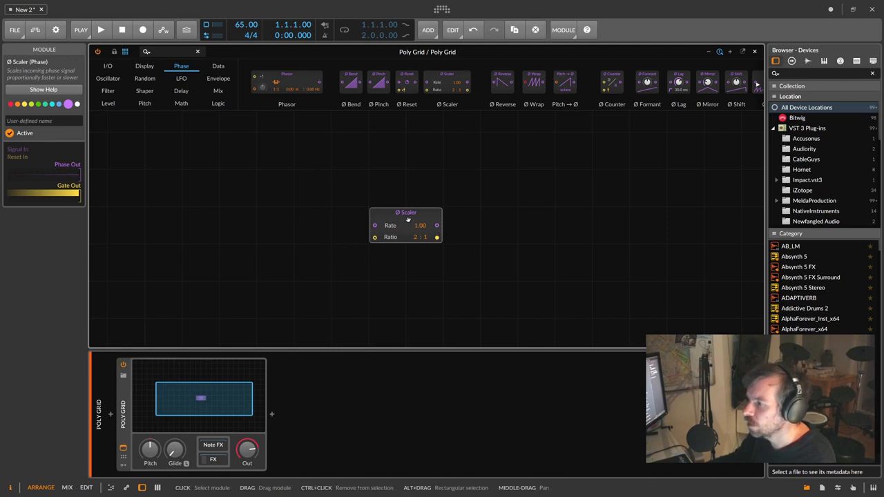
# - Set the Ø Scaler ratio to 1 : 1 and add a Phase In module feeding it
pyautogui.moveTo(417, 237); pyautogui.dragTo(420, 238)
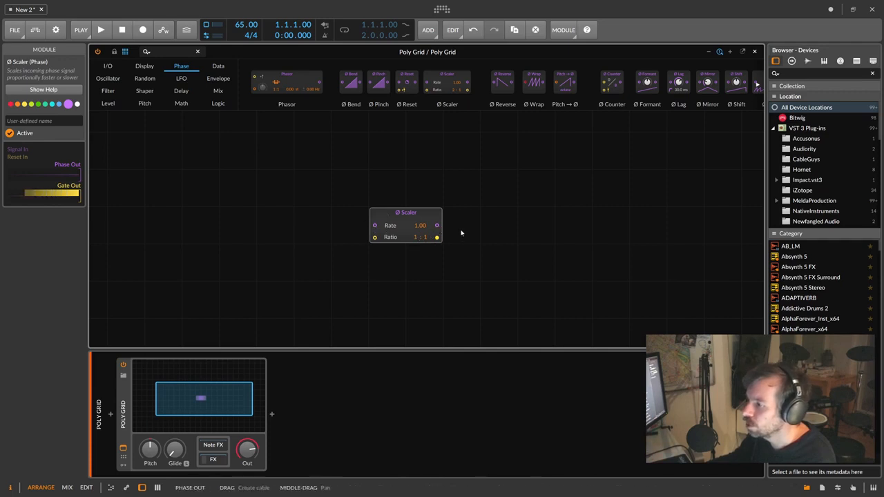
pyautogui.click(172, 51)
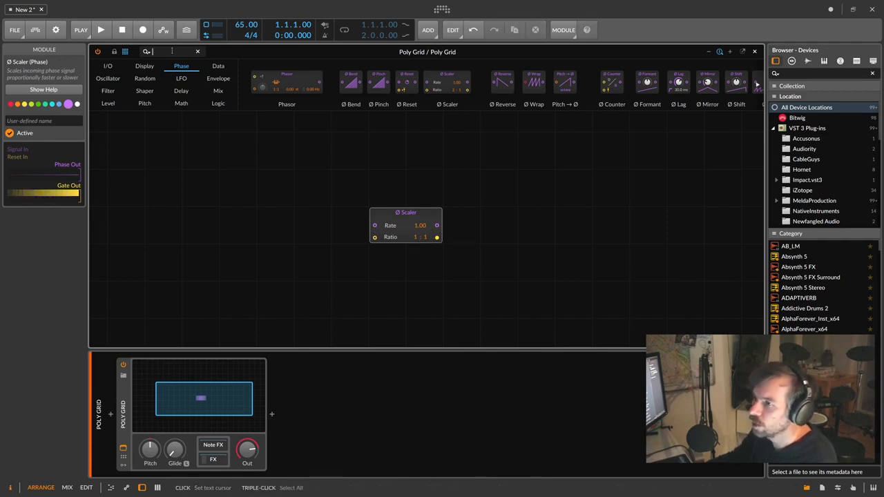
pyautogui.write('phase')
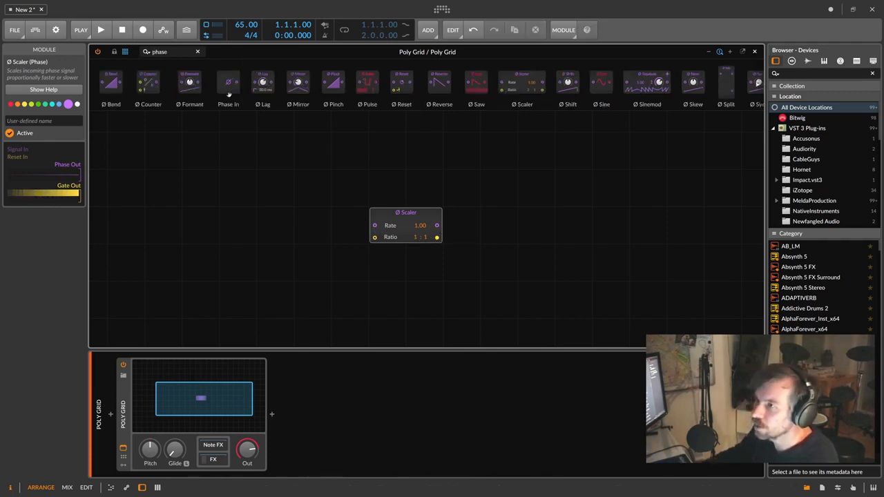
pyautogui.moveTo(228, 85); pyautogui.dragTo(374, 226)
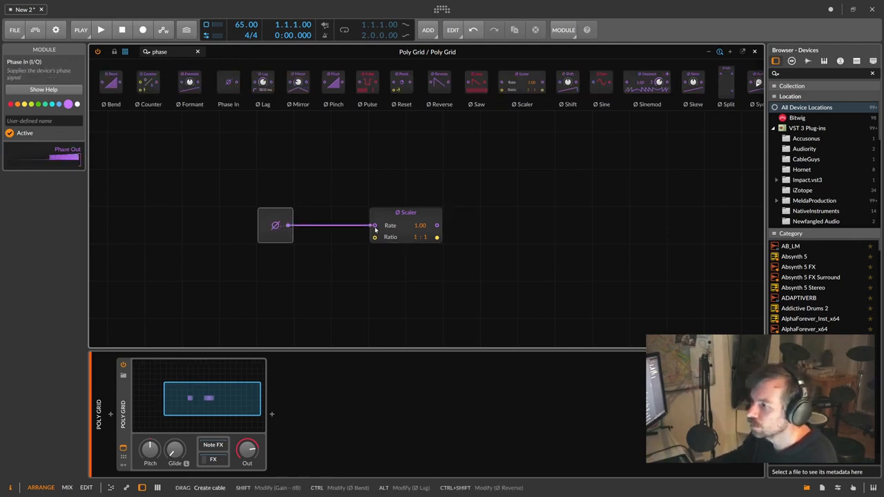
# - Add an Oscilloscope, cable the Scaler output into it, and switch it to Slow mode
pyautogui.write('osc')
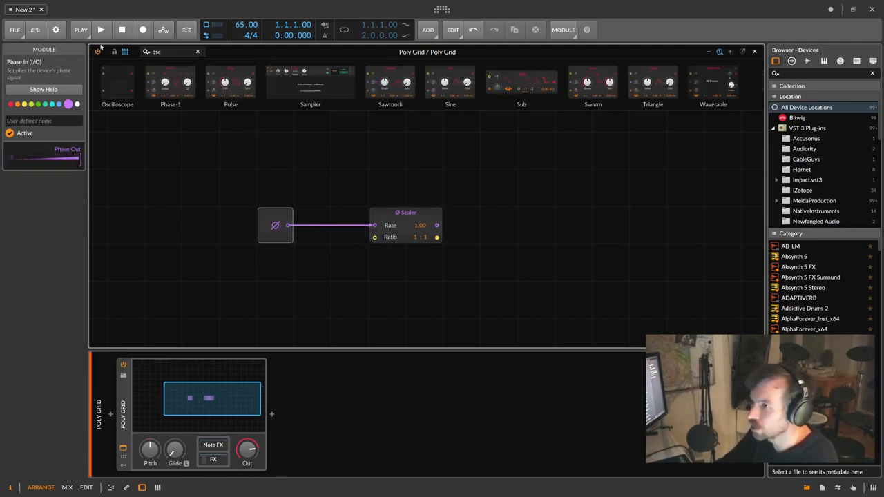
pyautogui.moveTo(118, 81); pyautogui.dragTo(546, 231)
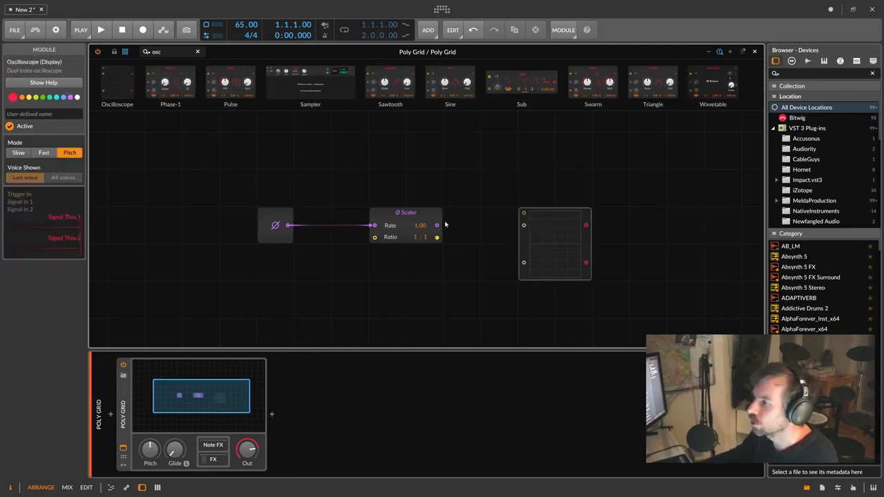
pyautogui.moveTo(436, 225); pyautogui.dragTo(524, 225)
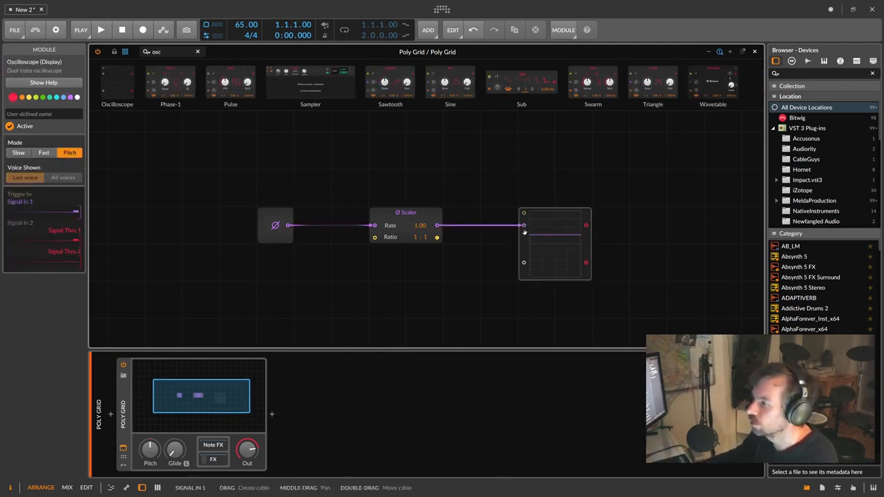
pyautogui.click(18, 152)
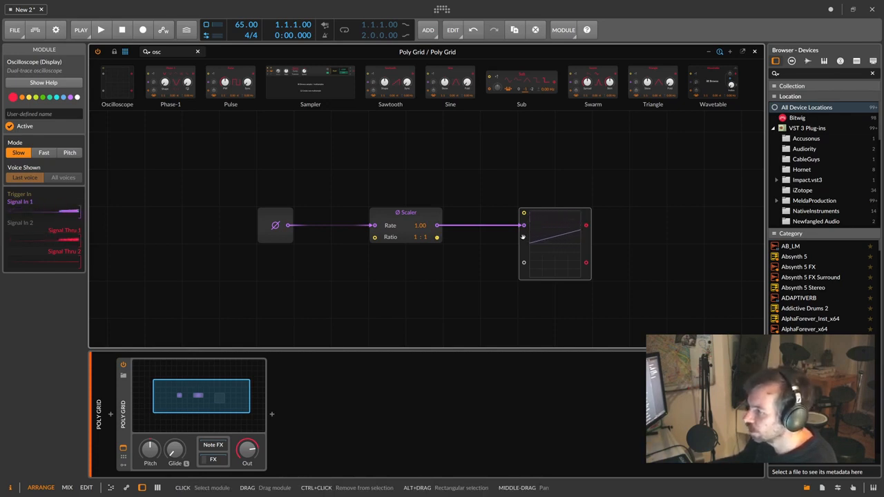
pyautogui.click(399, 219)
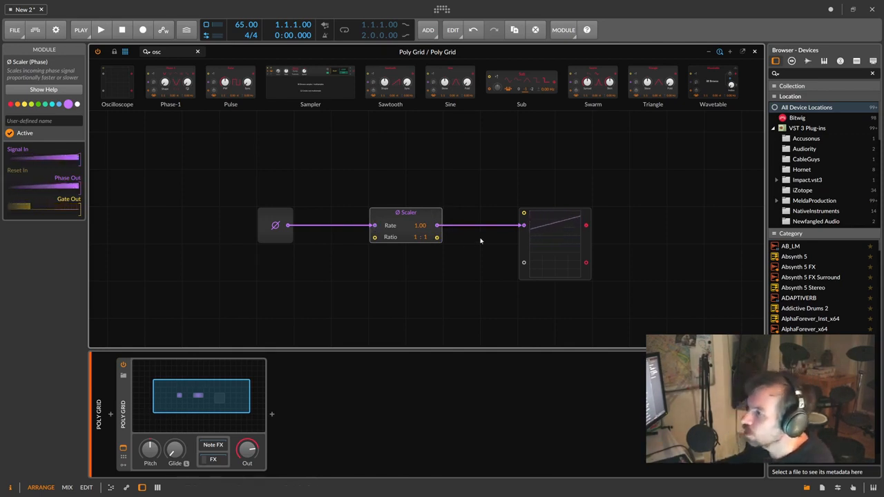
# - Insert an Attenuate module into the cable between the Ø Scaler and the scope
pyautogui.click(168, 51)
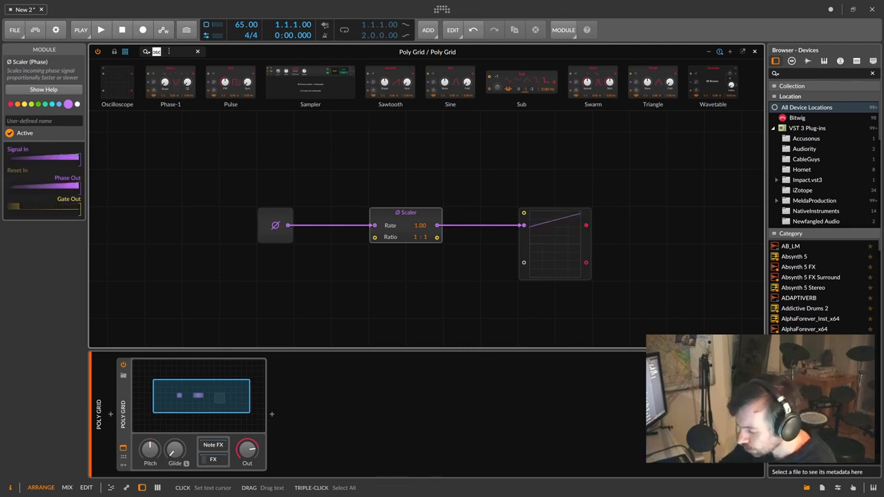
pyautogui.write('att')
pyautogui.moveTo(114, 83); pyautogui.dragTo(516, 226)
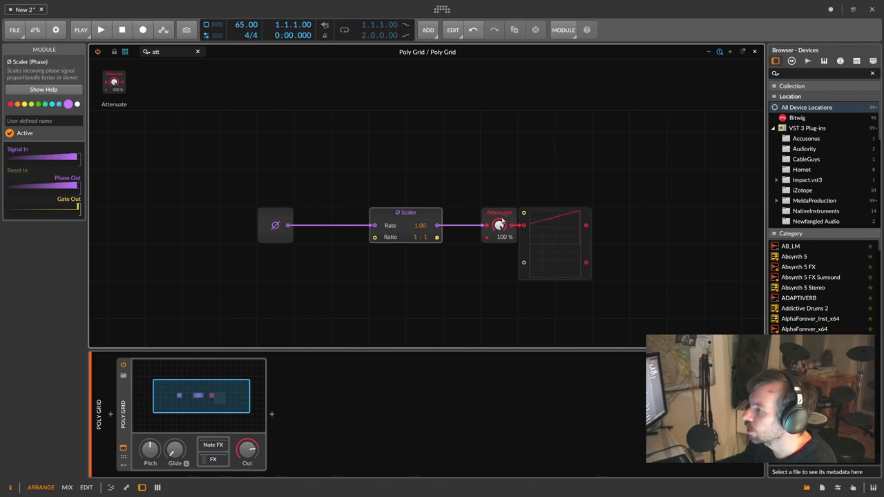
pyautogui.click(510, 213)
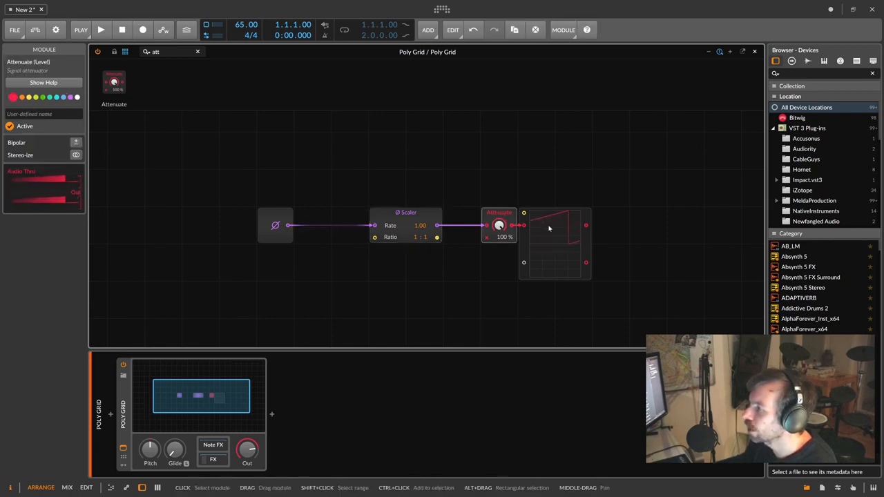
# - Patch raw phase into the scope's second input and raise the Scaler rate to 2.00
pyautogui.moveTo(289, 225); pyautogui.dragTo(524, 263)
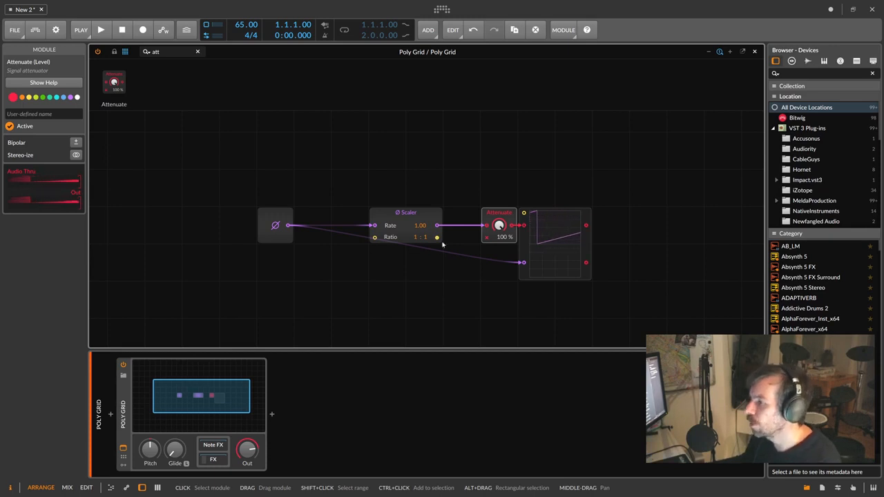
pyautogui.moveTo(417, 232); pyautogui.dragTo(418, 222)
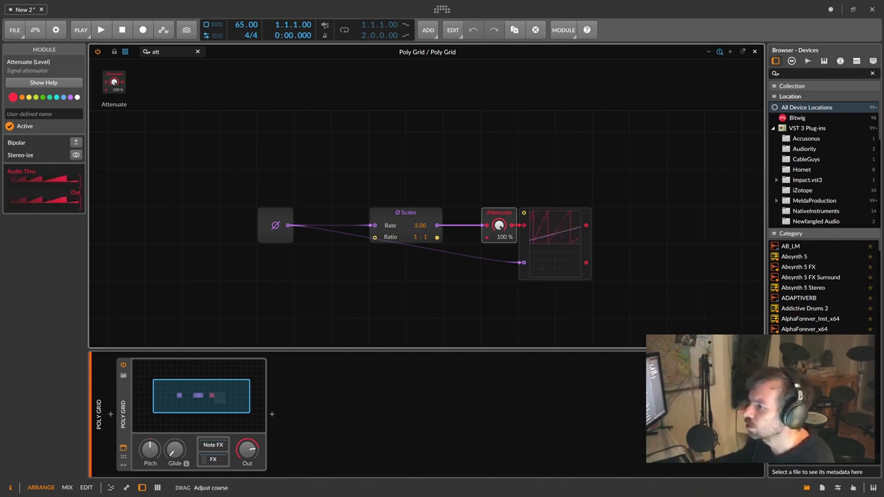
pyautogui.moveTo(418, 231); pyautogui.dragTo(416, 228)
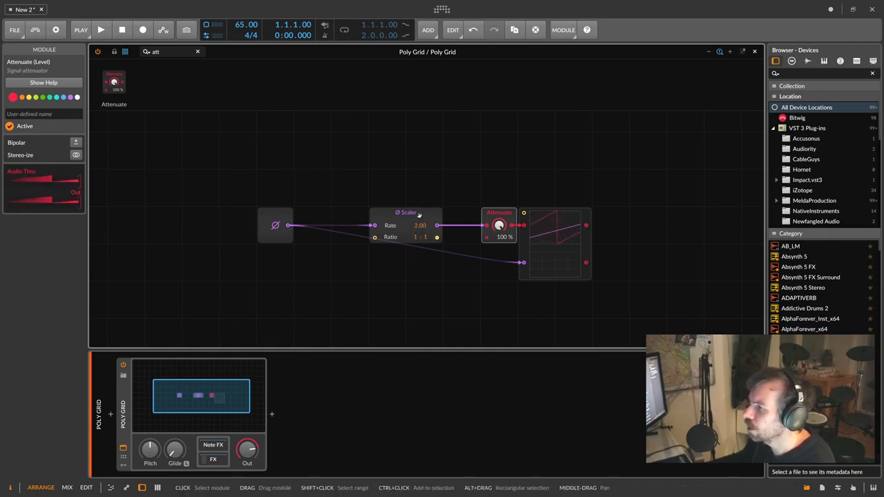
pyautogui.click(419, 227)
pyautogui.press('F1')
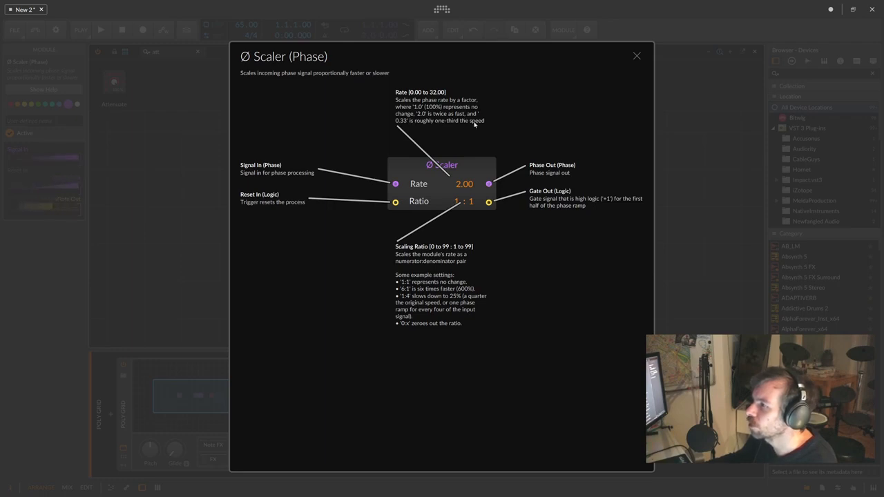
pyautogui.click(637, 57)
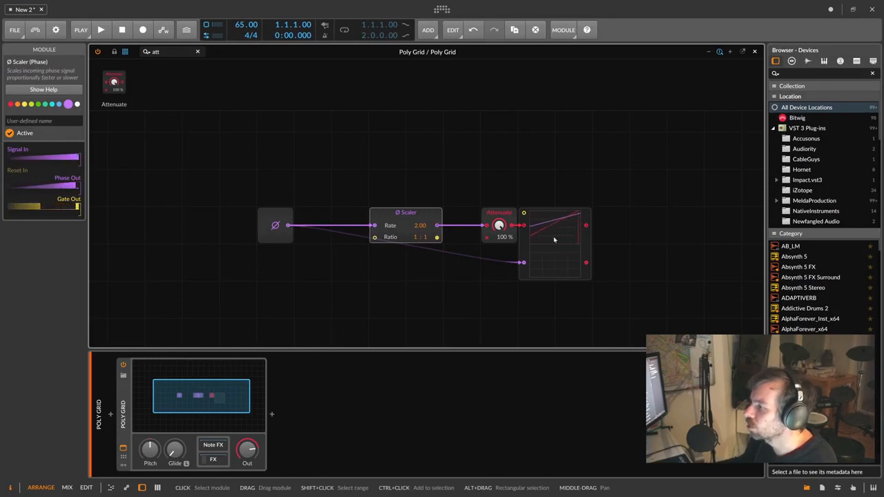
# - Reset the Ø Scaler rate to 1.00 and change its ratio to 1 : 2
pyautogui.doubleClick(418, 229)
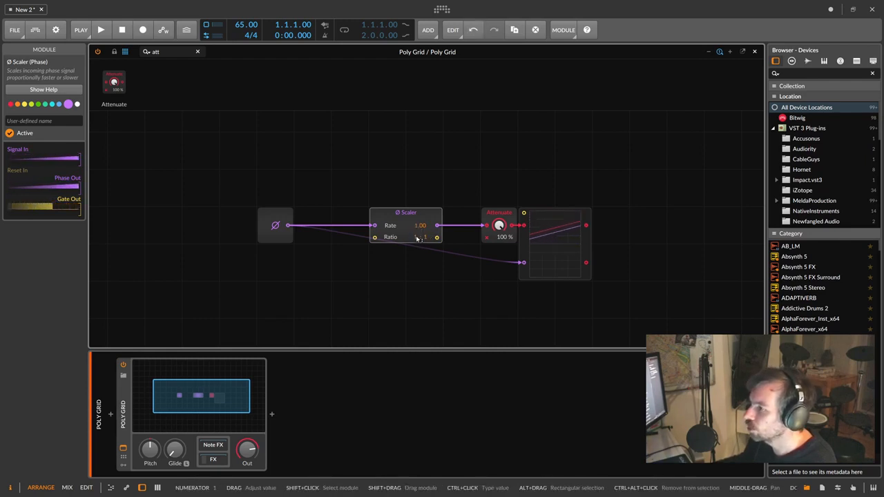
pyautogui.moveTo(416, 238); pyautogui.dragTo(417, 238)
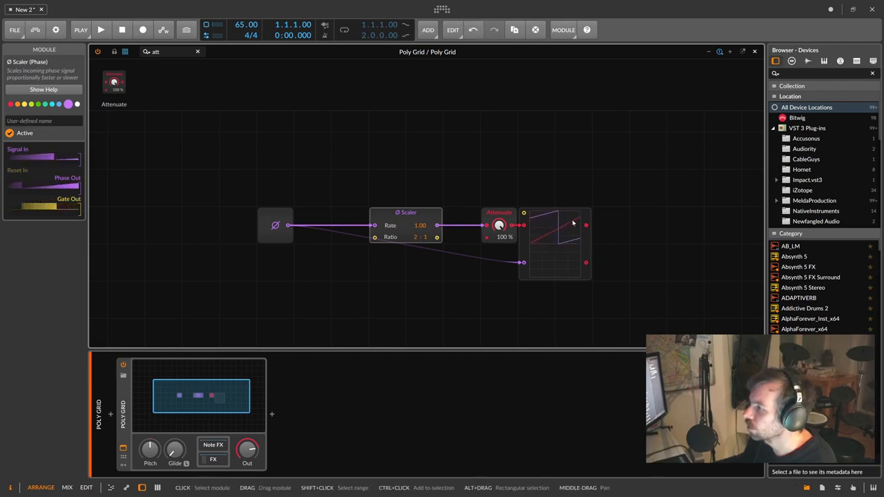
pyautogui.moveTo(416, 237)
pyautogui.mouseDown()
pyautogui.moveTo(416, 246)
pyautogui.moveTo(427, 233)
pyautogui.mouseUp()
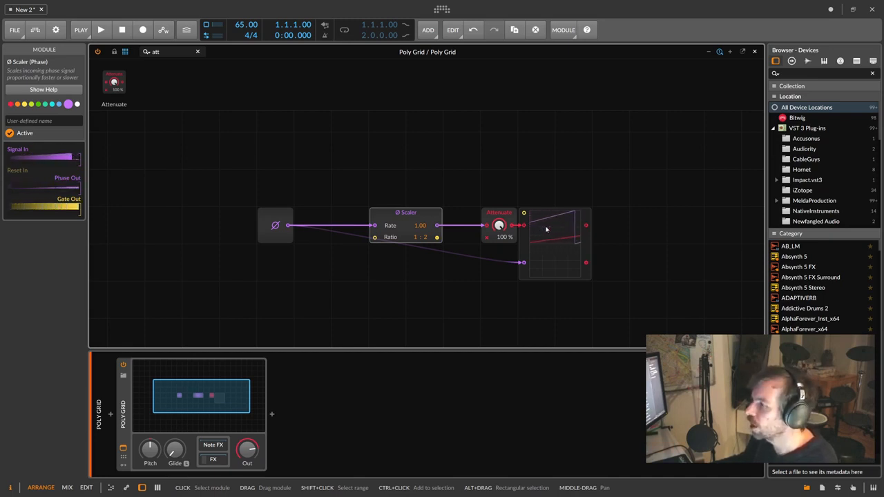
# - Place a Gates sequencer below the Scaler, stop it following device phase, and toggle a step
pyautogui.click(197, 52)
pyautogui.click(177, 52)
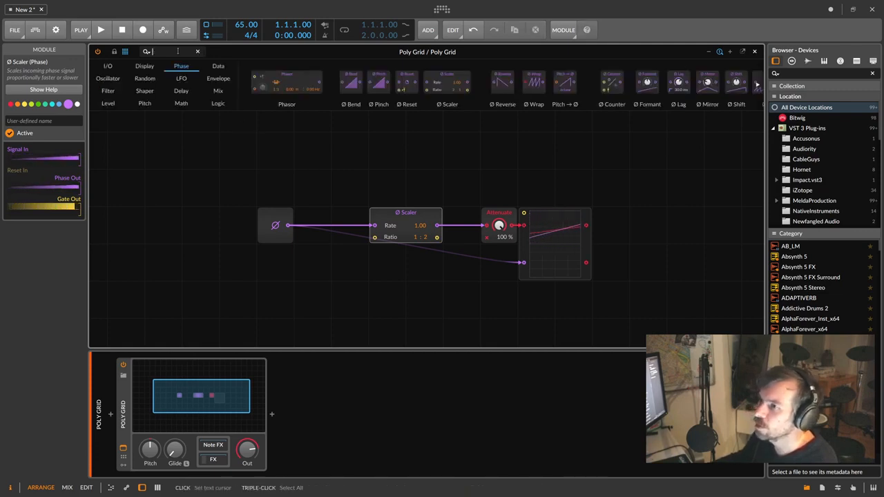
pyautogui.write('gates')
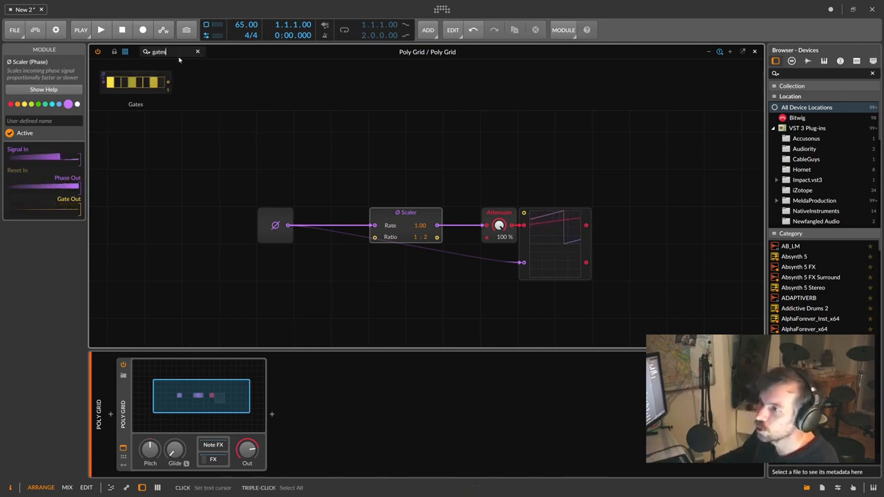
pyautogui.moveTo(136, 83)
pyautogui.mouseDown()
pyautogui.moveTo(223, 129)
pyautogui.moveTo(415, 264)
pyautogui.moveTo(410, 302)
pyautogui.moveTo(401, 300)
pyautogui.moveTo(463, 298)
pyautogui.mouseUp()
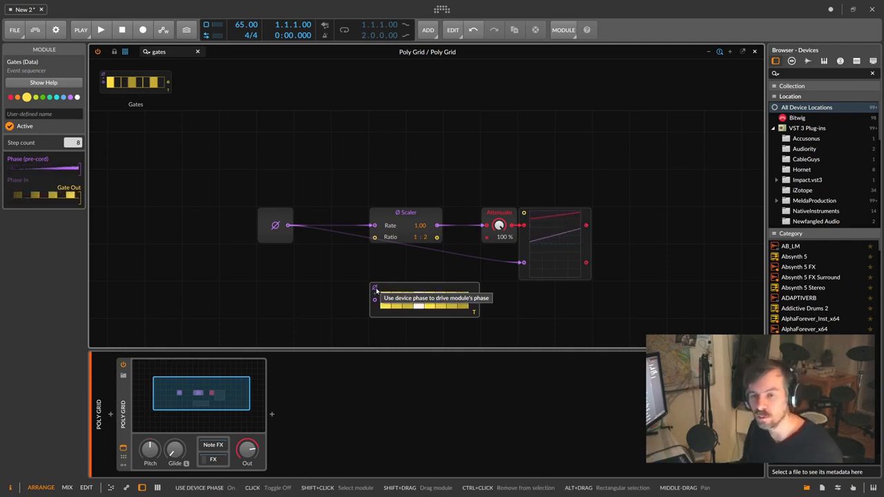
pyautogui.click(375, 290)
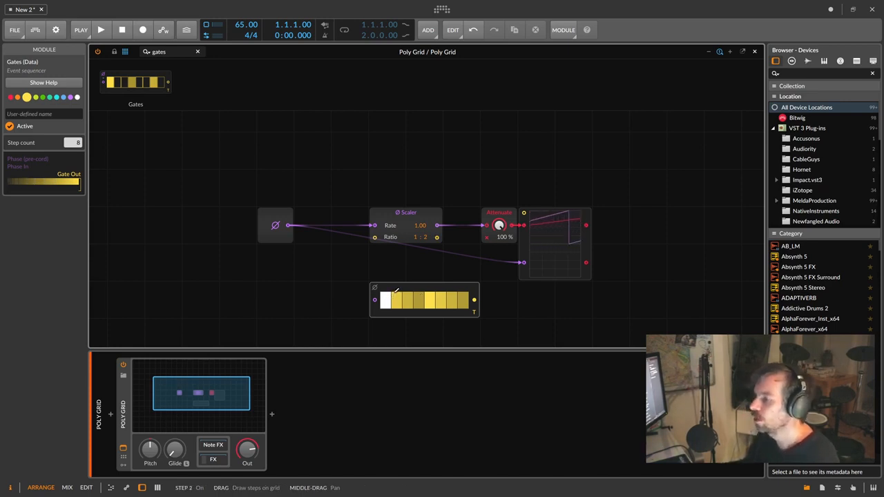
pyautogui.click(395, 288)
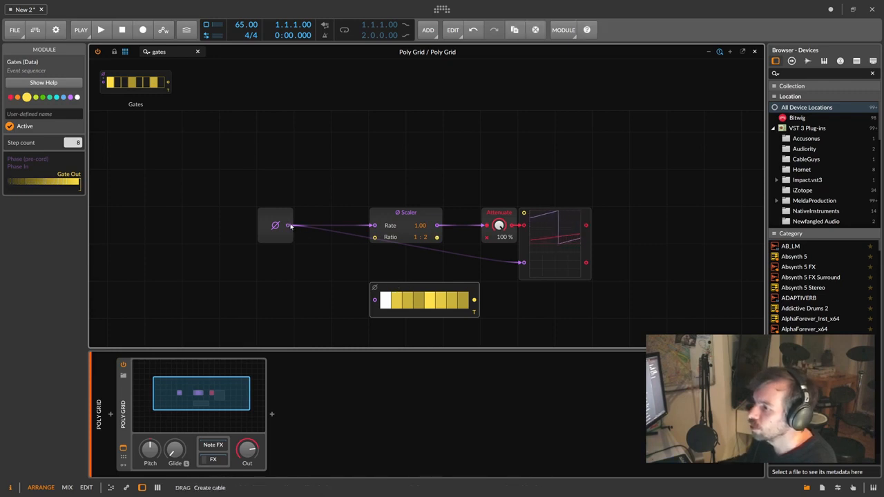
# - Cable the Phase In output into the Gates input and delete the Attenuate module
pyautogui.moveTo(289, 225); pyautogui.dragTo(374, 299)
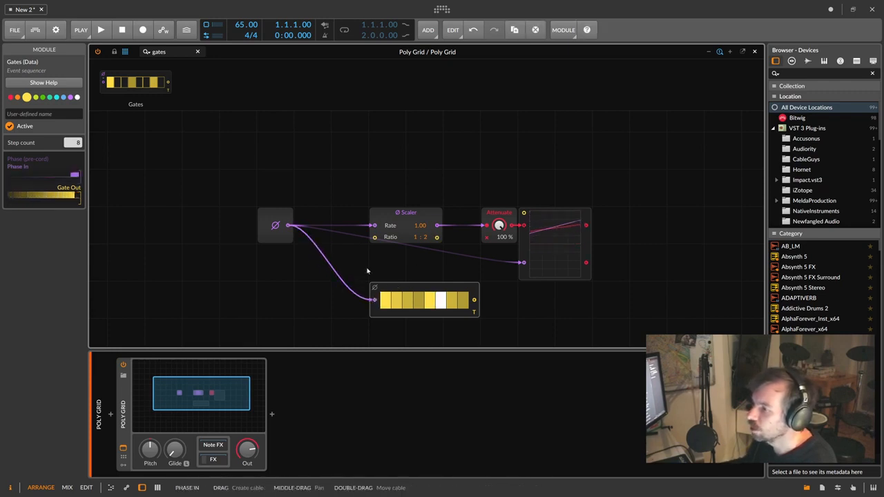
pyautogui.click(275, 218)
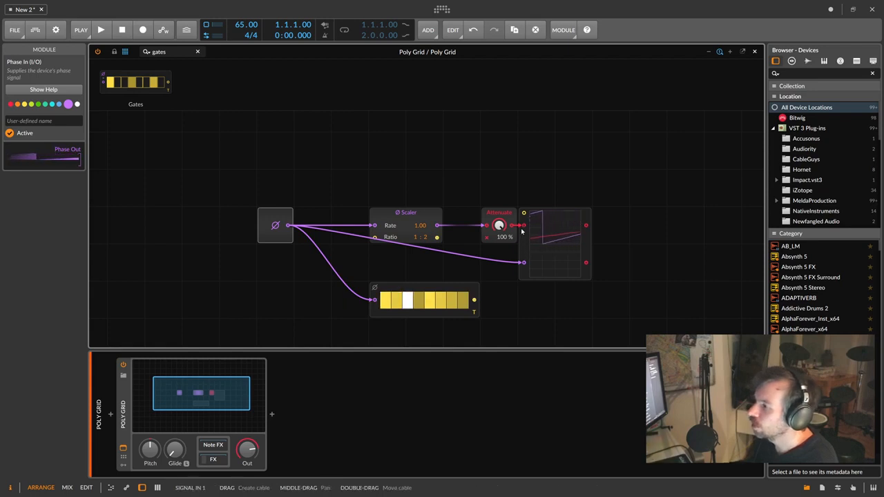
pyautogui.click(503, 214)
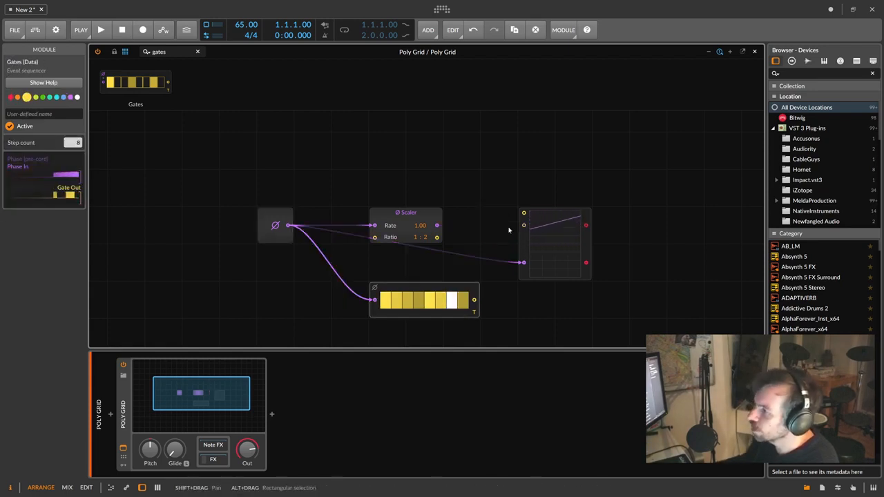
# - Remove the scope's lower-input cable and connect the Scaler output to the scope's upper input
pyautogui.doubleClick(524, 262)
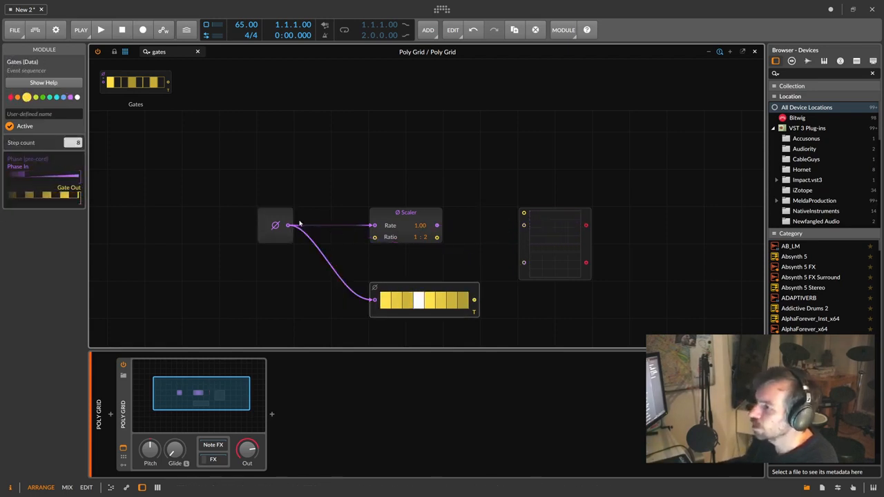
pyautogui.moveTo(437, 225); pyautogui.dragTo(524, 225)
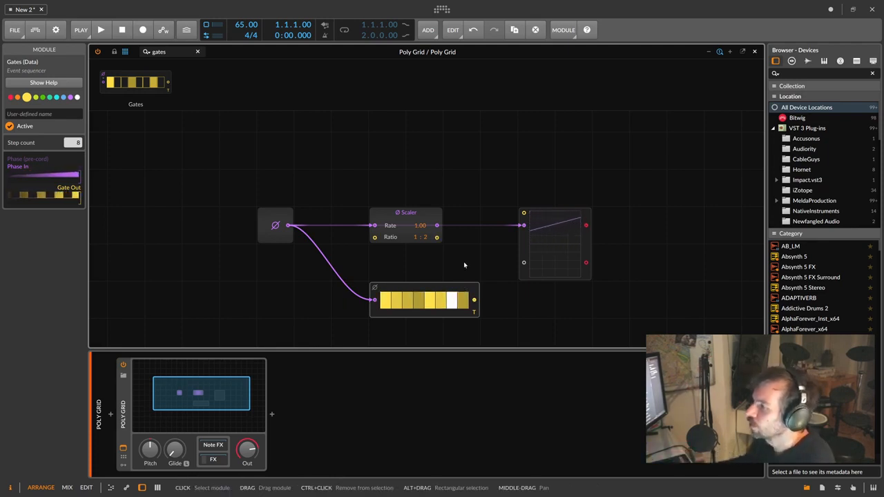
pyautogui.click(426, 225)
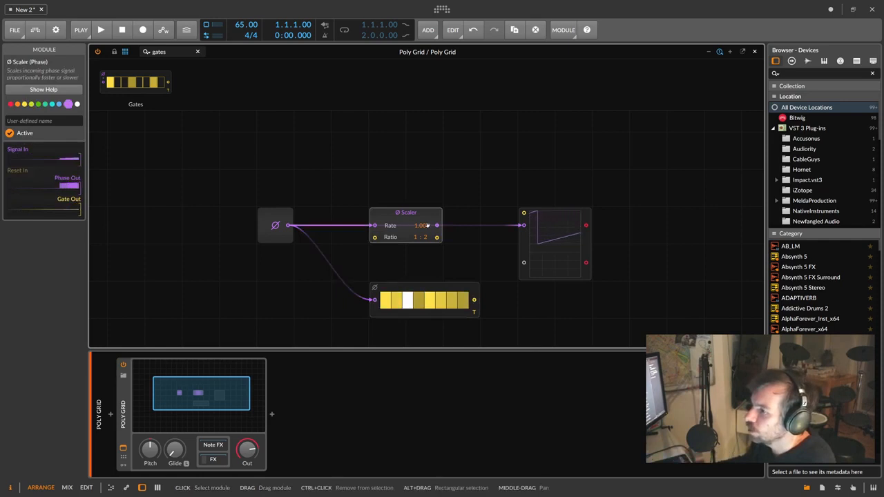
# - Feed the Gates input from the Scaler, place the Scaler left of Gates, and set ratio 4 : 1
pyautogui.doubleClick(375, 301)
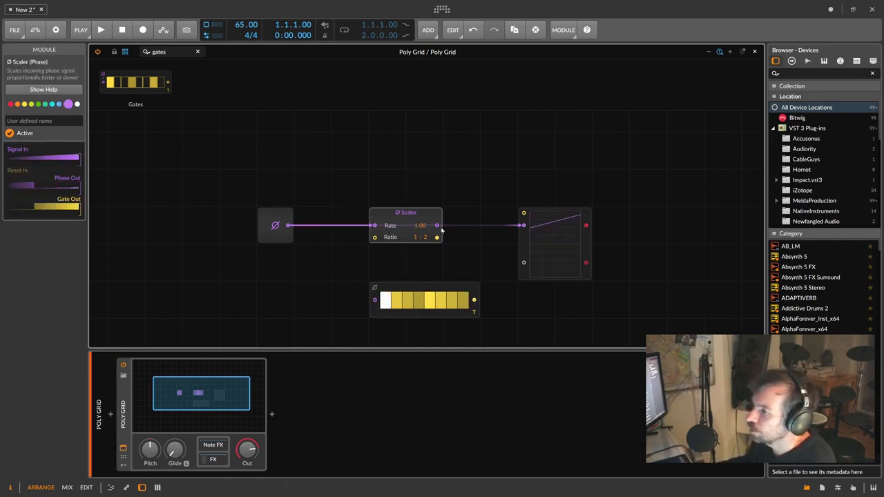
pyautogui.moveTo(437, 225); pyautogui.dragTo(376, 300)
pyautogui.moveTo(377, 215); pyautogui.dragTo(304, 290)
pyautogui.moveTo(351, 311); pyautogui.dragTo(351, 317)
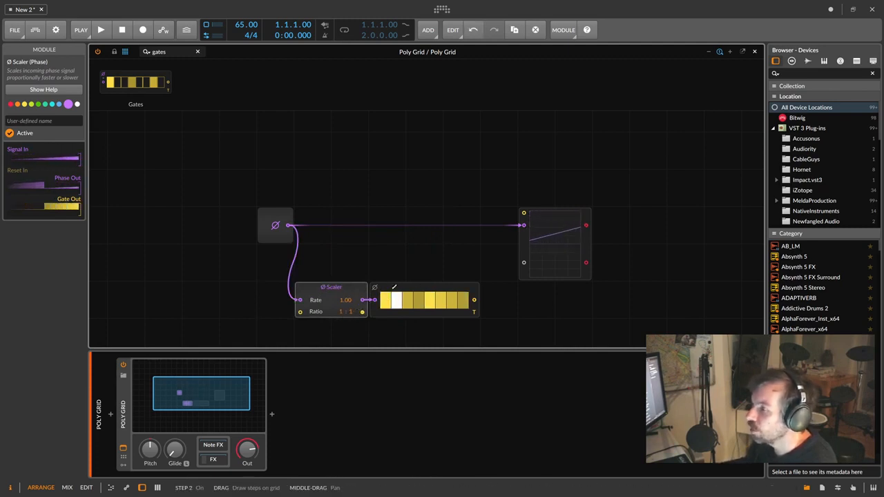
pyautogui.moveTo(355, 311); pyautogui.dragTo(362, 323)
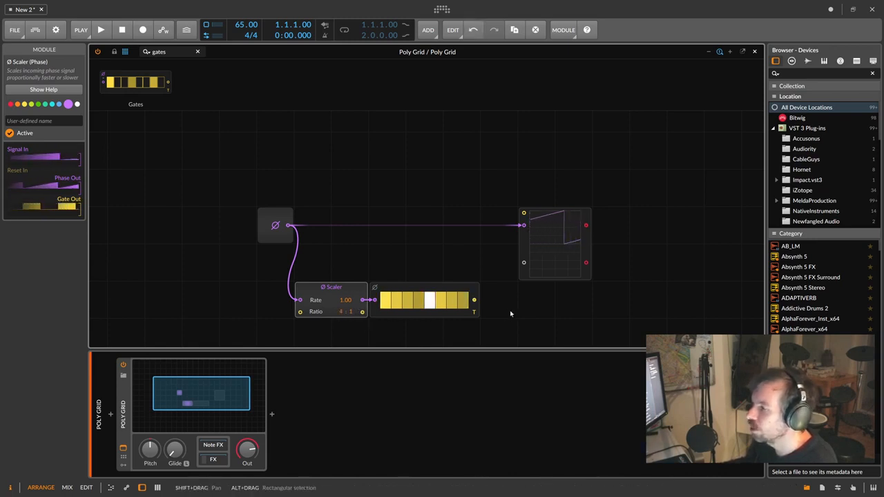
pyautogui.click(432, 313)
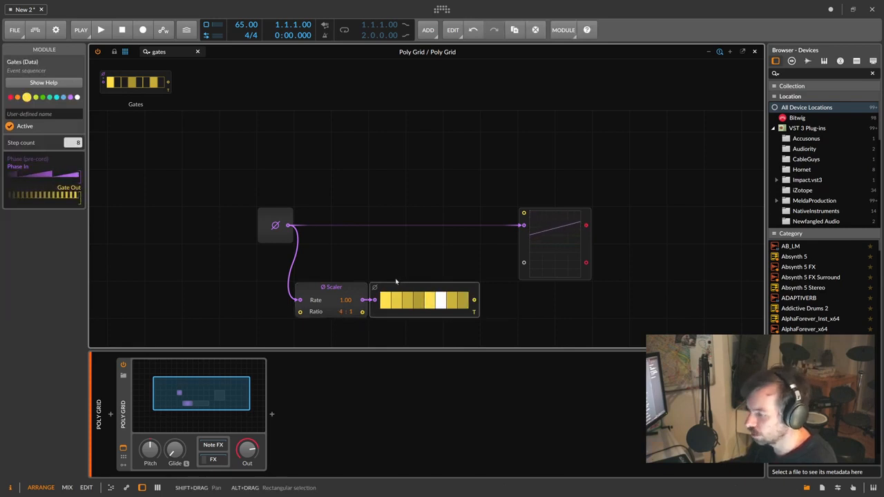
# - Paste a second Gates sequencer and feed it directly from the phase output
pyautogui.click(387, 272)
pyautogui.hotkey('ctrl', 'v')
pyautogui.moveTo(288, 226); pyautogui.dragTo(374, 263)
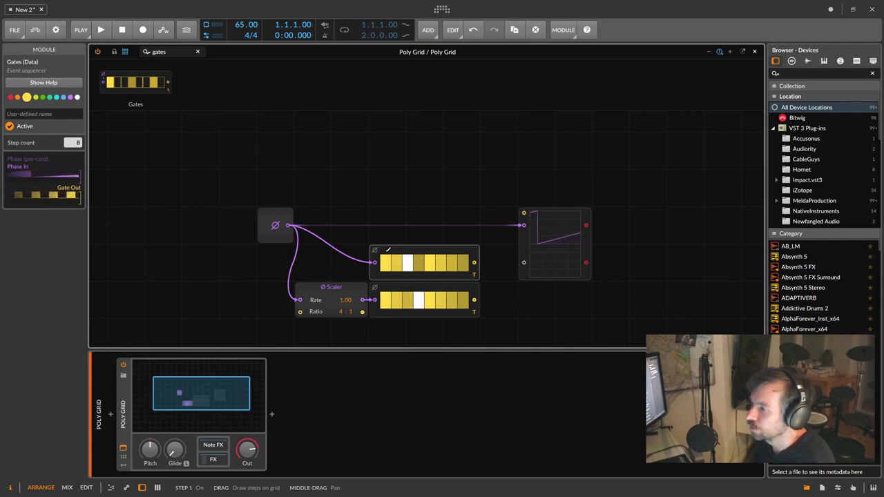
# - Move the oscilloscope beside the top sequencer, nudging the Scaler's rate up along the way
pyautogui.click(535, 246)
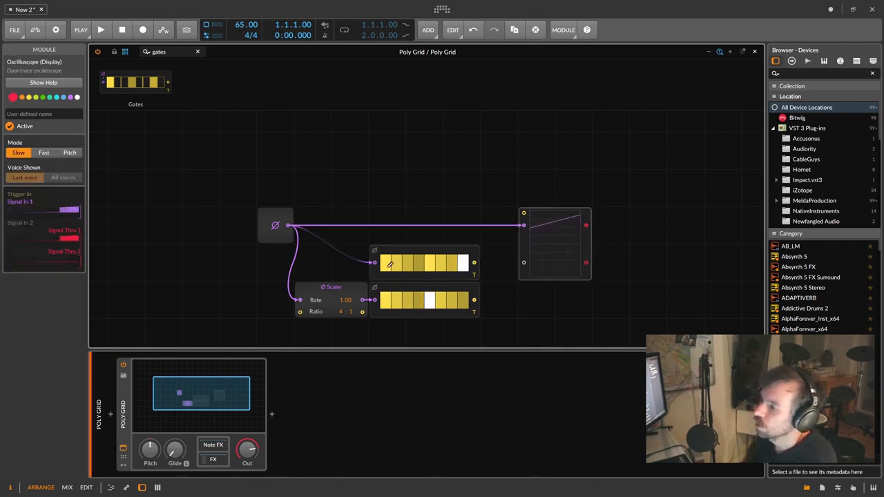
pyautogui.moveTo(539, 241); pyautogui.dragTo(465, 168)
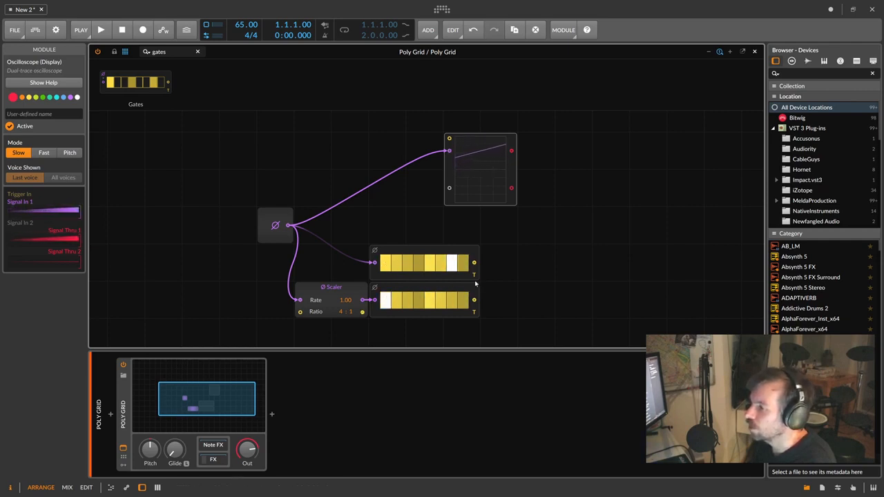
pyautogui.moveTo(346, 300)
pyautogui.mouseDown()
pyautogui.moveTo(345, 276)
pyautogui.moveTo(344, 303)
pyautogui.mouseUp()
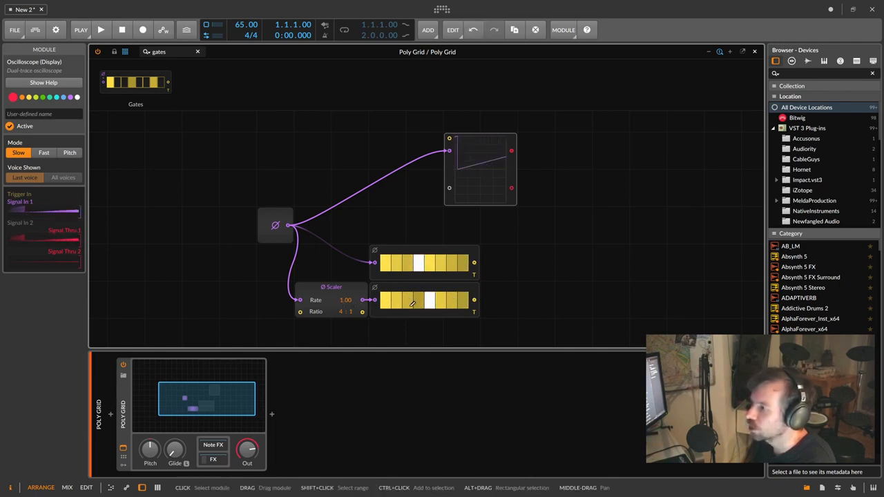
pyautogui.moveTo(450, 178); pyautogui.dragTo(488, 290)
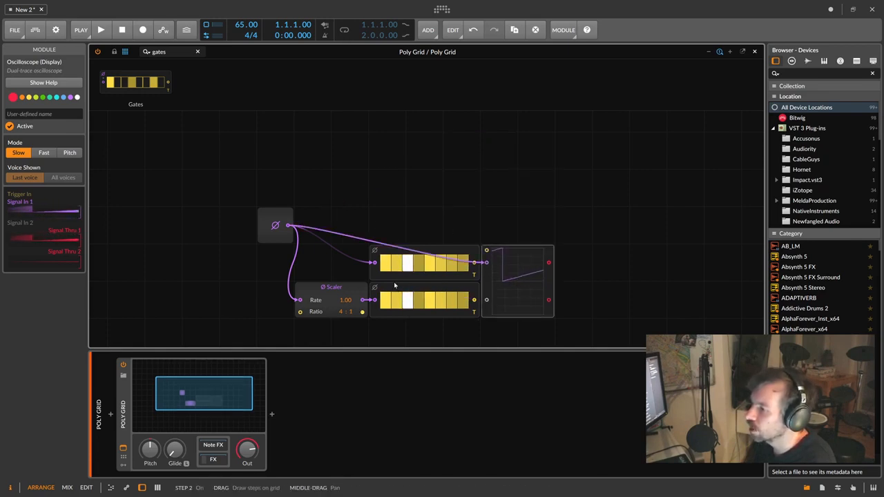
# - Send raw phase to scope Signal In 1 and the Scaler output to Signal In 2, then test the Scaler rate before returning it to 1.00
pyautogui.doubleClick(487, 263)
pyautogui.moveTo(289, 226); pyautogui.dragTo(486, 263)
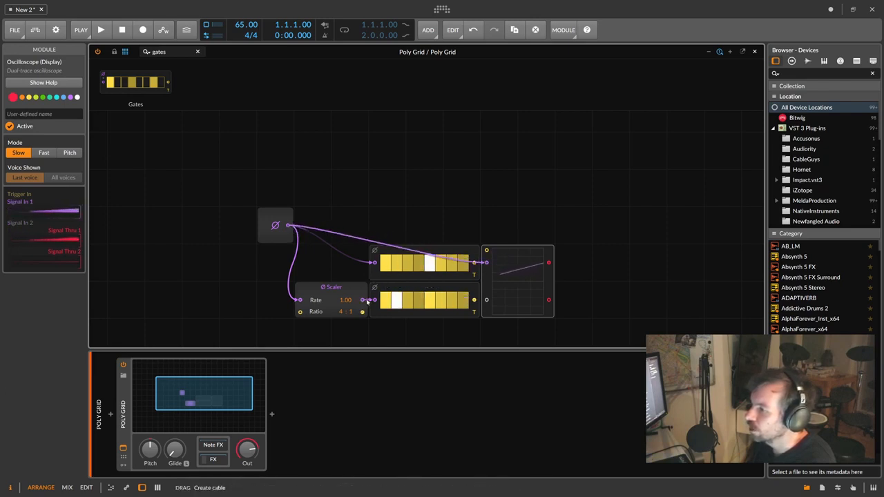
pyautogui.moveTo(369, 301); pyautogui.dragTo(487, 299)
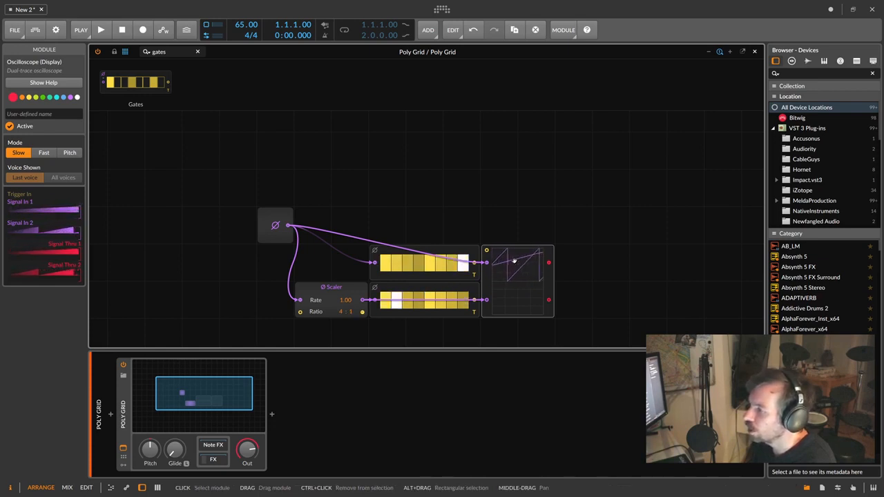
pyautogui.moveTo(345, 301); pyautogui.dragTo(346, 269)
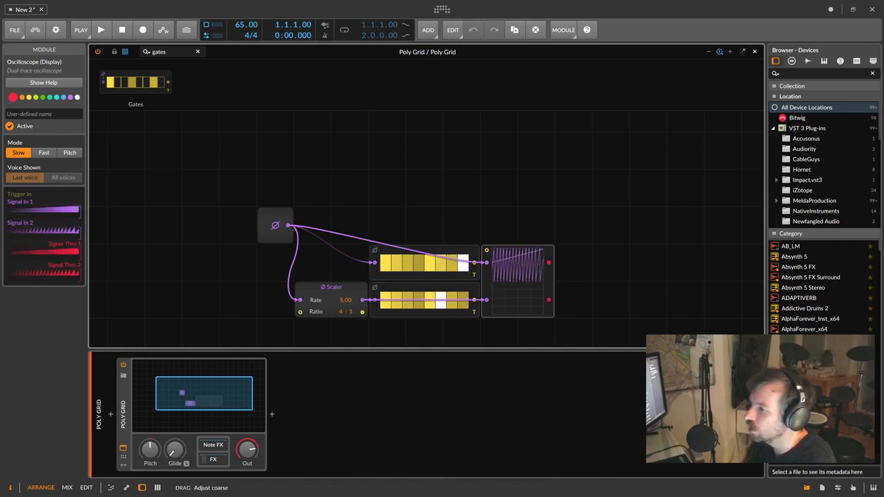
pyautogui.moveTo(345, 299); pyautogui.dragTo(345, 301)
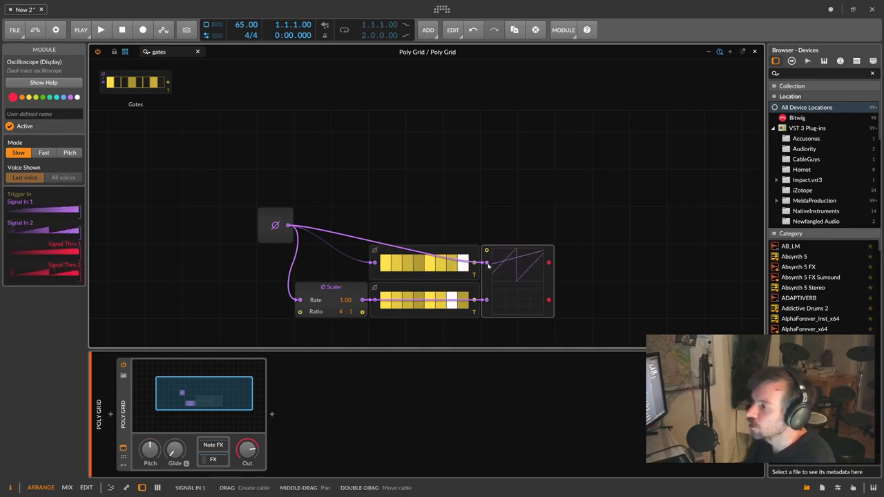
# - Search 're' and place a Ø Reset module before the Ø Scaler
pyautogui.click(198, 52)
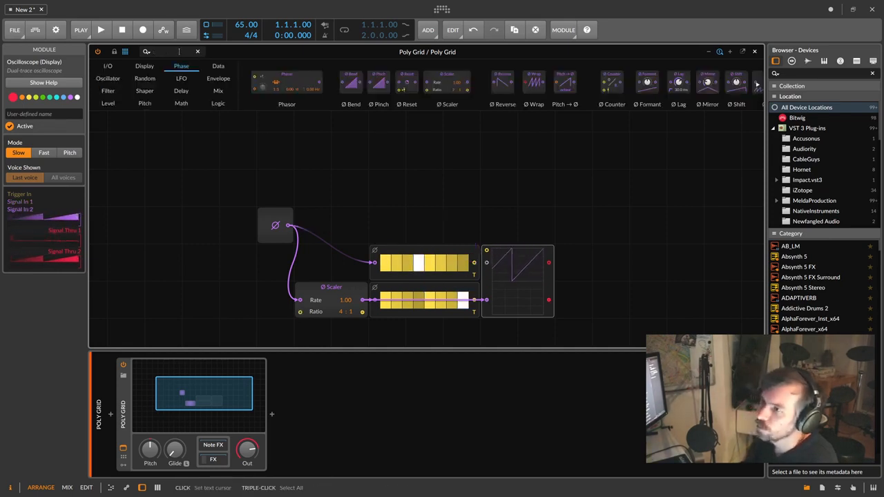
pyautogui.write('ret')
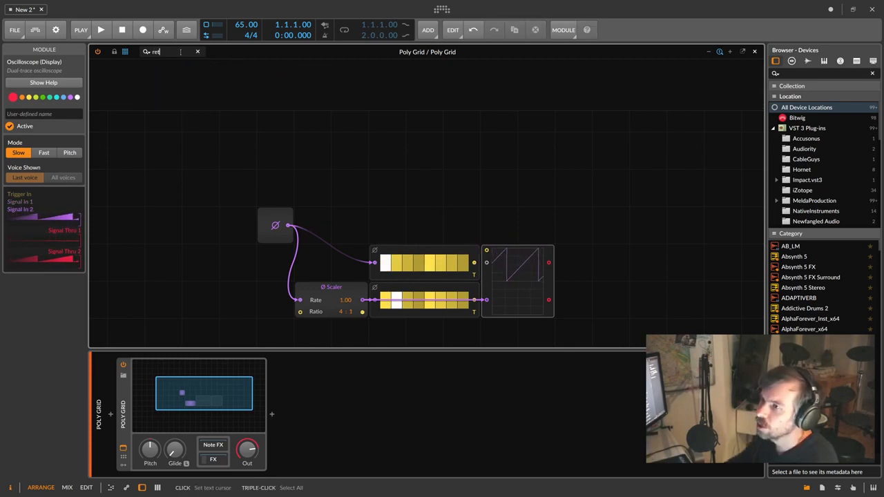
pyautogui.press('BackSpace')
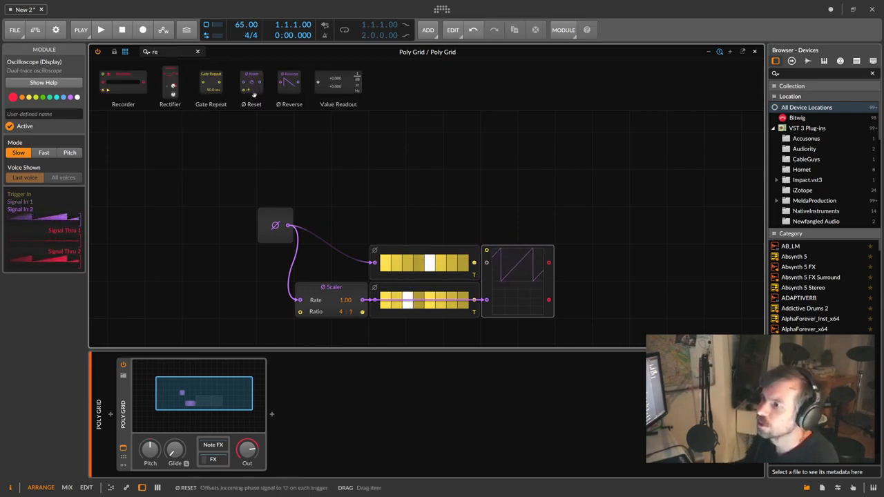
pyautogui.moveTo(254, 95); pyautogui.dragTo(274, 300)
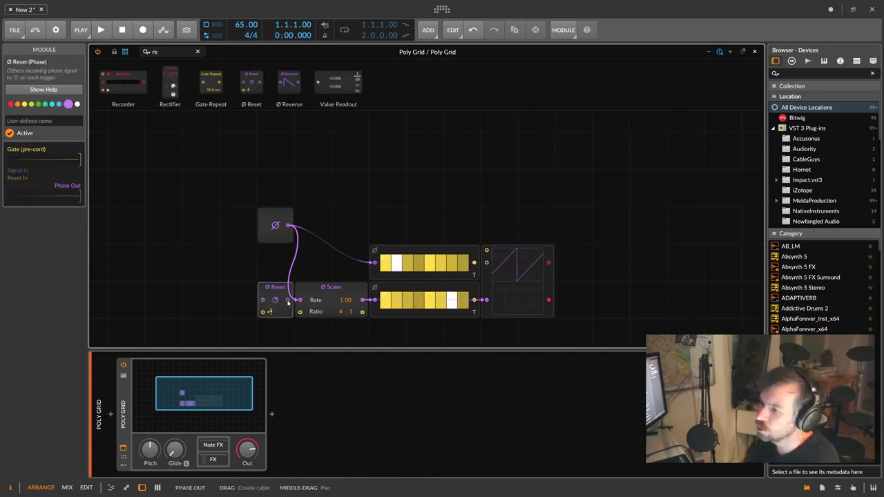
# - Wire phase → Ø Reset → Scaler and switch off reset on incoming notes
pyautogui.moveTo(289, 301); pyautogui.dragTo(308, 301)
pyautogui.moveTo(289, 225); pyautogui.dragTo(263, 300)
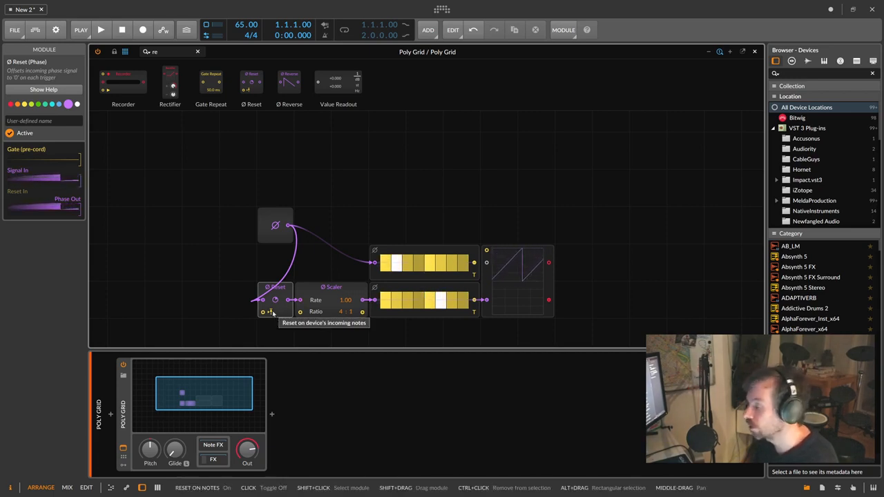
pyautogui.click(271, 313)
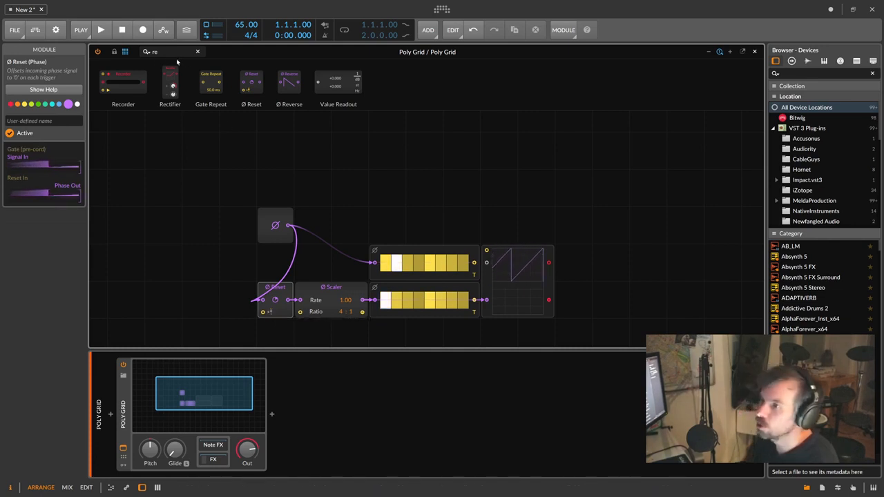
# - Add a Trigger module wired to the Ø Reset and route the reset phase to the oscilloscope
pyautogui.write('trigger')
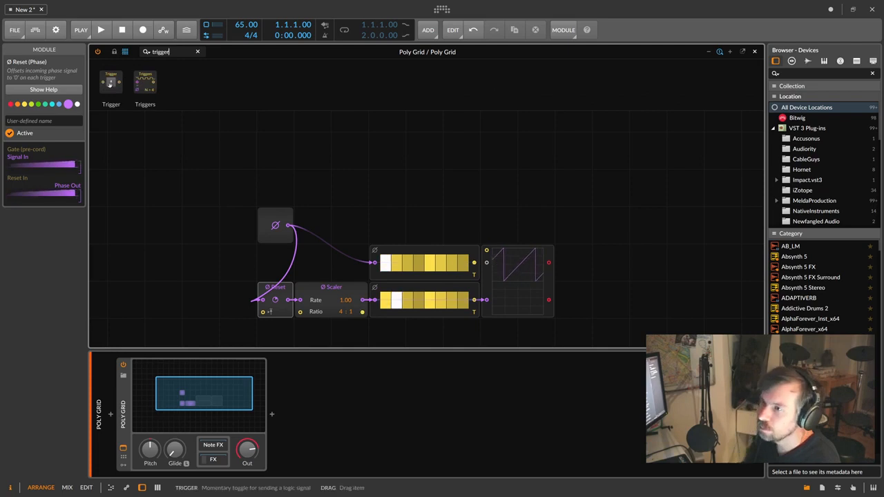
pyautogui.moveTo(110, 83); pyautogui.dragTo(238, 330)
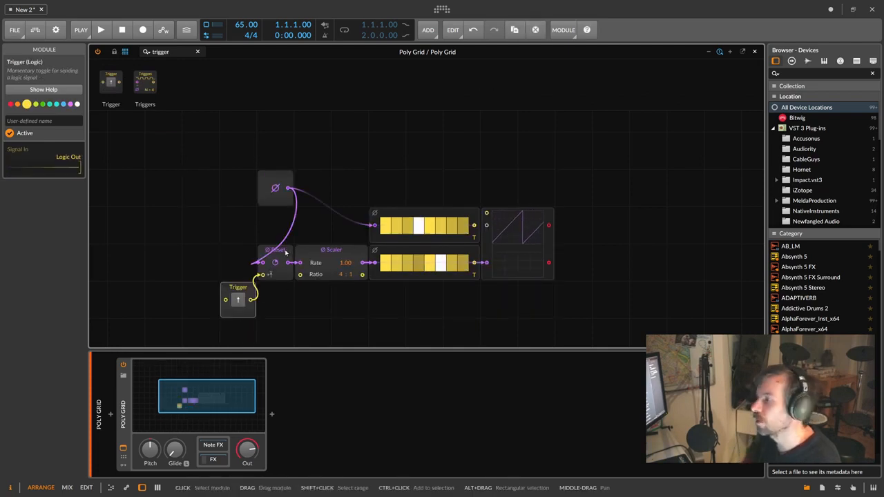
pyautogui.doubleClick(375, 225)
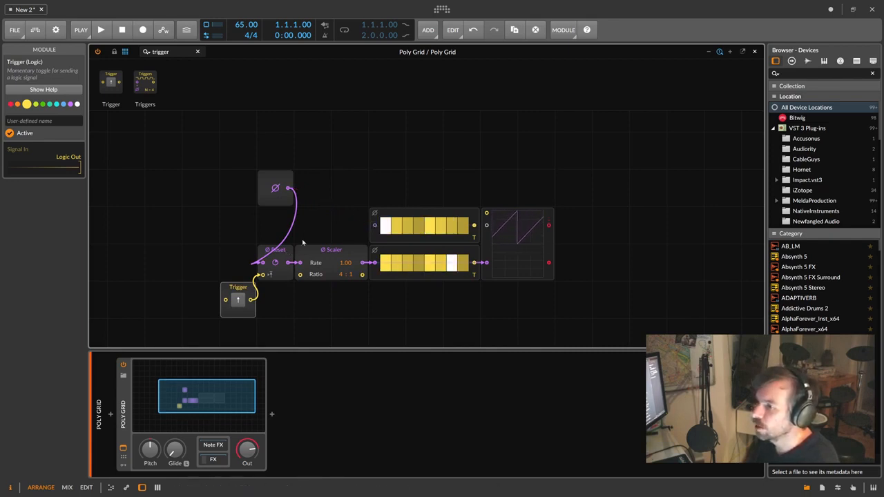
pyautogui.moveTo(288, 262); pyautogui.dragTo(482, 264)
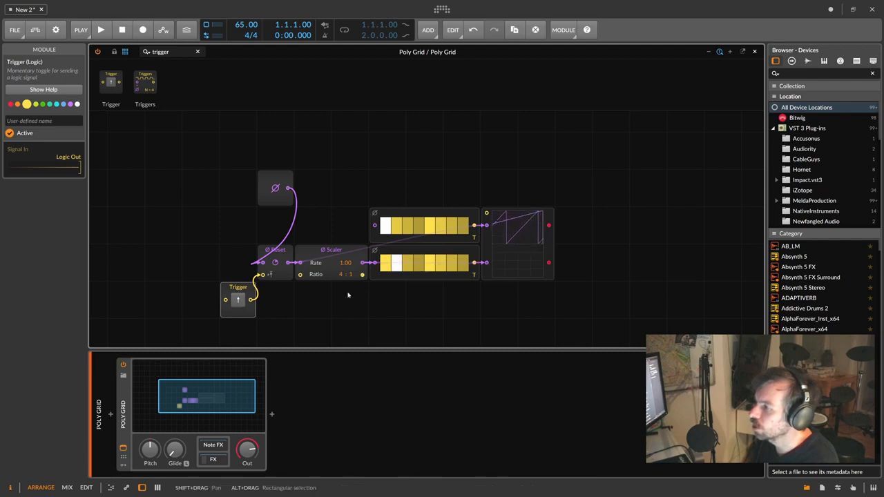
# - Fire the Trigger several times to restart the phase, watching the scope
pyautogui.click(237, 301)
pyautogui.click(237, 301)
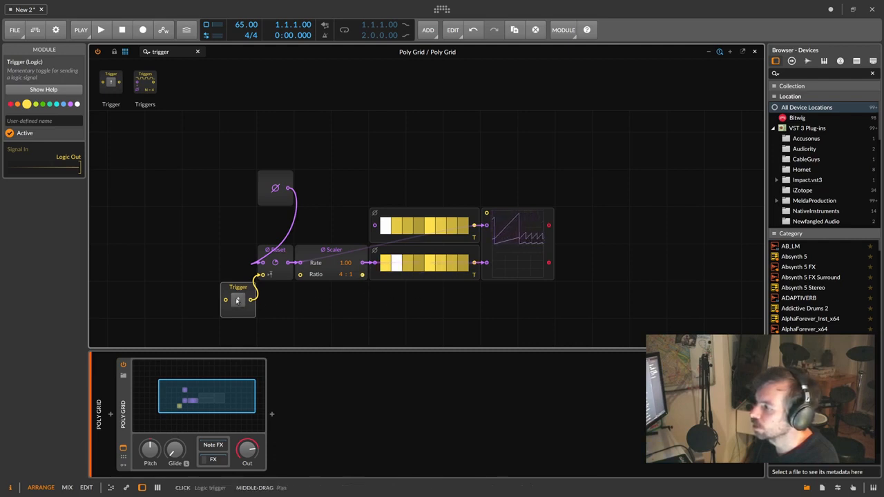
pyautogui.click(237, 300)
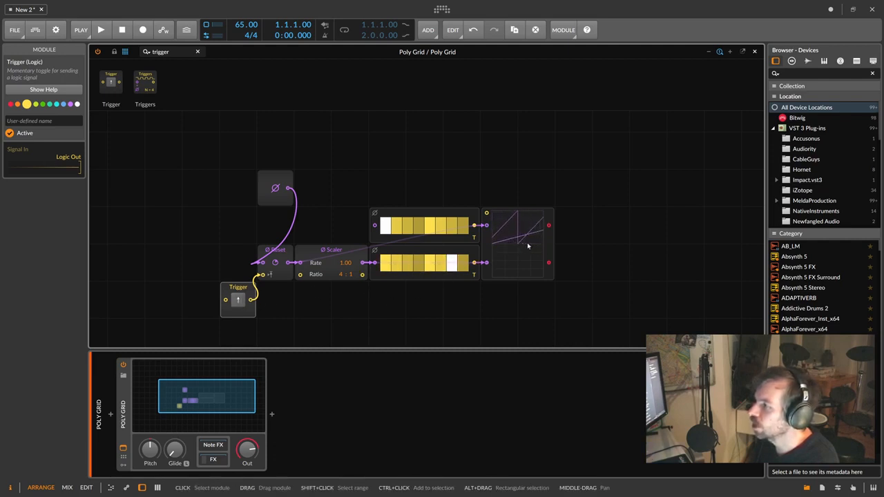
pyautogui.click(238, 300)
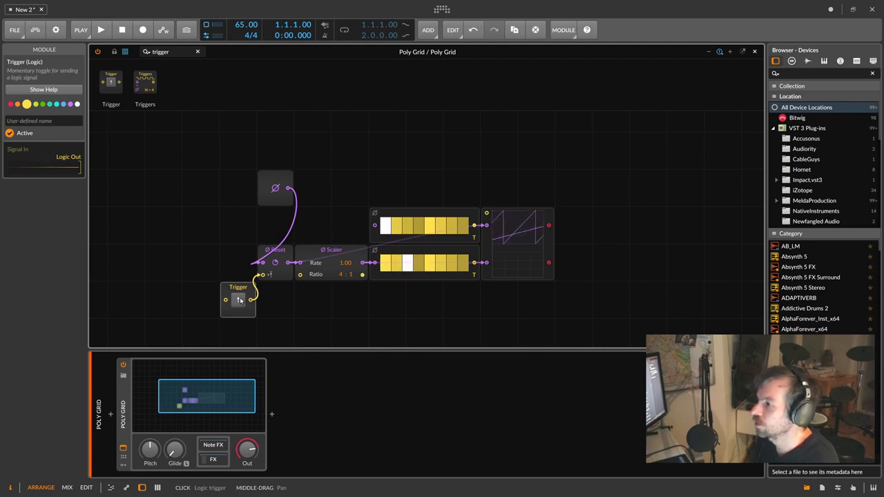
pyautogui.click(302, 278)
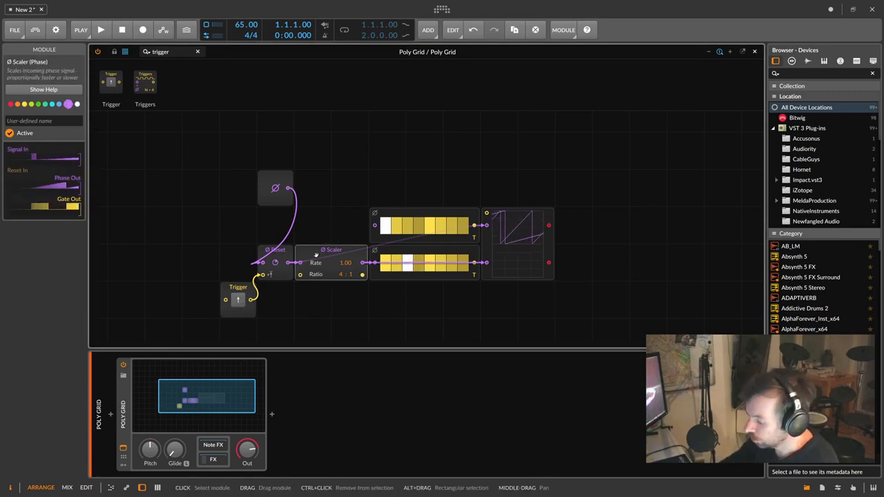
# - Read the Ø Scaler help page, then delete the cable from Trigger into Reset
pyautogui.press('F1')
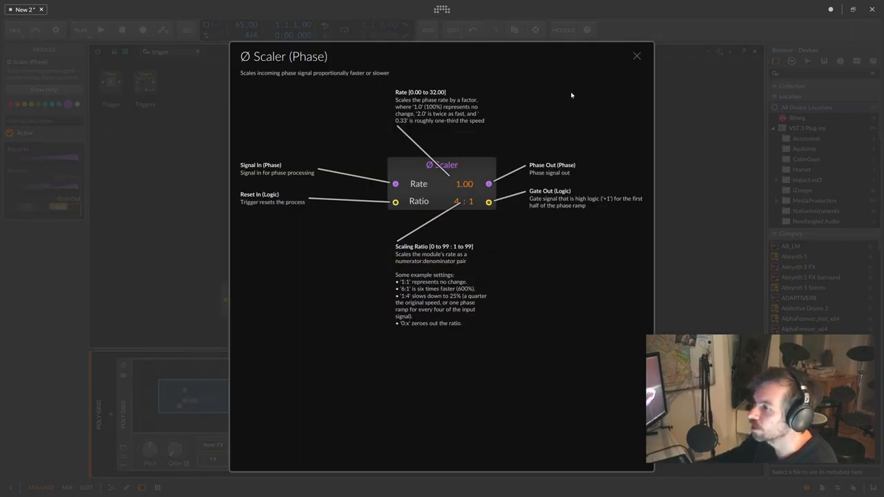
pyautogui.click(636, 56)
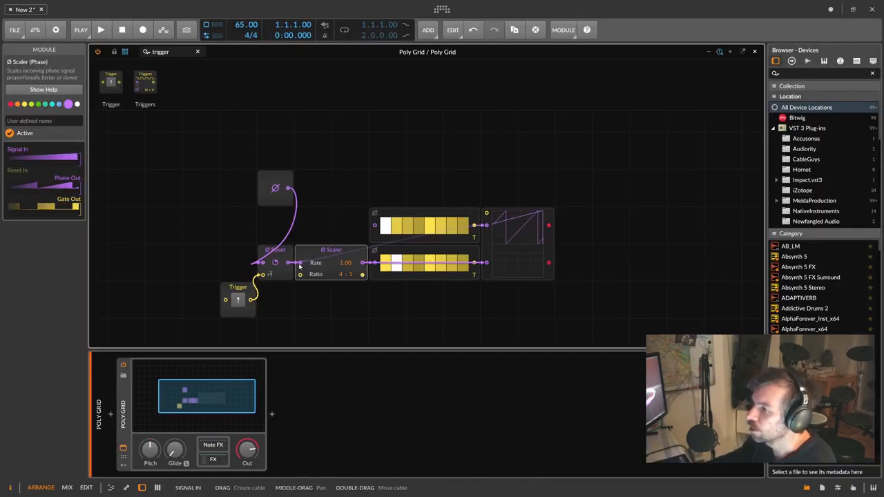
pyautogui.doubleClick(262, 275)
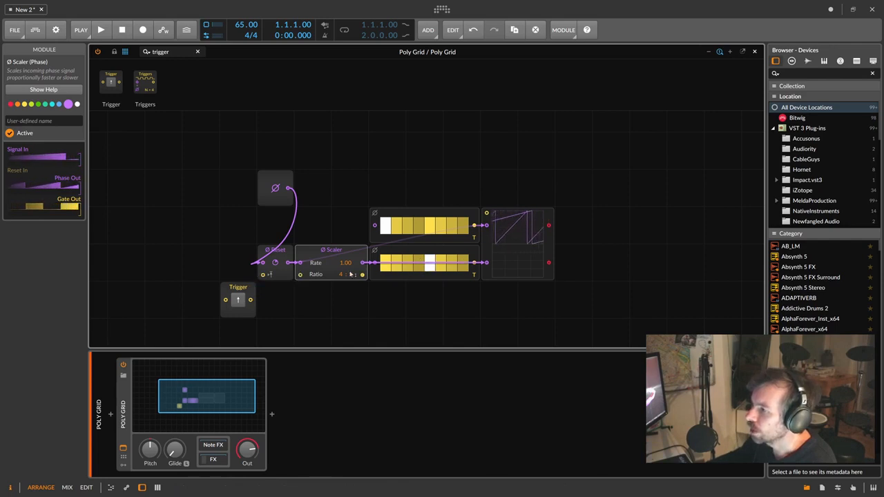
# - Cable the Trigger into the Ø Scaler and fire it repeatedly to restart the phase
pyautogui.moveTo(251, 299); pyautogui.dragTo(300, 274)
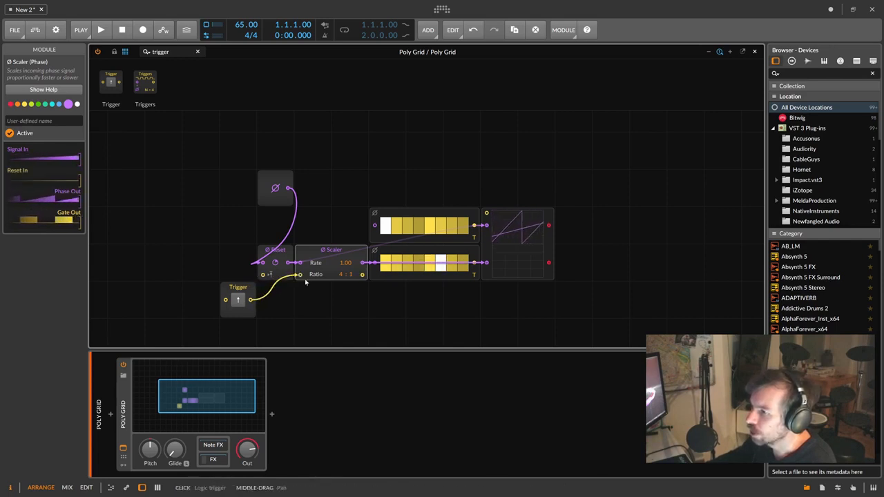
pyautogui.click(239, 301)
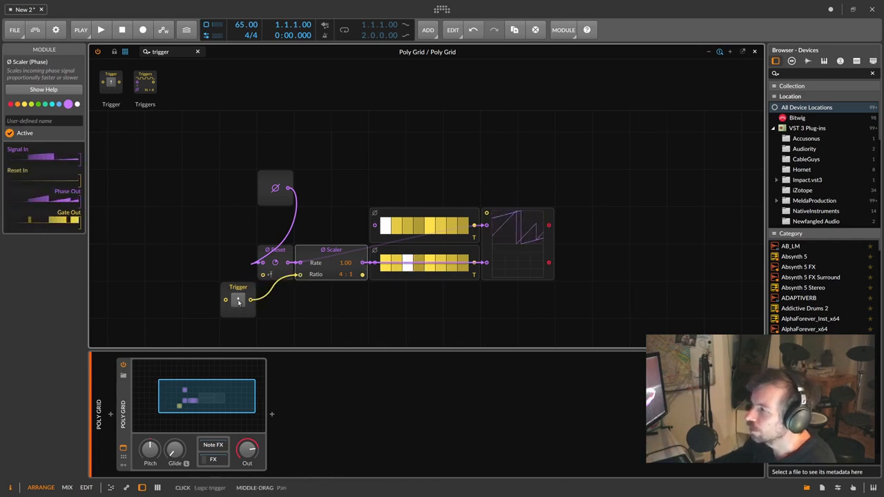
pyautogui.click(238, 301)
pyautogui.click(238, 301)
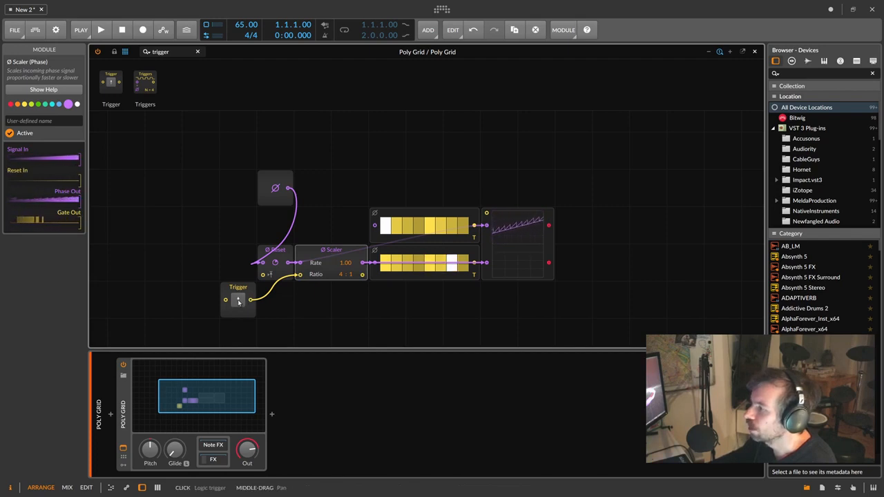
pyautogui.click(238, 301)
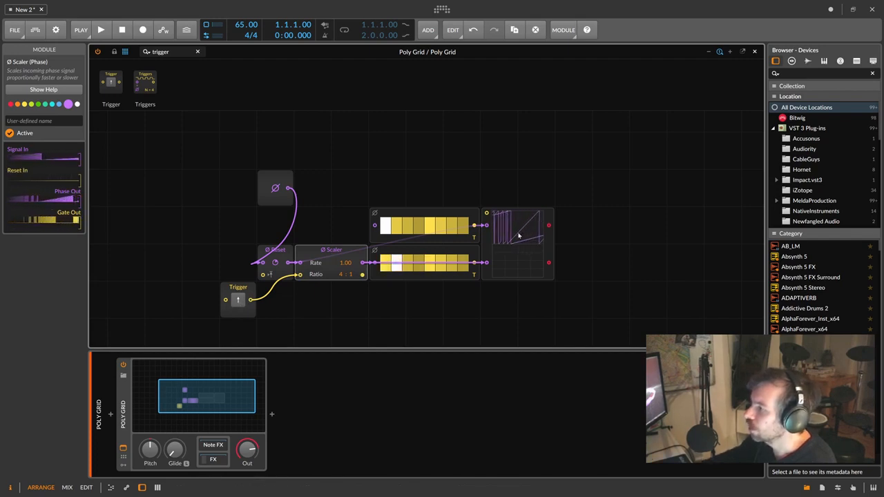
pyautogui.click(239, 300)
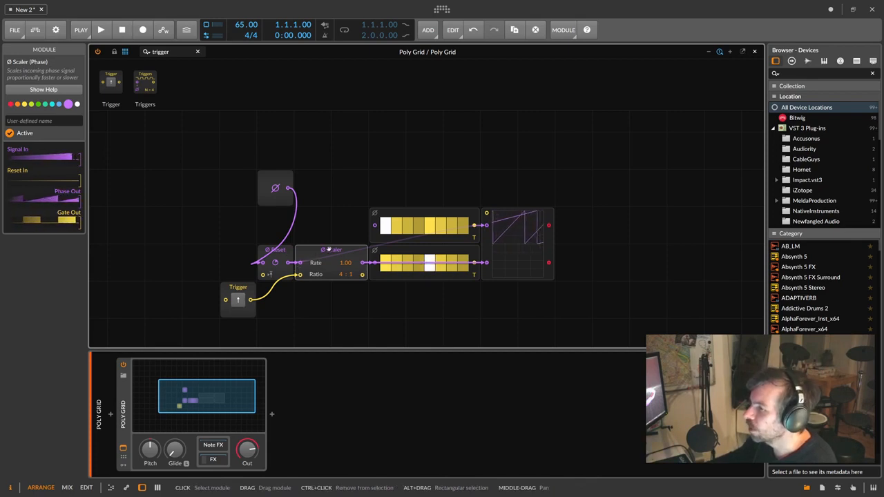
pyautogui.click(242, 300)
pyautogui.click(241, 300)
pyautogui.click(241, 300)
pyautogui.click(242, 299)
pyautogui.click(241, 300)
pyautogui.click(242, 300)
pyautogui.click(242, 299)
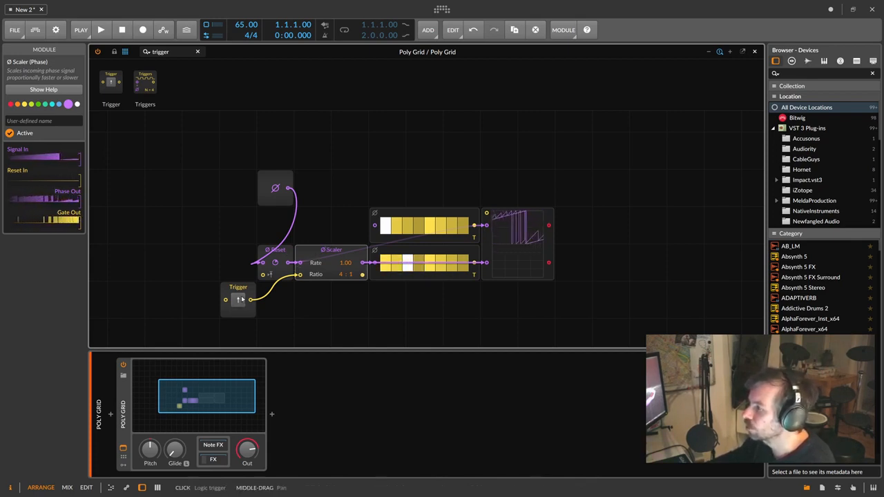
pyautogui.click(241, 300)
pyautogui.click(242, 300)
pyautogui.click(242, 300)
pyautogui.click(242, 300)
pyautogui.click(241, 300)
pyautogui.click(242, 300)
pyautogui.click(242, 300)
pyautogui.click(242, 300)
pyautogui.click(242, 300)
pyautogui.click(242, 299)
pyautogui.click(241, 300)
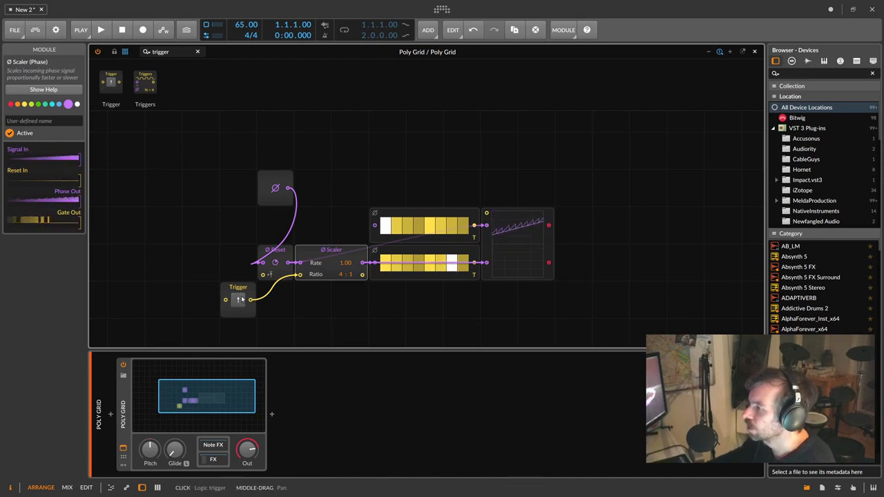
pyautogui.click(242, 300)
pyautogui.click(242, 300)
pyautogui.click(242, 300)
pyautogui.click(242, 300)
pyautogui.click(242, 300)
pyautogui.click(242, 300)
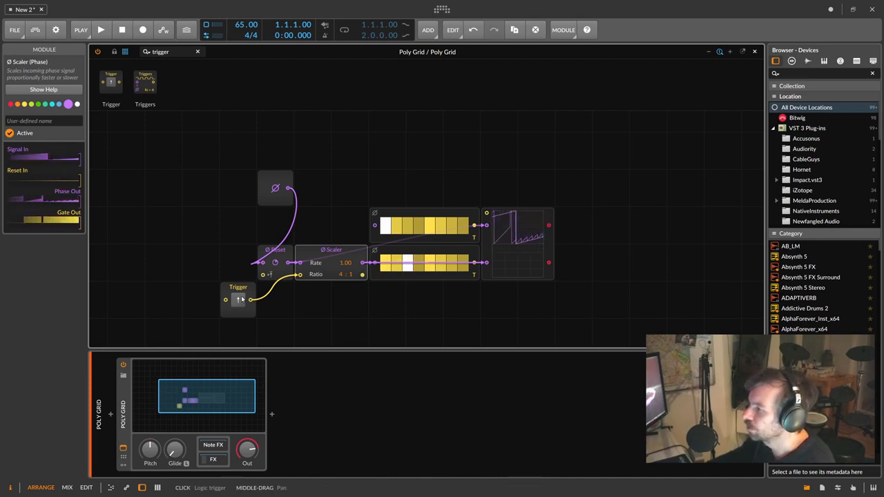
pyautogui.click(242, 300)
pyautogui.click(242, 299)
pyautogui.click(242, 300)
pyautogui.click(242, 300)
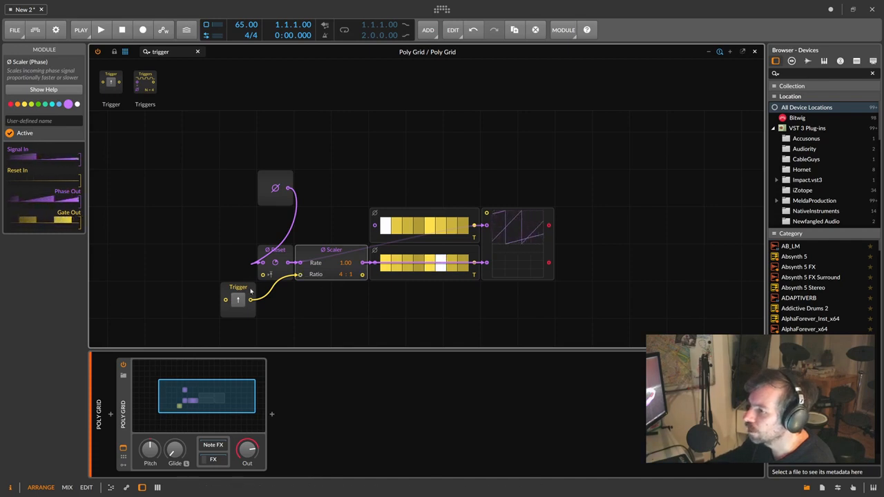
# - Move the Trigger cable onto the Ø Reset module's reset input and test it
pyautogui.moveTo(300, 275); pyautogui.dragTo(263, 275)
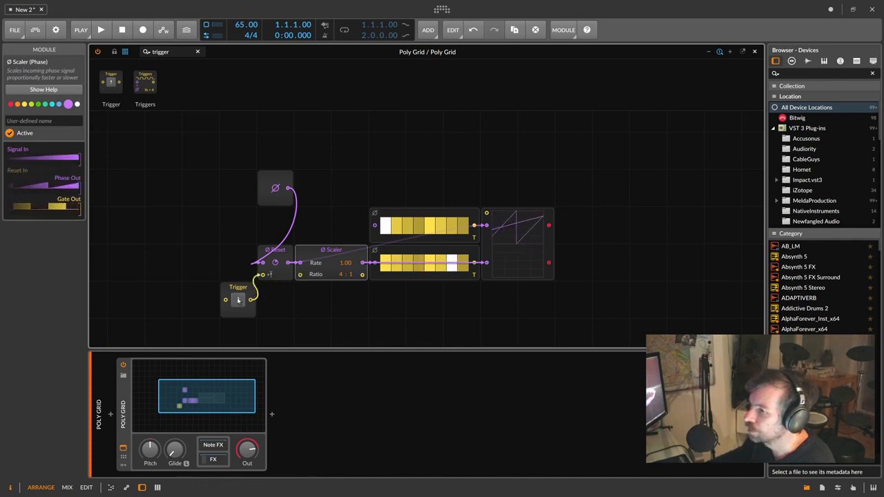
pyautogui.click(239, 300)
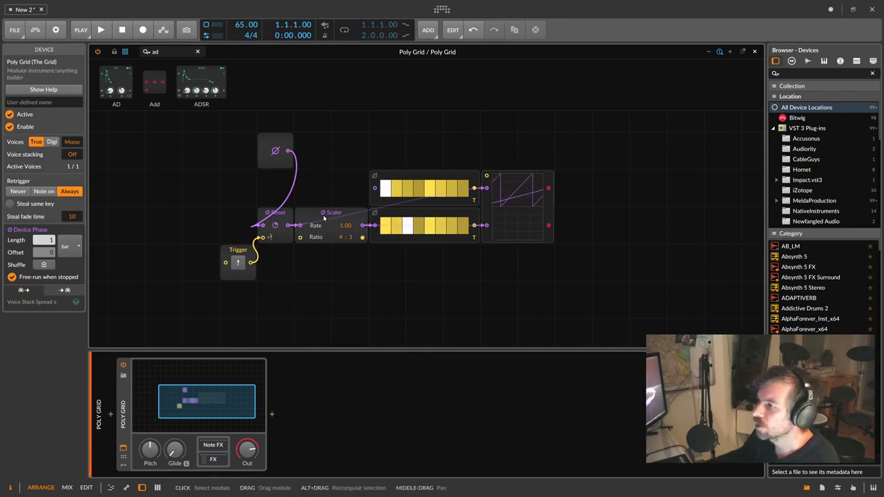
pyautogui.click(324, 218)
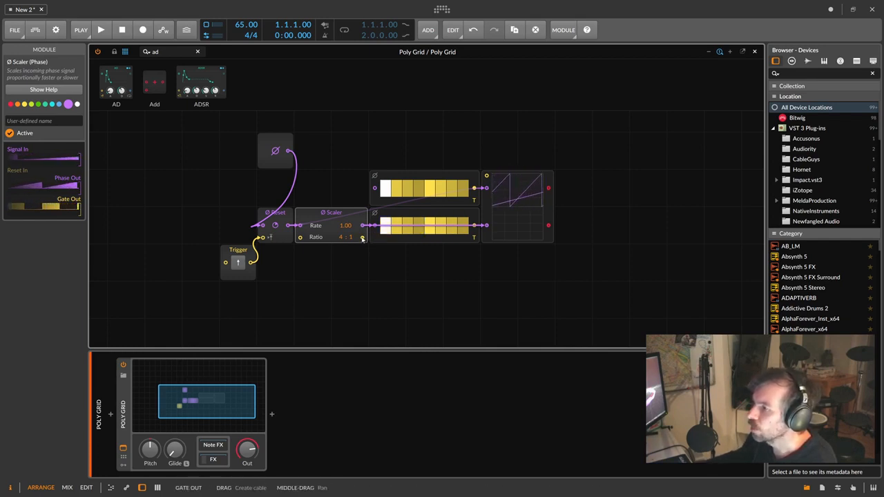
# - Patch the Scaler's gate output into the oscilloscope, widen the scope, and set Ratio to 1:1
pyautogui.moveTo(362, 237); pyautogui.dragTo(486, 188)
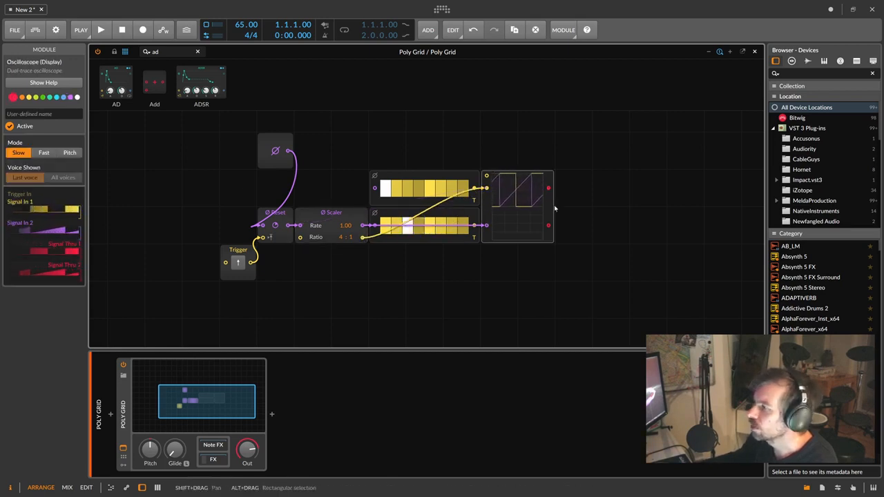
pyautogui.moveTo(554, 205); pyautogui.dragTo(622, 205)
pyautogui.moveTo(342, 237); pyautogui.dragTo(342, 255)
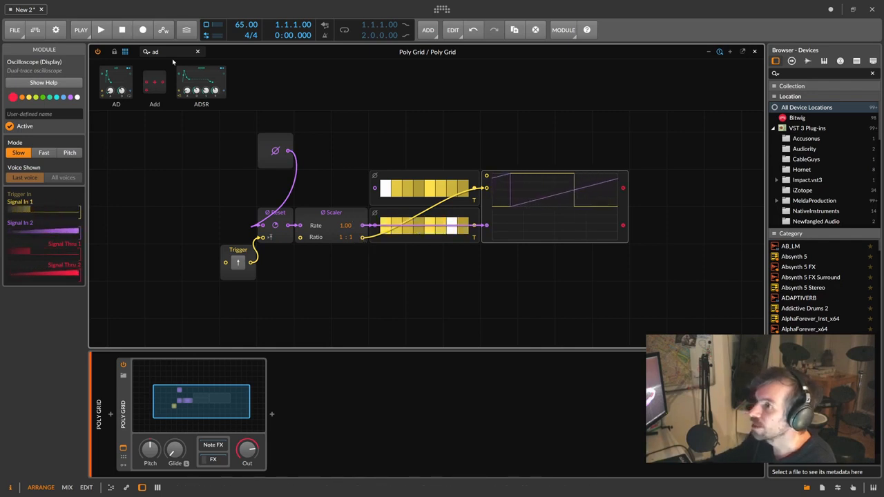
# - Add an AD envelope gated by the Scaler, with 4.23 ms attack and 224 ms decay
pyautogui.moveTo(118, 73); pyautogui.dragTo(375, 309)
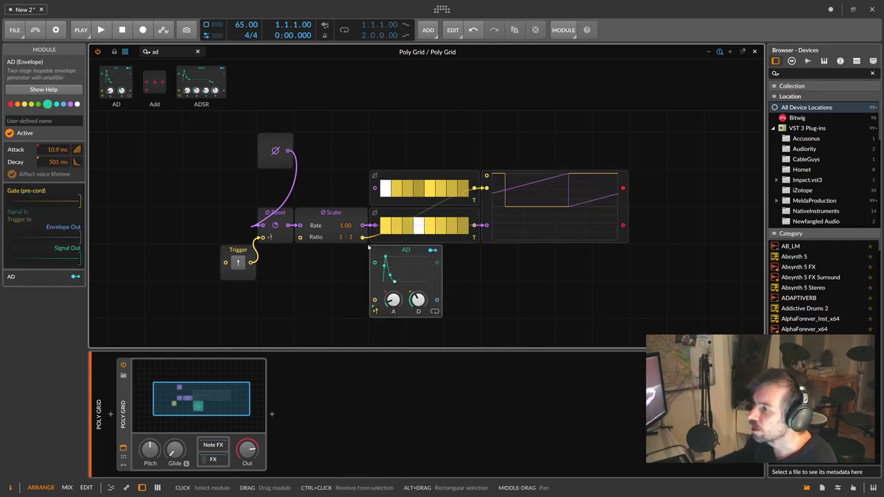
pyautogui.moveTo(364, 237); pyautogui.dragTo(374, 299)
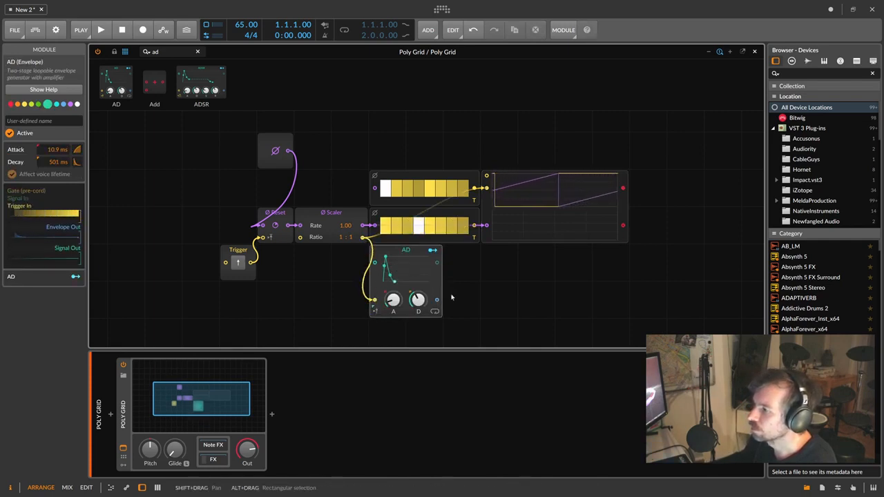
pyautogui.moveTo(419, 300); pyautogui.dragTo(419, 312)
pyautogui.moveTo(393, 300); pyautogui.dragTo(393, 310)
# - Raise the Scaler ratio back to 4:1 and duplicate the AD envelope
pyautogui.click(349, 213)
pyautogui.moveTo(342, 237); pyautogui.dragTo(341, 222)
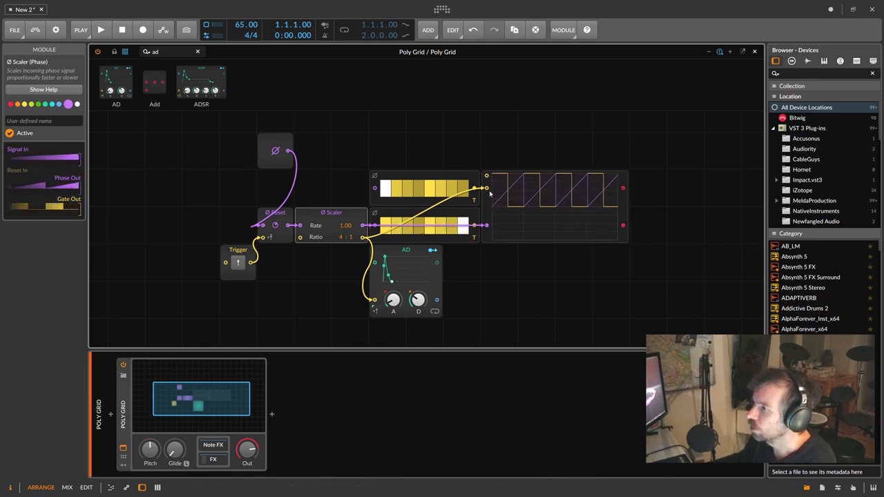
pyautogui.click(399, 250)
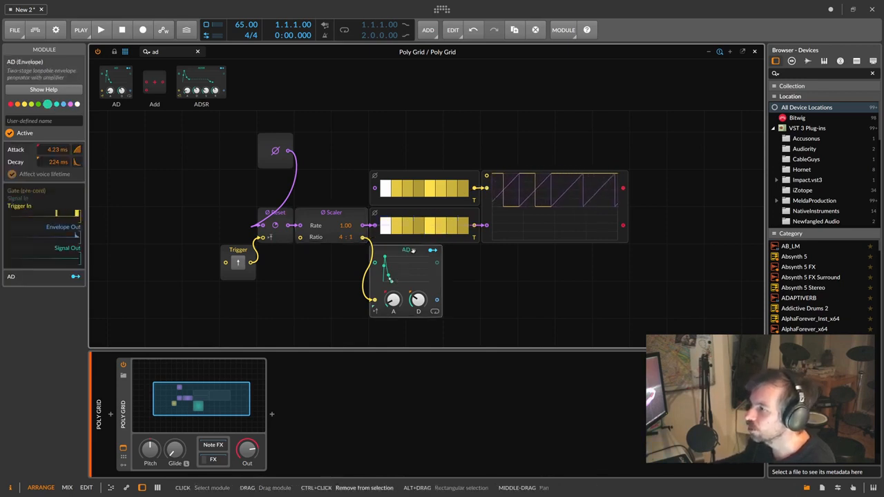
pyautogui.hotkey('ctrl', 'd')
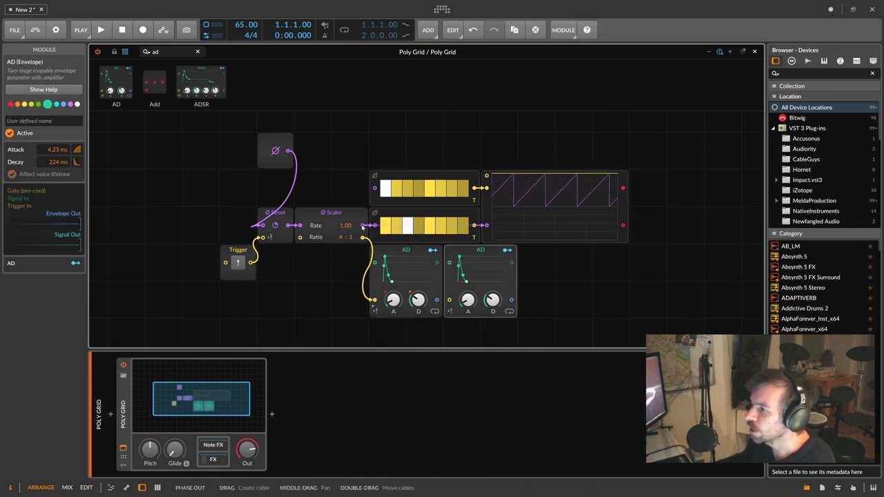
# - Connect the Scaler's phase output to the second AD envelope and check the Scaler and first AD signals
pyautogui.moveTo(449, 280); pyautogui.dragTo(450, 300)
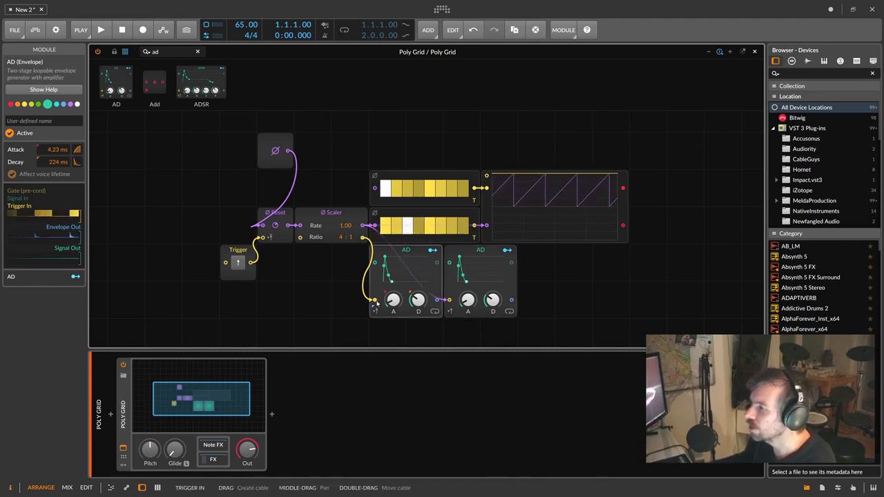
pyautogui.click(341, 217)
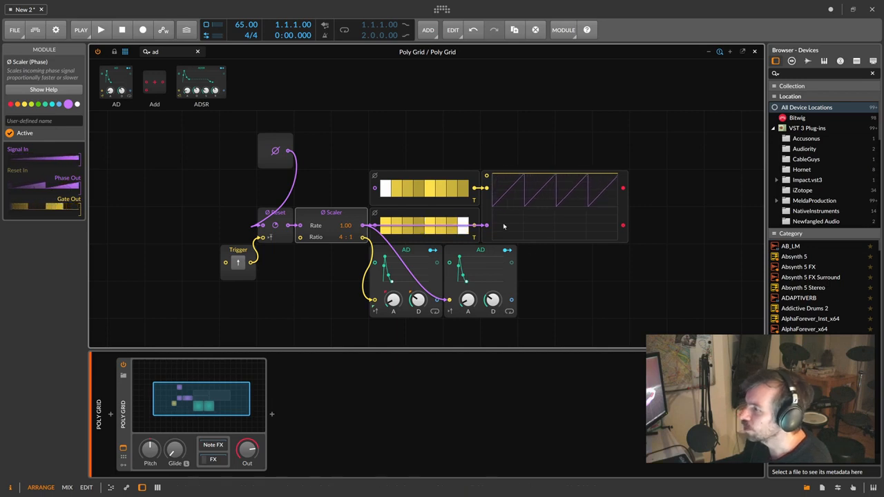
pyautogui.click(397, 258)
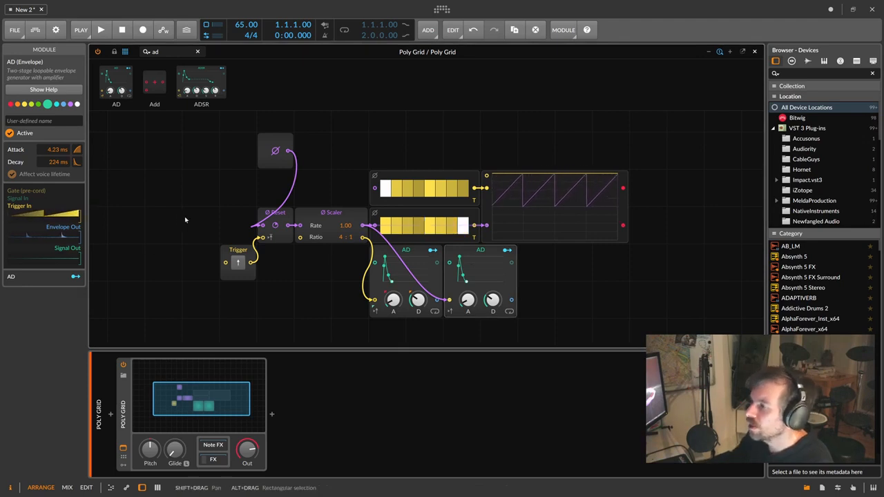
# - Move the phase input module beside Reset and select the sequencers, scope and both envelopes
pyautogui.moveTo(267, 151); pyautogui.dragTo(231, 188)
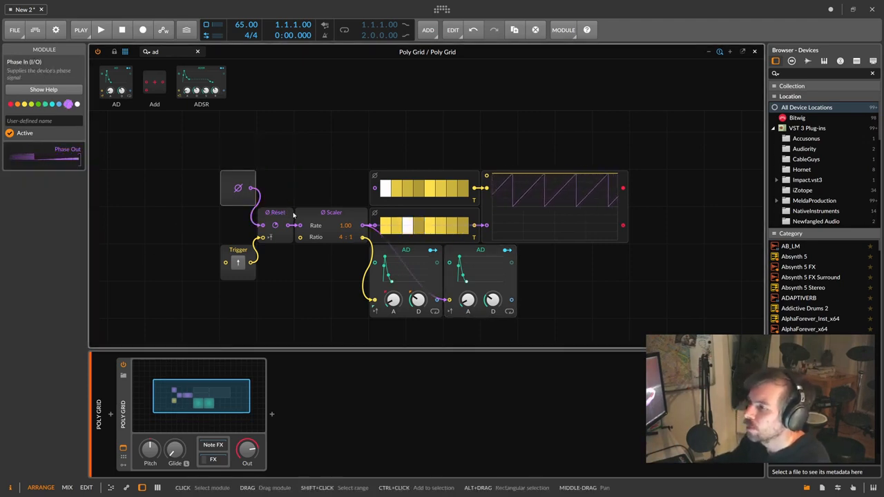
pyautogui.click(316, 215)
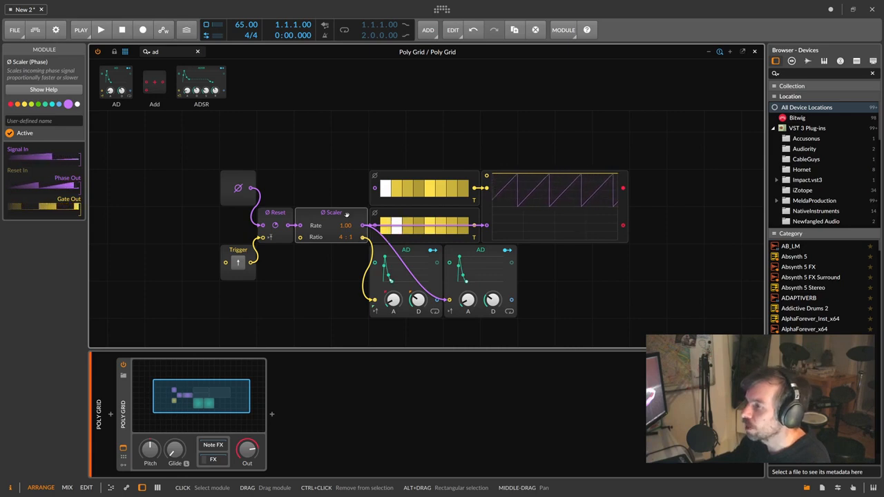
pyautogui.moveTo(568, 279); pyautogui.dragTo(394, 161)
# - Delete the test modules plus the phase input, Reset and Trigger, and move the Scaler left
pyautogui.press('Delete')
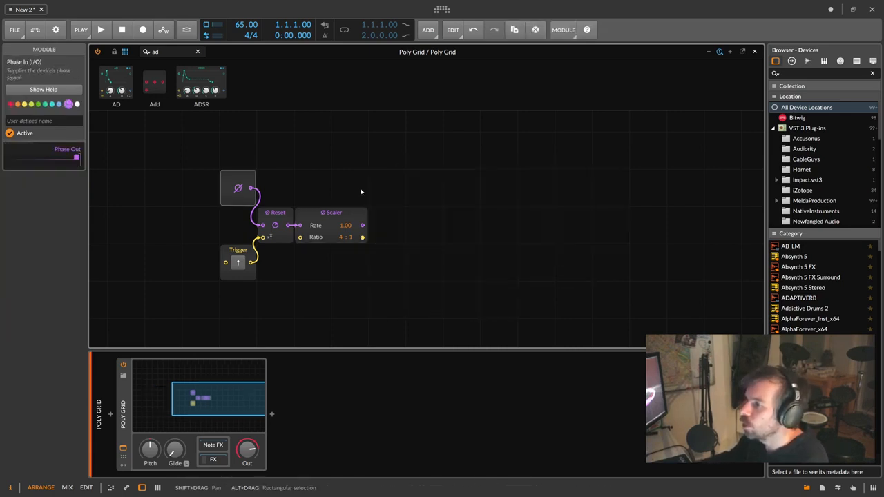
pyautogui.moveTo(203, 172); pyautogui.dragTo(261, 284)
pyautogui.press('Delete')
pyautogui.click(335, 220)
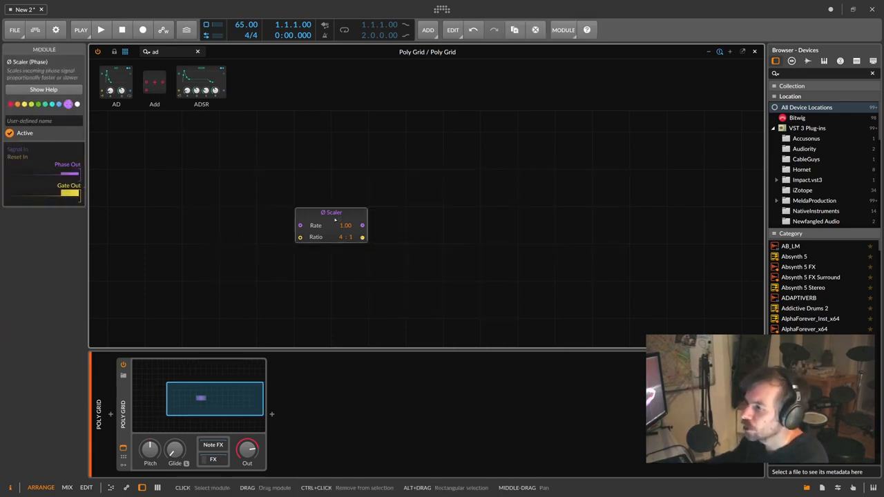
pyautogui.moveTo(335, 219); pyautogui.dragTo(261, 221)
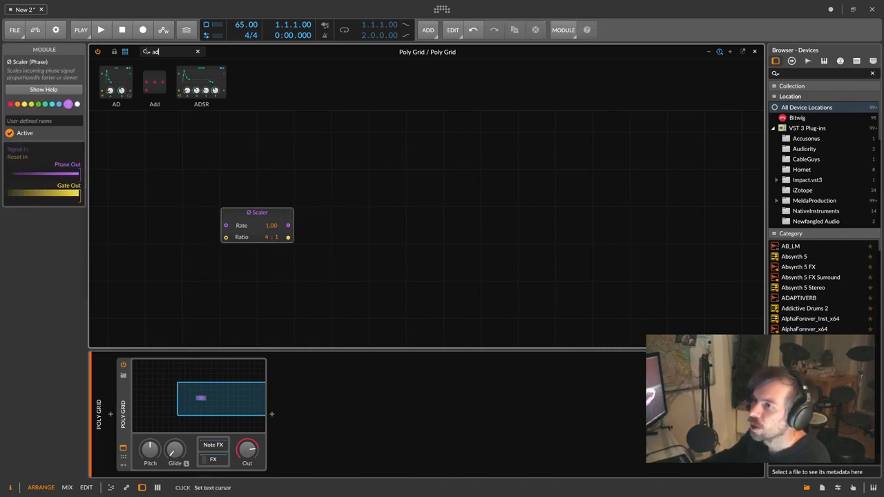
# - Add a Sine oscillator and shift the Scaler further left
pyautogui.press('BackSpace')
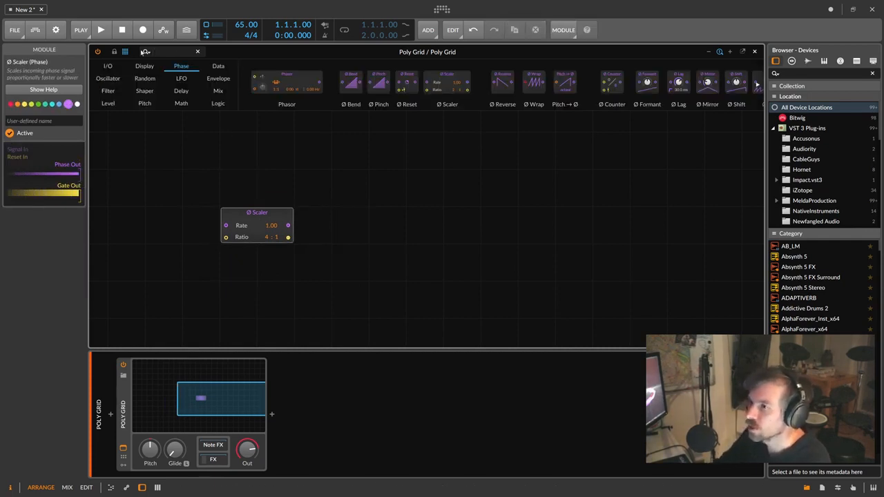
pyautogui.write('sine')
pyautogui.moveTo(124, 83); pyautogui.dragTo(360, 218)
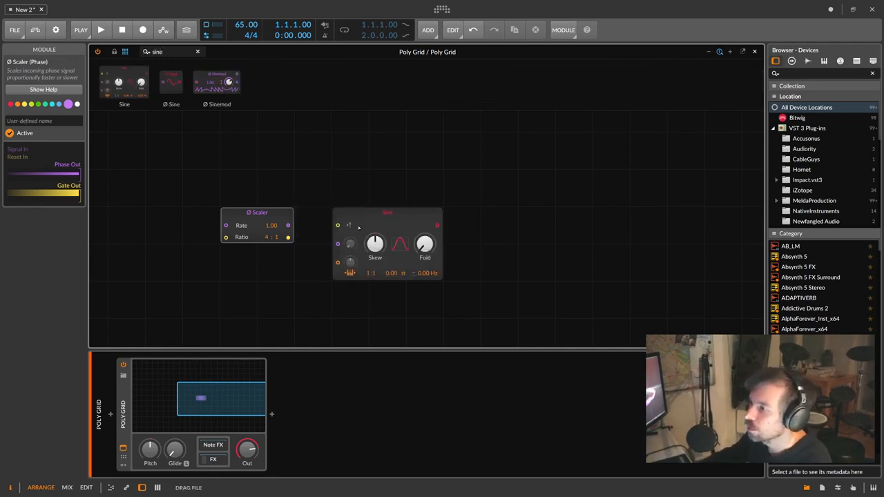
pyautogui.moveTo(292, 219); pyautogui.dragTo(217, 219)
# - Chain an AD envelope, Mixer and Audio Out after the Sine, then select the cell below it
pyautogui.click(146, 53)
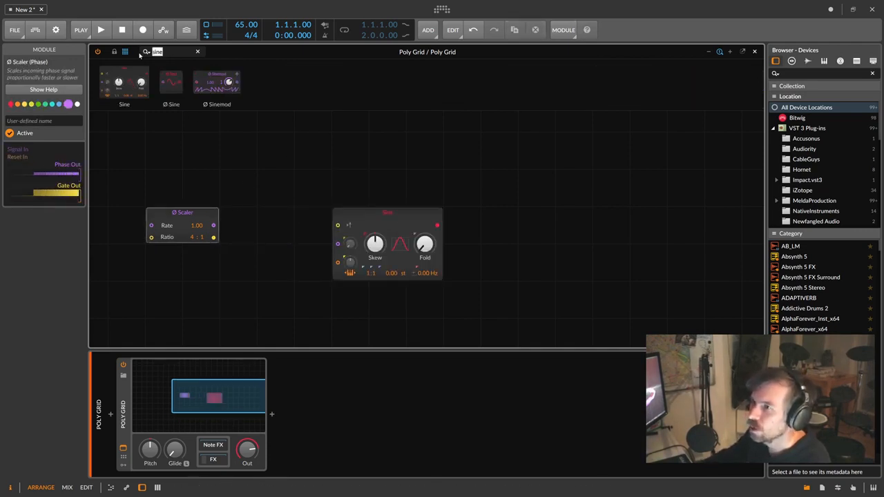
pyautogui.write('ads')
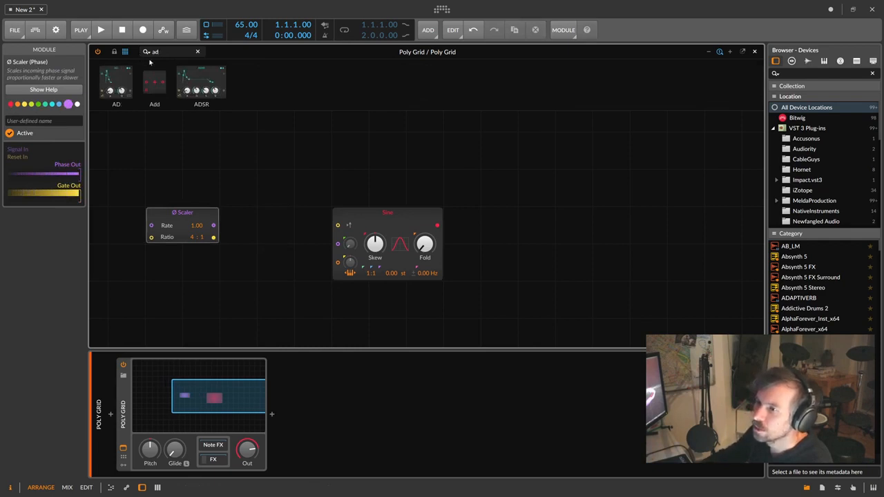
pyautogui.moveTo(116, 81); pyautogui.dragTo(477, 235)
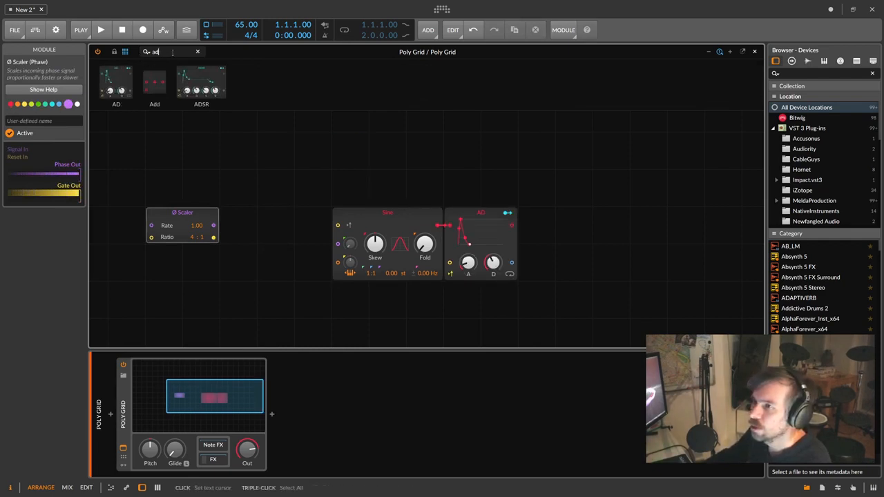
pyautogui.write('mix')
pyautogui.moveTo(123, 82); pyautogui.dragTo(528, 243)
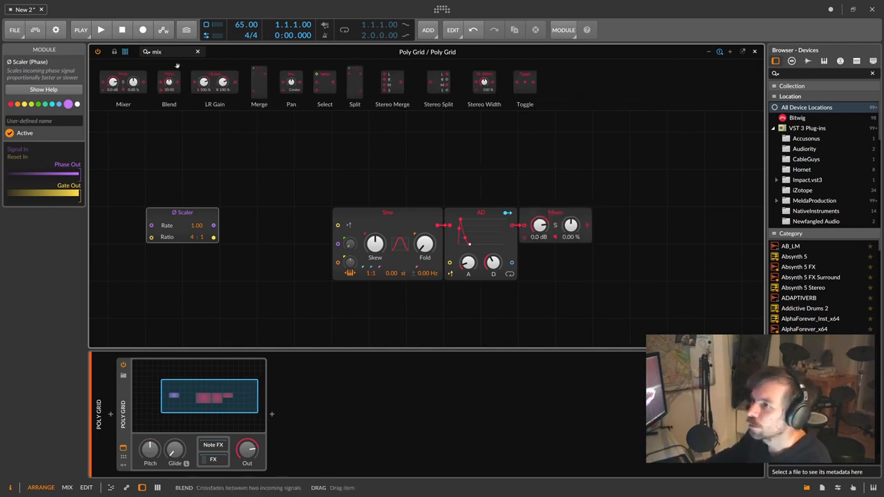
pyautogui.write('out')
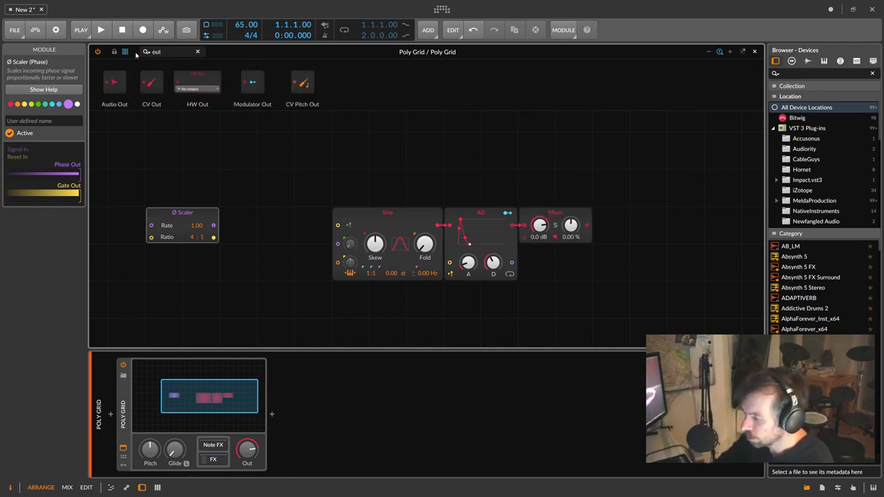
pyautogui.moveTo(114, 82); pyautogui.dragTo(611, 225)
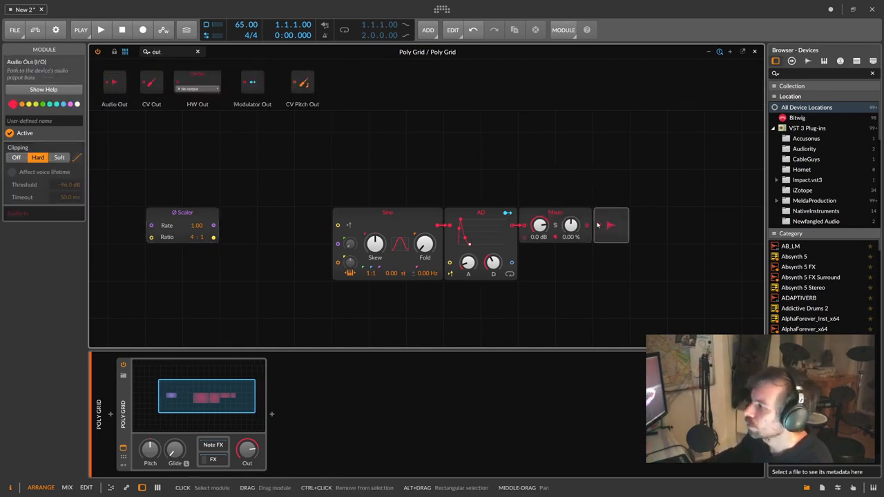
pyautogui.scroll(-2, 508, 246)
pyautogui.click(487, 245)
pyautogui.click(392, 199)
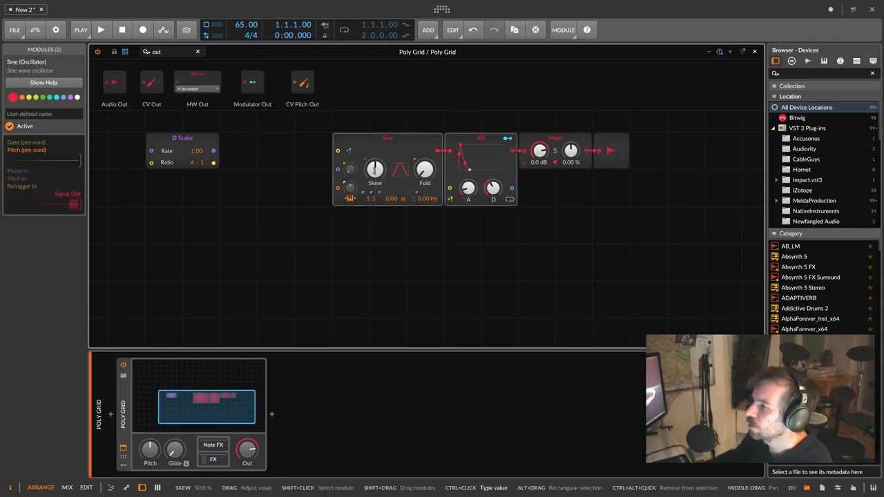
# - Paste a second Sine and AD pair, wire its AD into the Mixer, and move the Ø Scaler beside the upper Sine
pyautogui.click(351, 230)
pyautogui.hotkey('ctrl', 'v')
pyautogui.scroll(2, 476, 254)
pyautogui.scroll(-1, 518, 268)
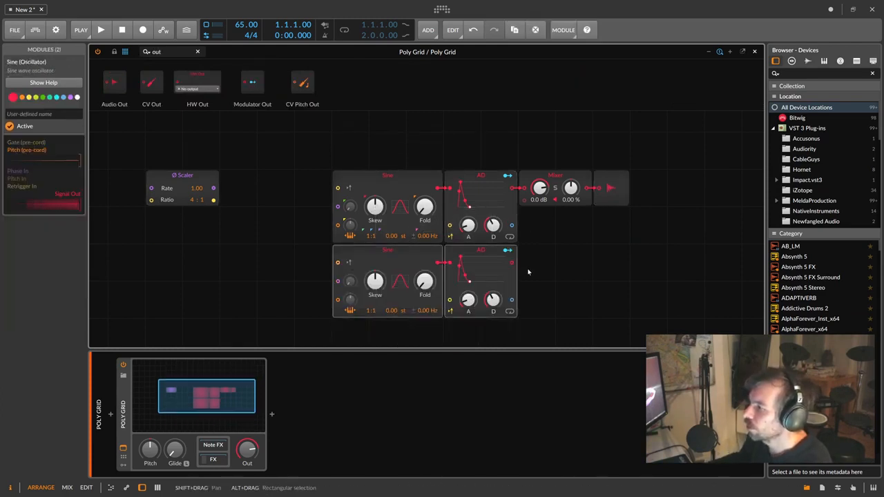
pyautogui.moveTo(527, 246); pyautogui.dragTo(538, 214)
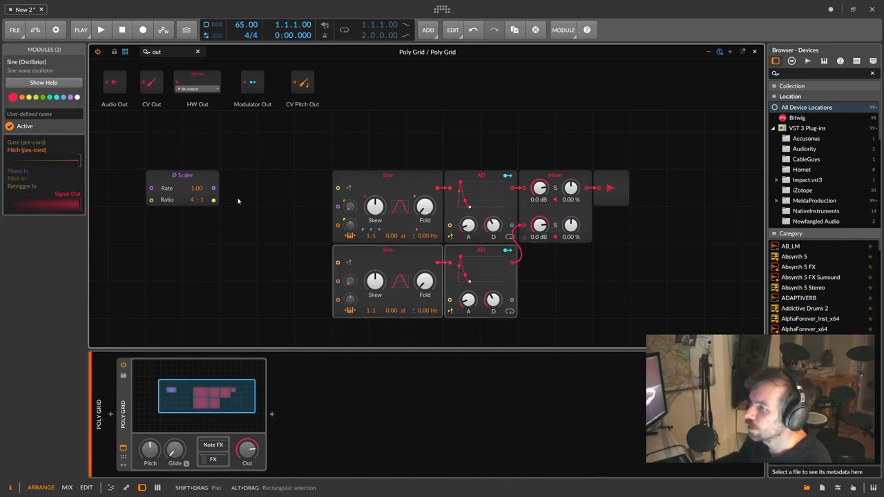
pyautogui.moveTo(195, 182); pyautogui.dragTo(307, 183)
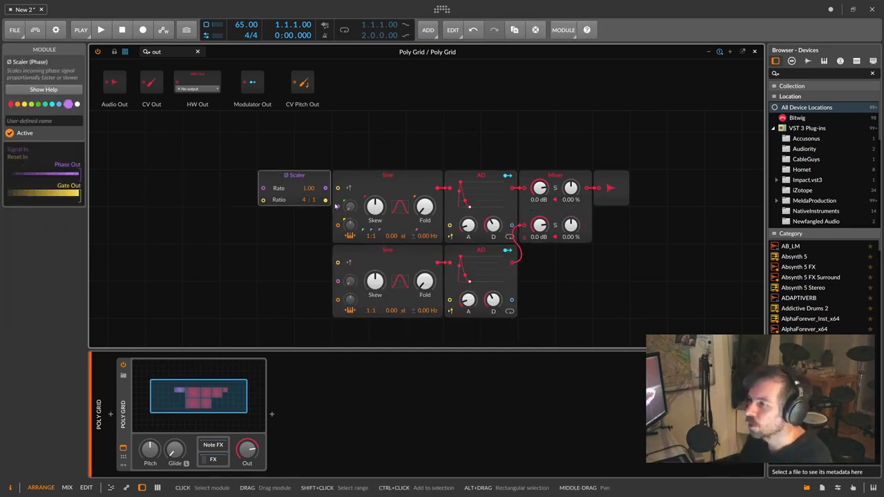
pyautogui.click(169, 51)
# - Add a Phase In feeding the Ø Scaler and gate the upper AD from the Scaler
pyautogui.press('BackSpace')
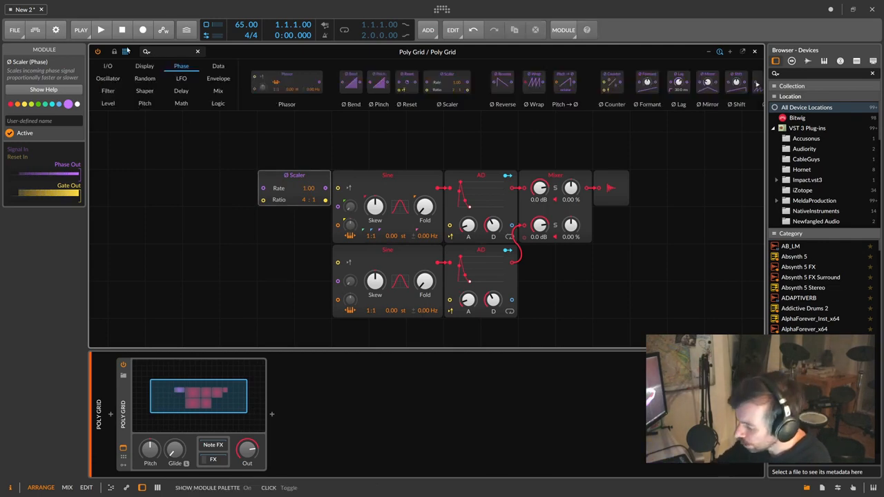
pyautogui.write('phase')
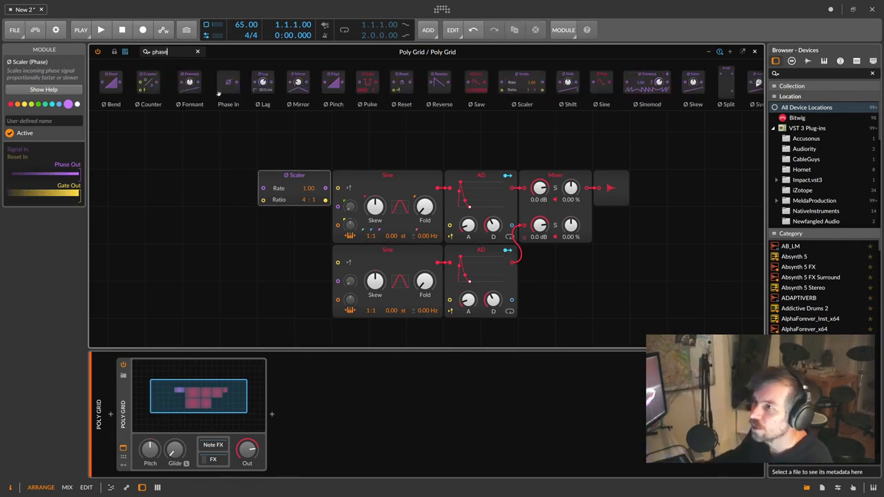
pyautogui.moveTo(218, 94); pyautogui.dragTo(238, 188)
pyautogui.click(291, 176)
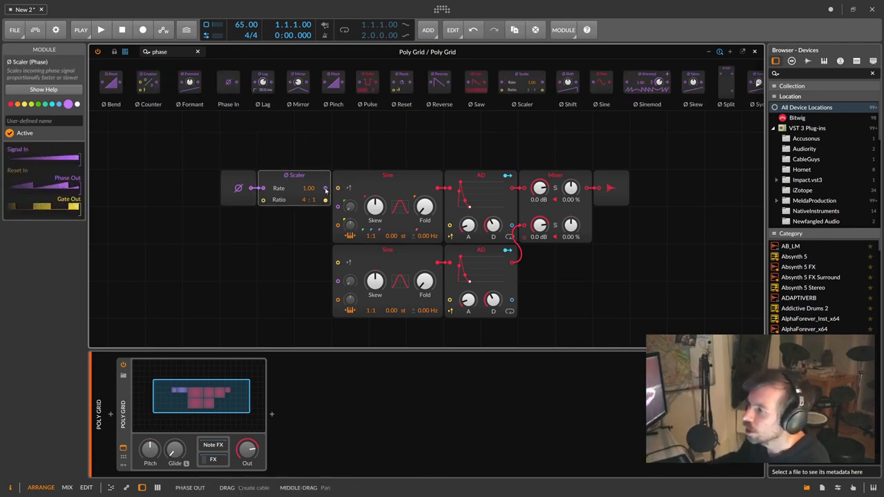
pyautogui.moveTo(325, 199); pyautogui.dragTo(450, 225)
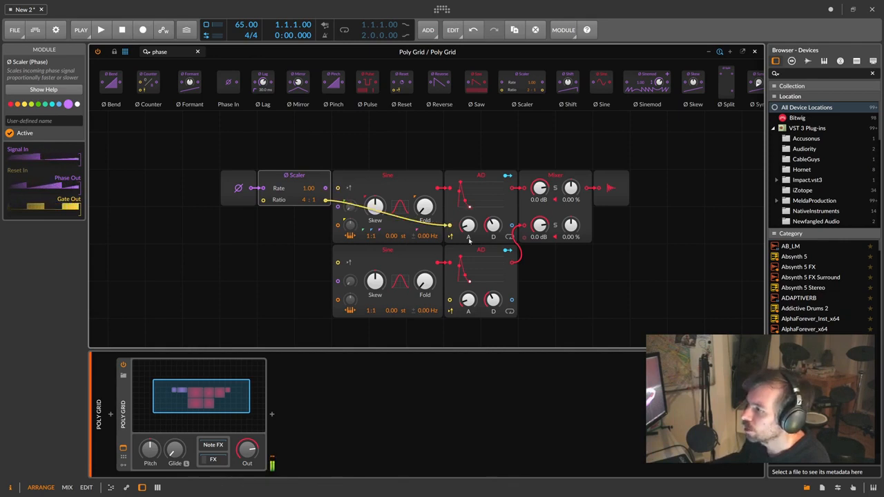
# - Duplicate the Phase In–Scaler pair, gate the lower AD with it, and set its ratio to 2:1
pyautogui.moveTo(308, 224); pyautogui.dragTo(244, 188)
pyautogui.hotkey('ctrl', 'd')
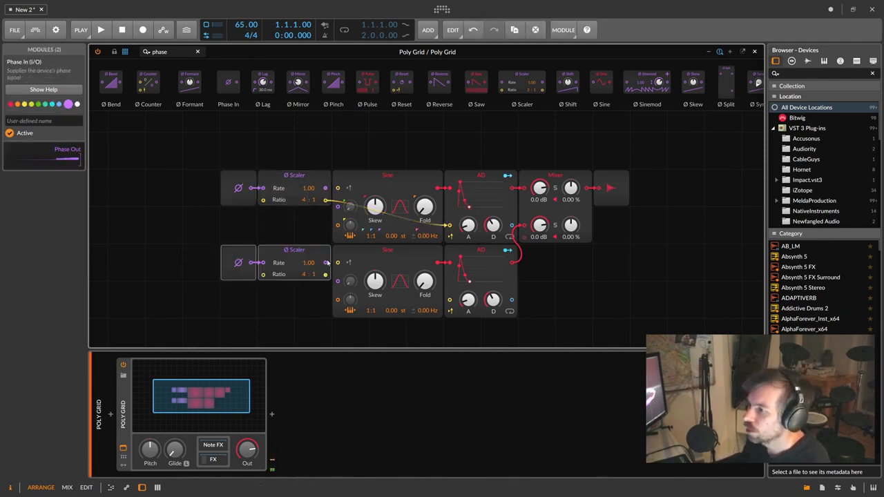
pyautogui.moveTo(326, 274); pyautogui.dragTo(450, 300)
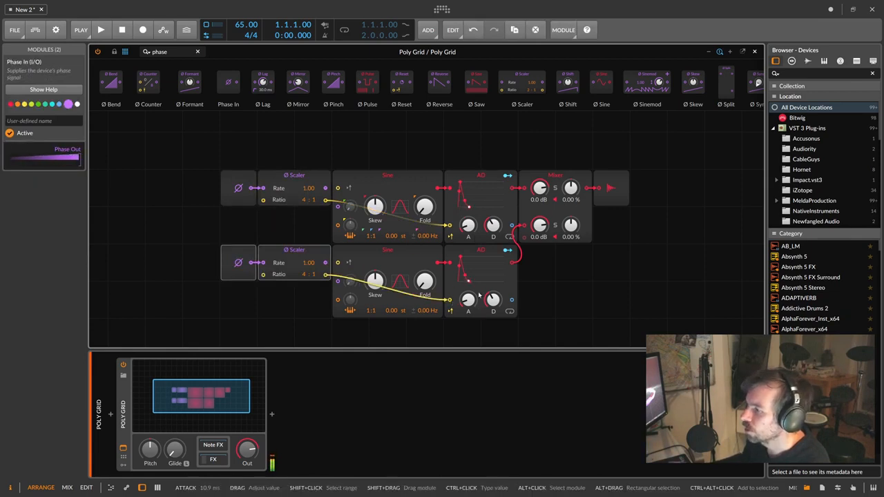
pyautogui.moveTo(309, 277); pyautogui.dragTo(309, 275)
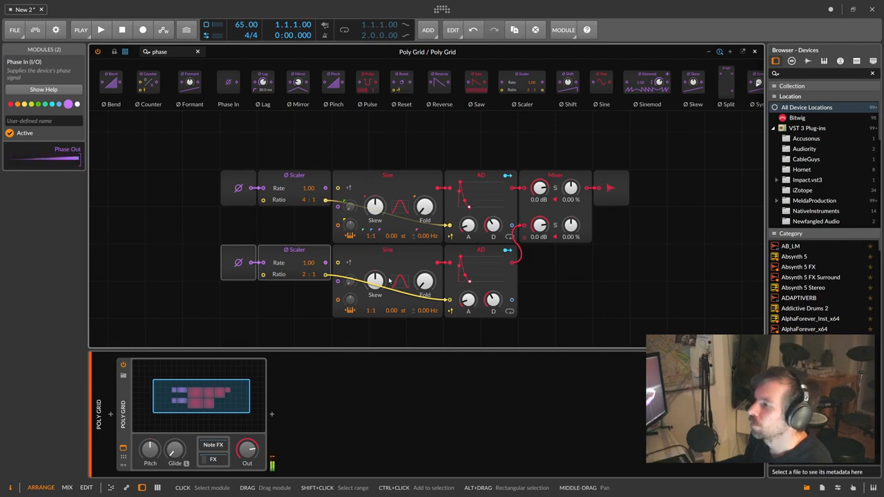
pyautogui.moveTo(171, 52); pyautogui.dragTo(136, 49)
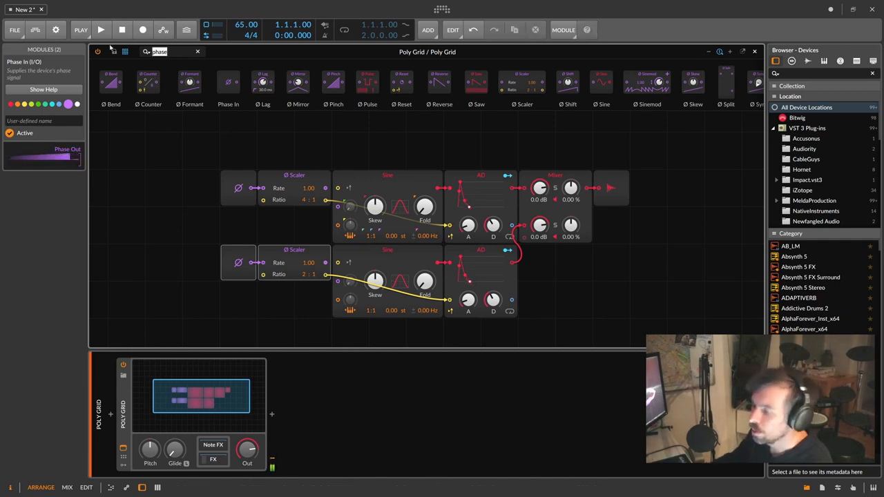
# - Add a Gate In module cabled to both Ø Scalers' reset inputs
pyautogui.press('BackSpace')
pyautogui.write('gat')
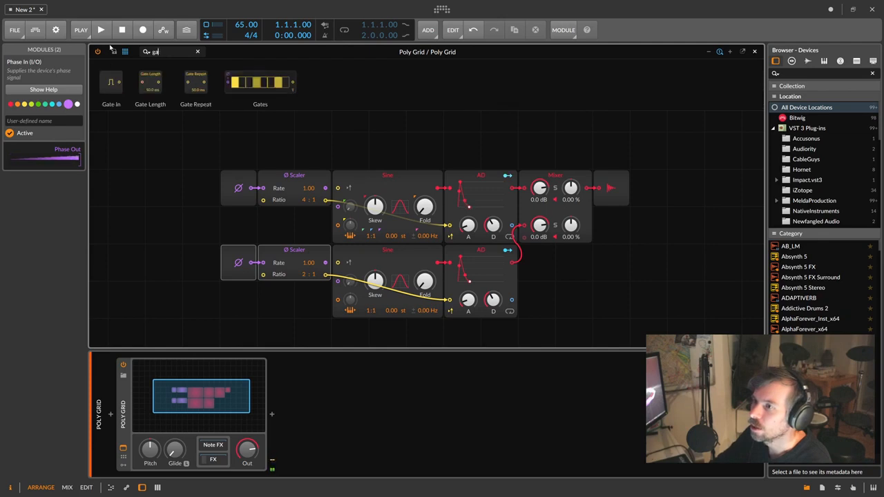
pyautogui.press('BackSpace')
pyautogui.press('BackSpace')
pyautogui.press('BackSpace')
pyautogui.write('p')
pyautogui.press('BackSpace')
pyautogui.write('gate')
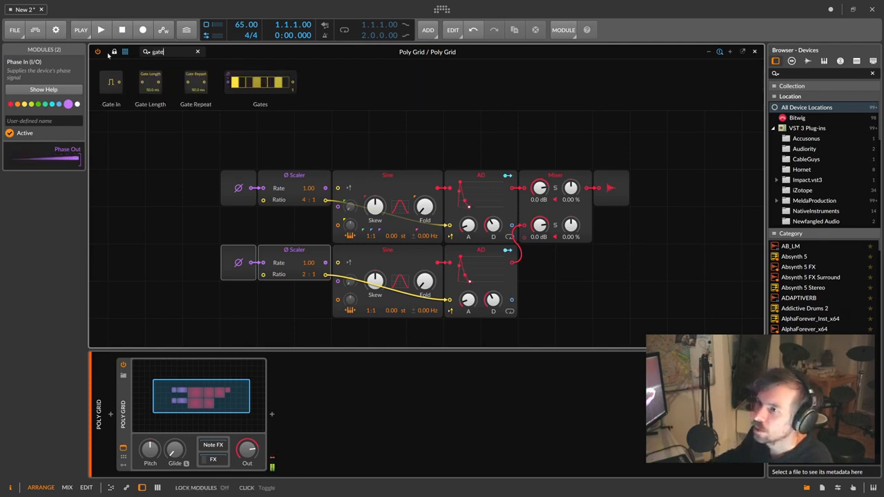
pyautogui.moveTo(111, 81); pyautogui.dragTo(268, 202)
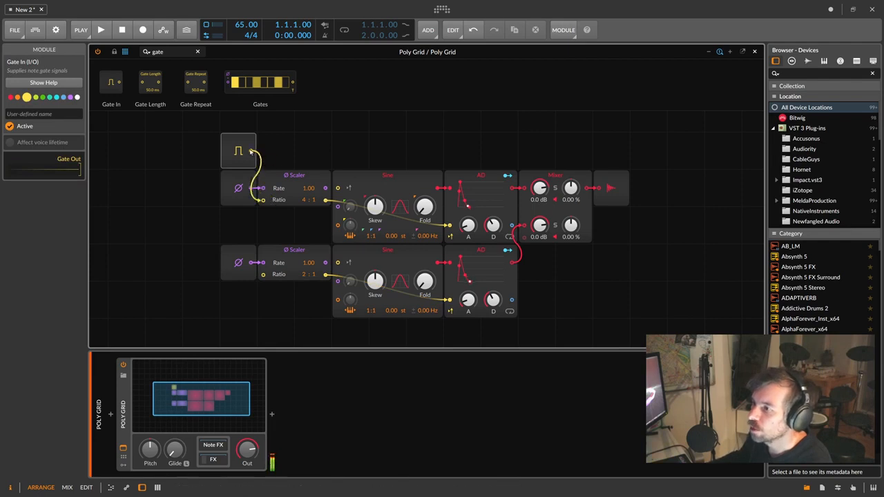
pyautogui.moveTo(270, 255); pyautogui.dragTo(262, 274)
# - Record-arm the Poly Grid track
pyautogui.click(300, 253)
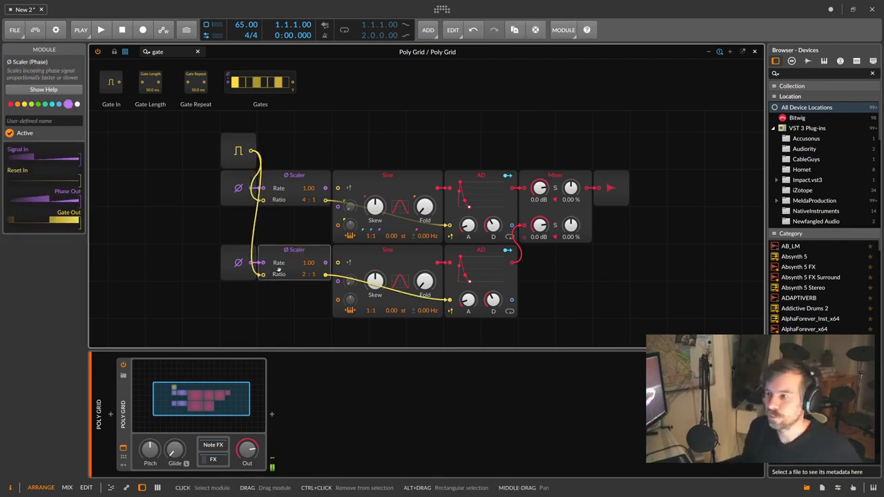
pyautogui.click(101, 378)
pyautogui.click(20, 436)
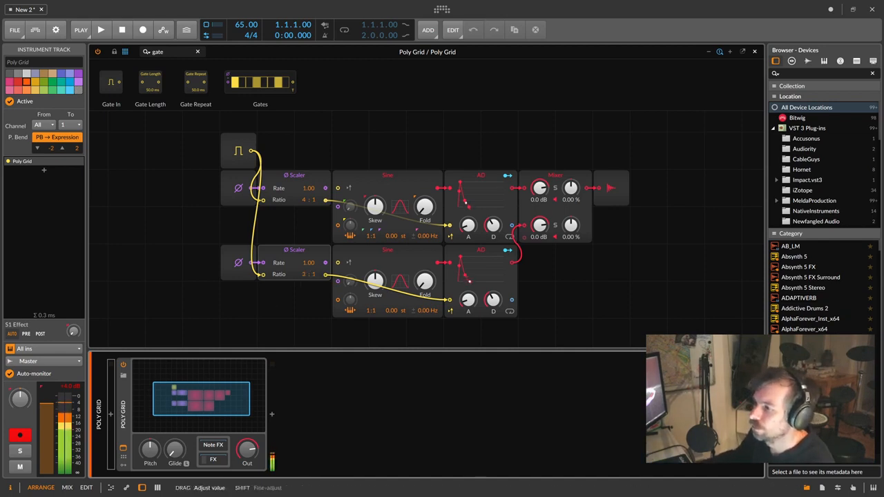
# - Set the lower Ø Scaler to ratio 3:1 and rate 4.00, then lower the Poly Grid Out level
pyautogui.moveTo(304, 275); pyautogui.dragTo(304, 270)
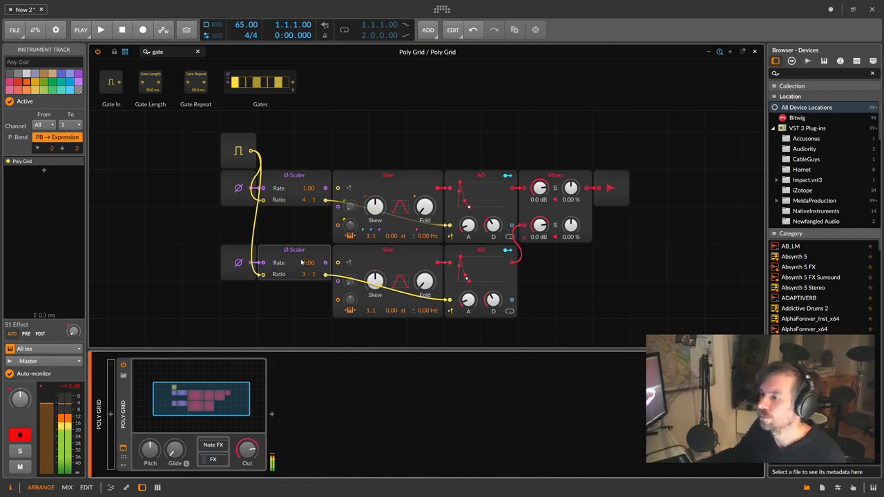
pyautogui.moveTo(308, 262); pyautogui.dragTo(304, 268)
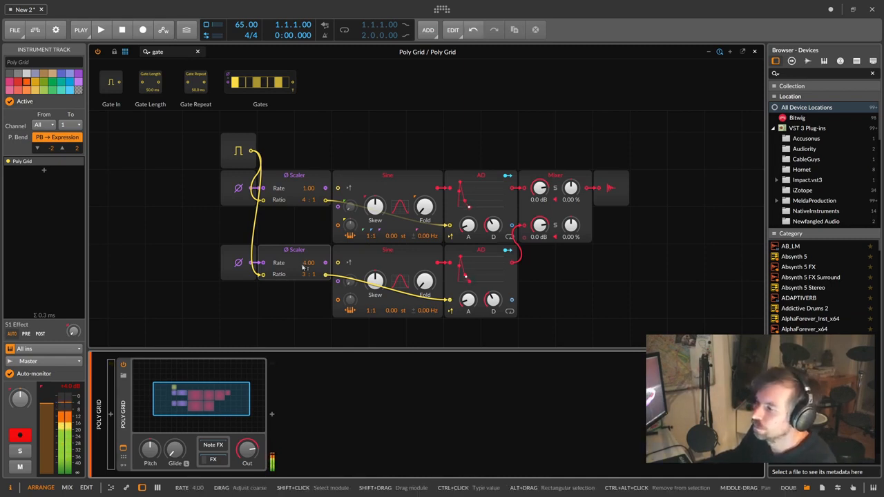
pyautogui.moveTo(468, 299); pyautogui.dragTo(469, 303)
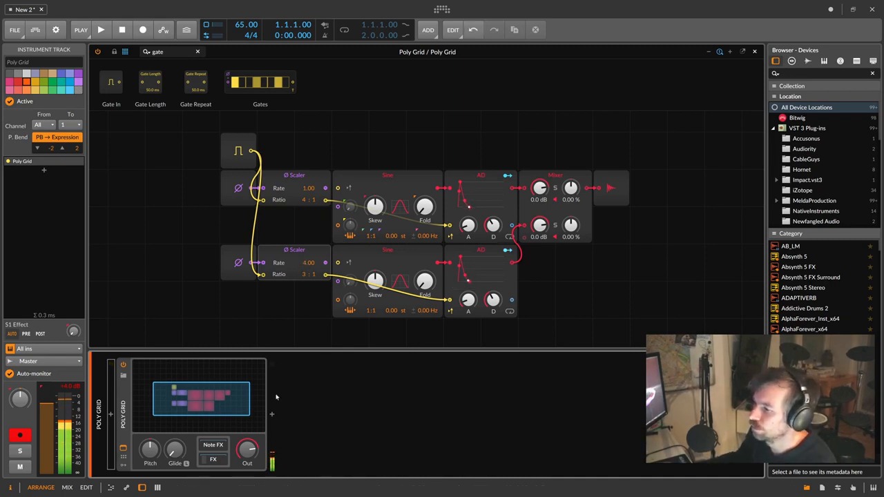
pyautogui.moveTo(250, 445); pyautogui.dragTo(250, 451)
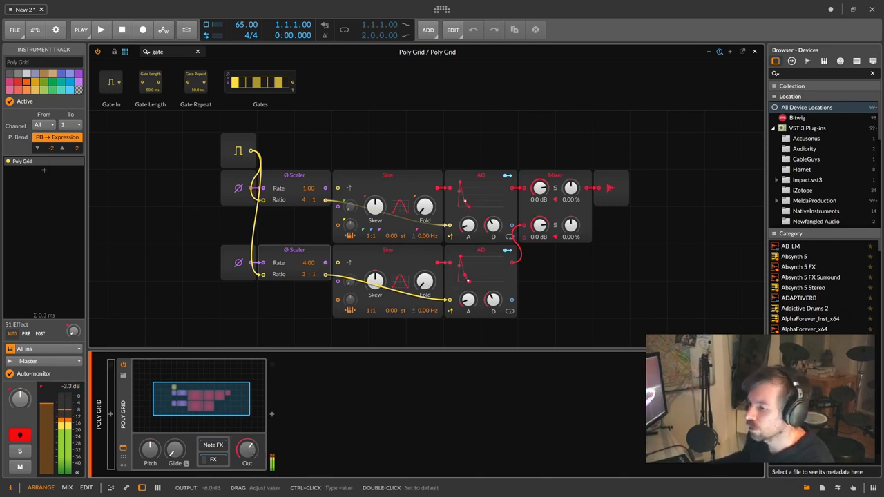
pyautogui.moveTo(247, 450); pyautogui.dragTo(248, 454)
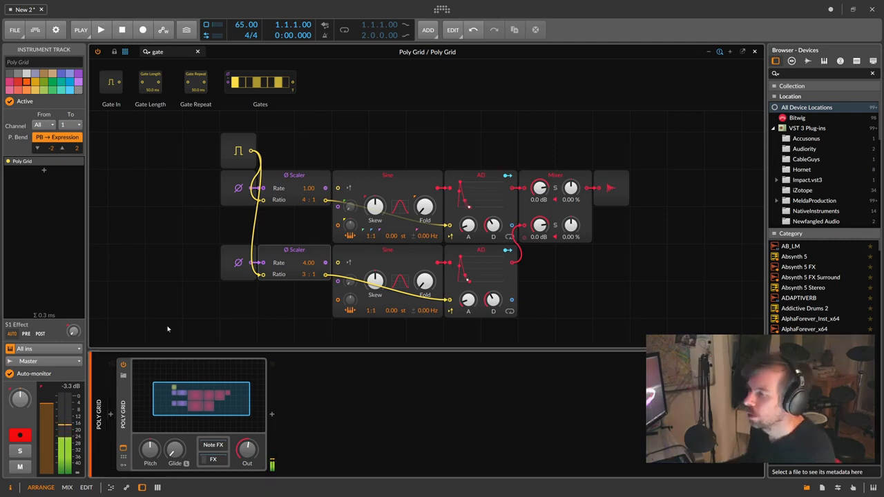
# - Shift both Phase In–Scaler pairs left, delete their two AD cables, and drop a Gates sequencer after the upper Scaler
pyautogui.moveTo(181, 178); pyautogui.dragTo(301, 254)
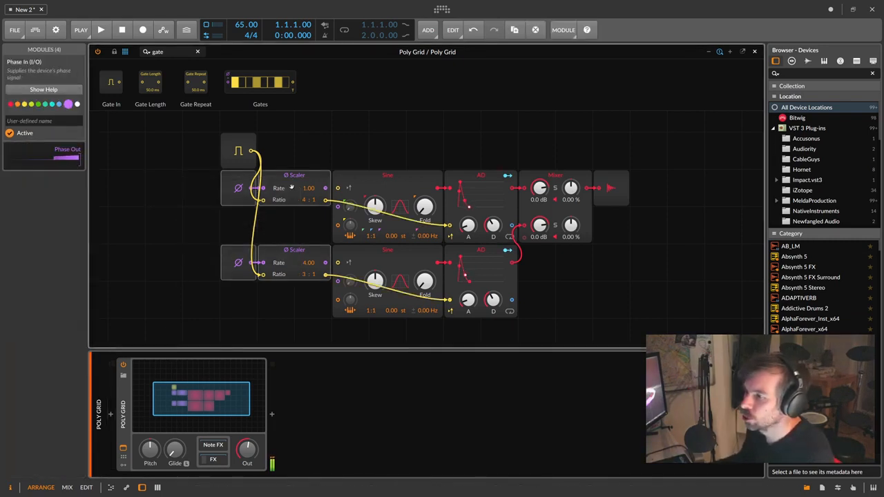
pyautogui.moveTo(315, 182); pyautogui.dragTo(241, 182)
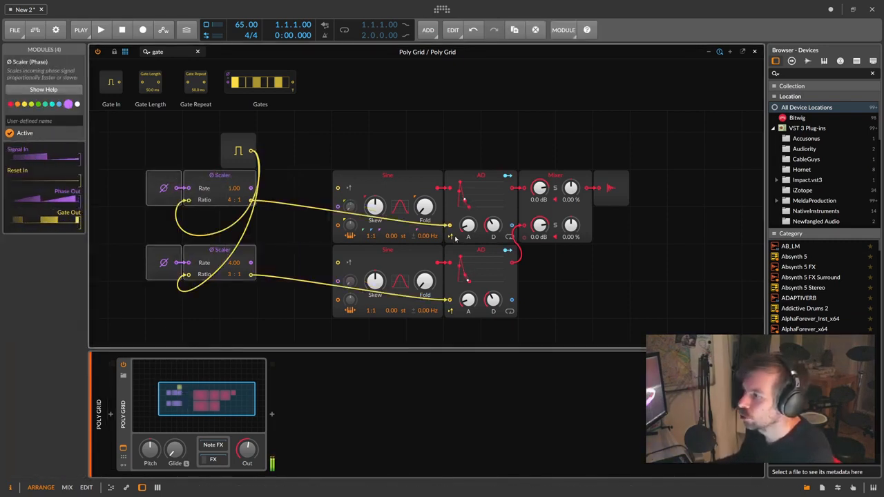
pyautogui.doubleClick(450, 225)
pyautogui.doubleClick(450, 298)
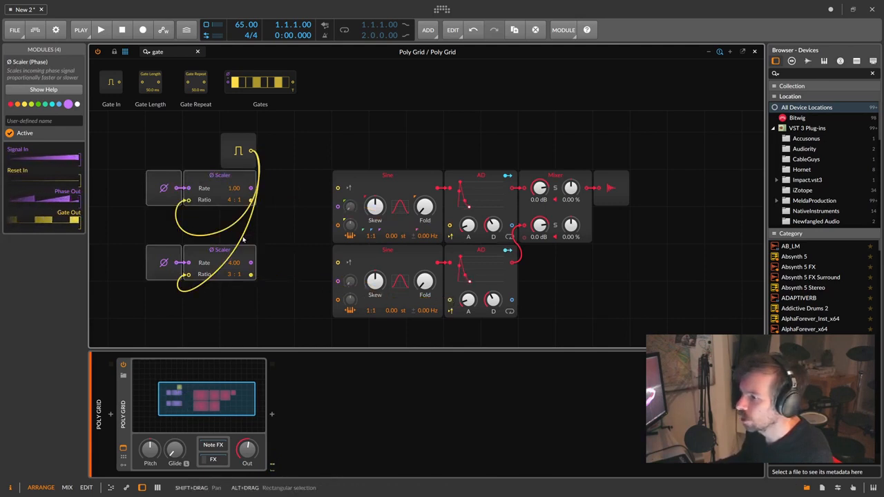
pyautogui.click(235, 250)
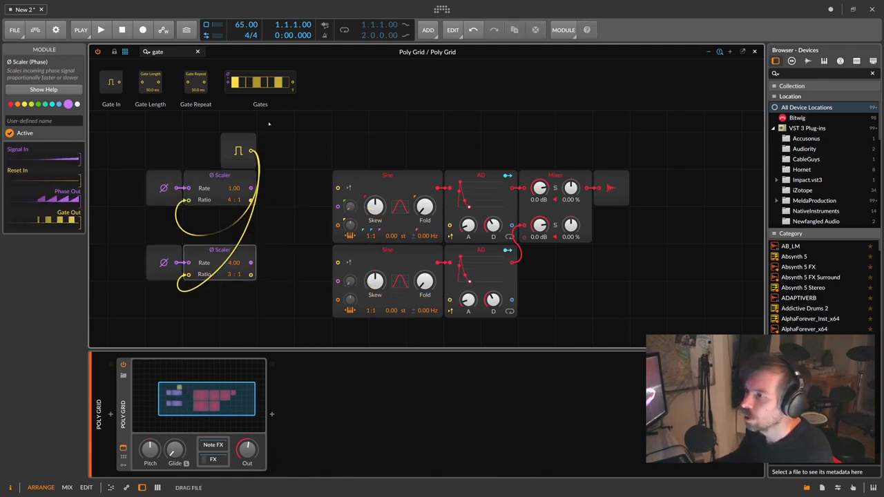
pyautogui.moveTo(257, 83); pyautogui.dragTo(264, 186)
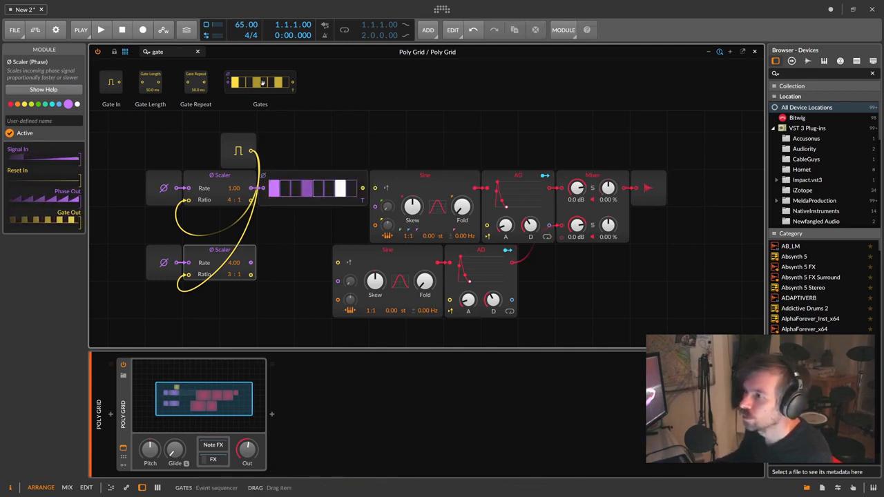
# - Add a second Gates after the lower Scaler, fill all steps, and cable both Gates into their AD envelopes
pyautogui.moveTo(258, 83); pyautogui.dragTo(256, 264)
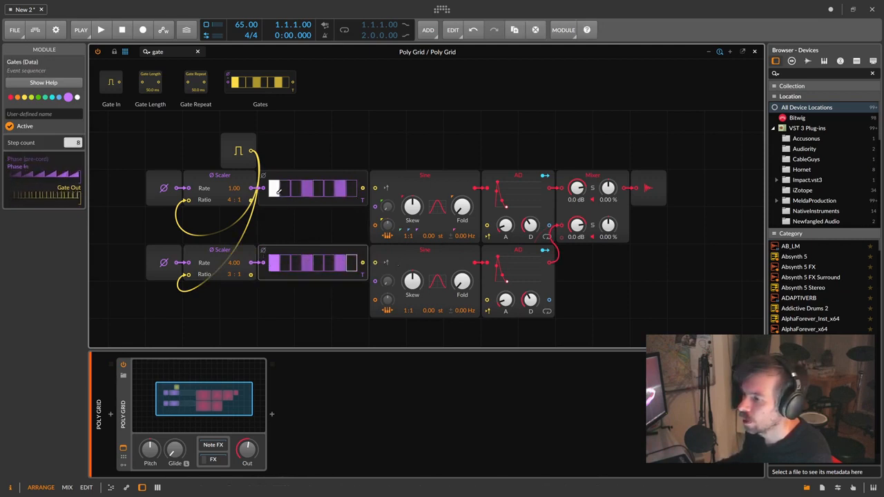
pyautogui.moveTo(284, 189); pyautogui.dragTo(352, 190)
pyautogui.moveTo(285, 263); pyautogui.dragTo(352, 263)
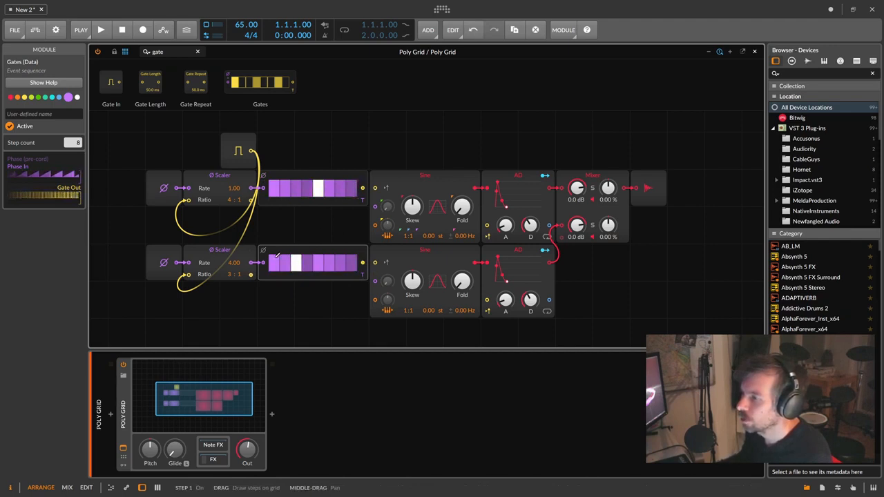
pyautogui.moveTo(362, 188); pyautogui.dragTo(487, 225)
pyautogui.moveTo(362, 262); pyautogui.dragTo(487, 300)
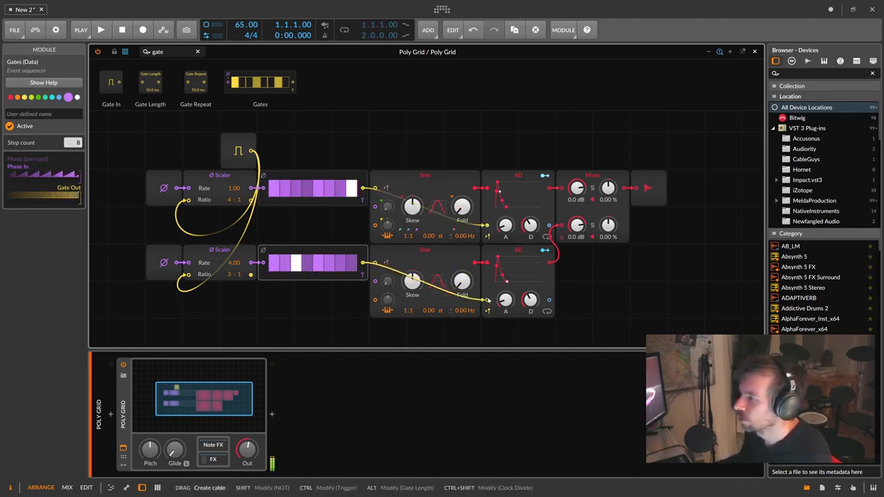
# - Set the lower Sine ratio to 2:1 and adjust both Scaler ratios
pyautogui.moveTo(406, 310); pyautogui.dragTo(406, 302)
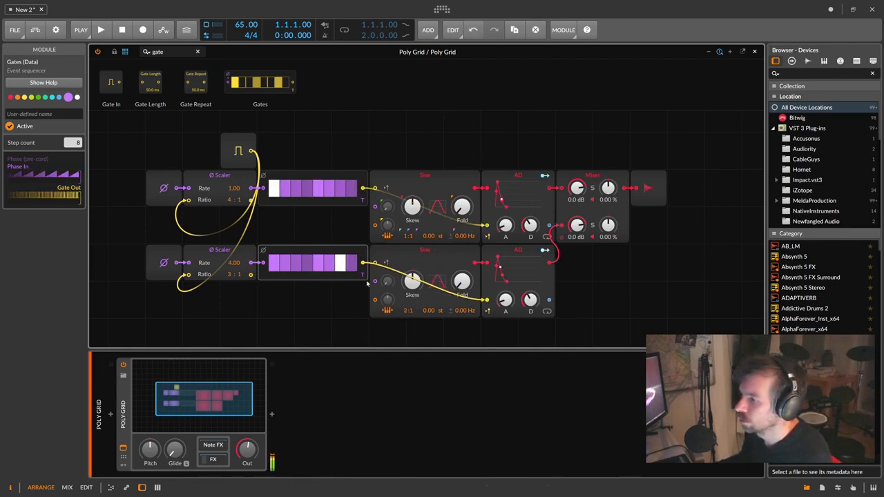
pyautogui.moveTo(231, 274); pyautogui.dragTo(239, 270)
pyautogui.moveTo(228, 200); pyautogui.dragTo(228, 203)
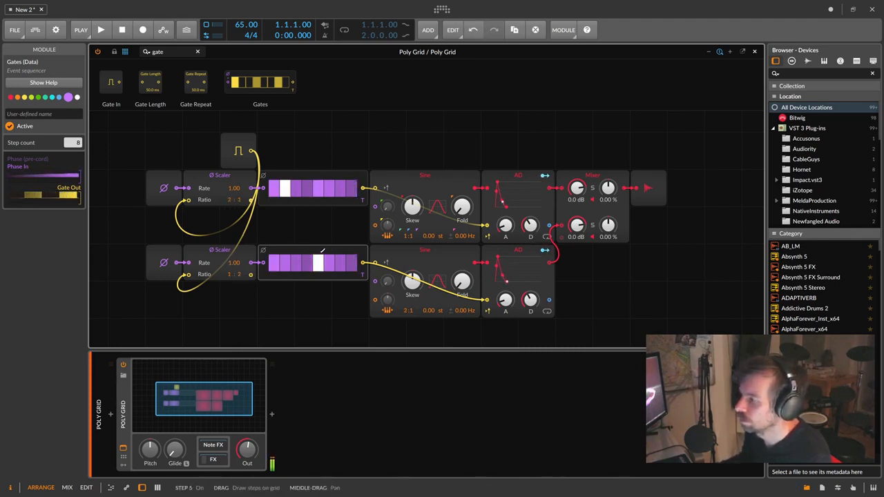
pyautogui.scroll(-2, 317, 249)
pyautogui.moveTo(577, 271); pyautogui.dragTo(160, 183)
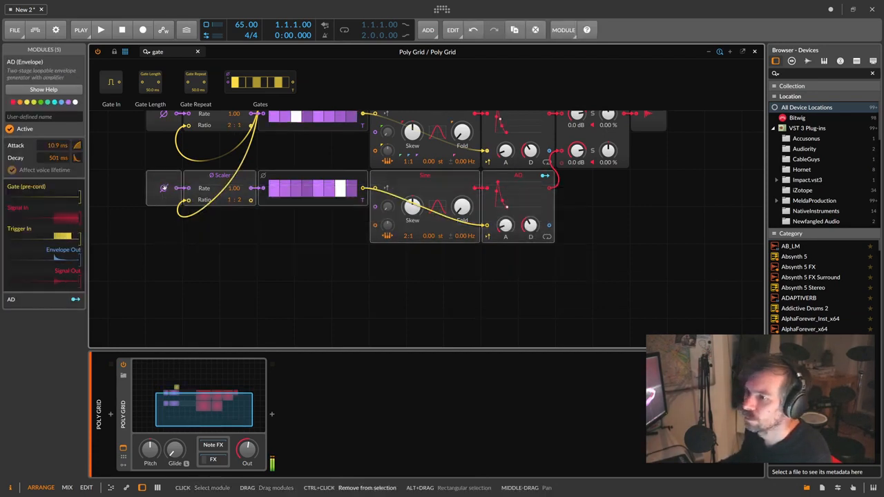
# - Paste a copy of the lower voice row below and set its Scaler to ratio 1:3, rate 2.00
pyautogui.hotkey('ctrl', 'c')
pyautogui.click(162, 271)
pyautogui.hotkey('ctrl', 'v')
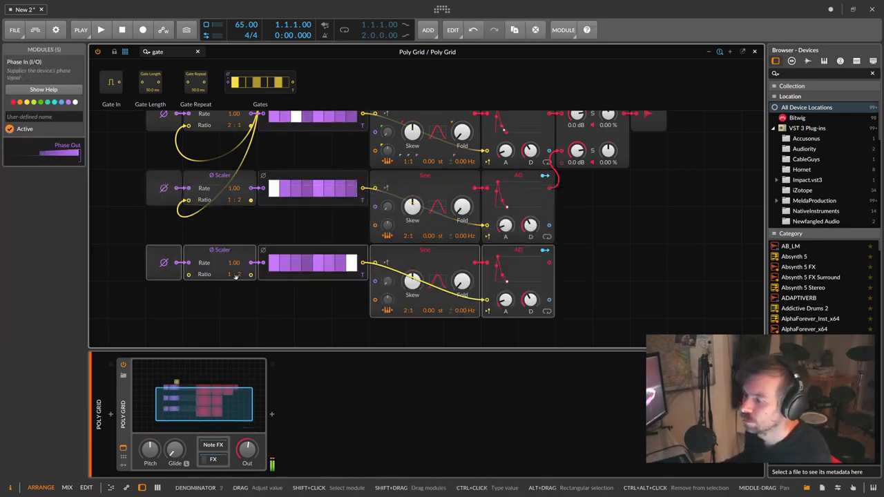
pyautogui.moveTo(239, 275); pyautogui.dragTo(235, 258)
pyautogui.scroll(1, 329, 259)
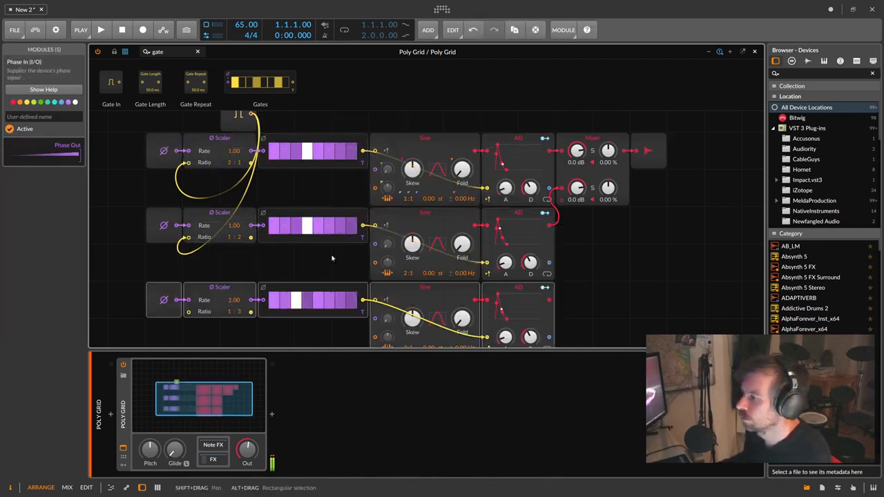
pyautogui.scroll(-1, 514, 272)
# - Cable the new row's AD into the mixer and reset its Scaler from Gate In
pyautogui.moveTo(551, 262); pyautogui.dragTo(561, 188)
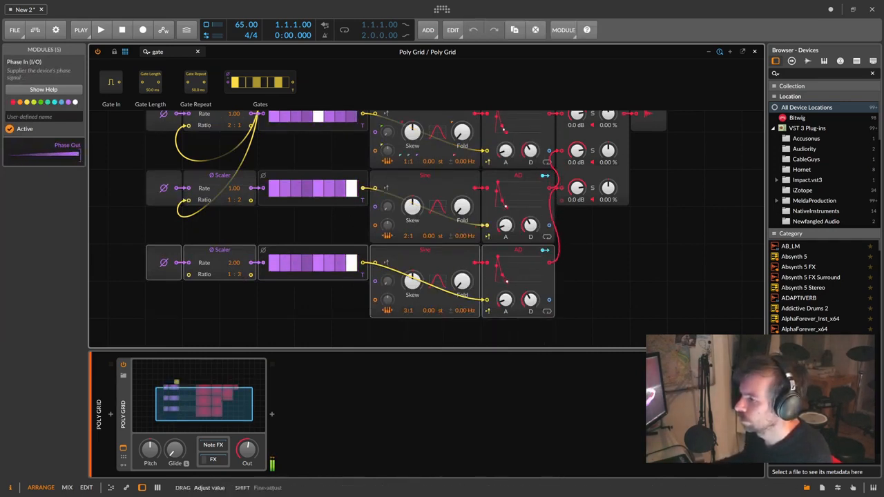
pyautogui.scroll(2, 406, 312)
pyautogui.scroll(-1, 406, 313)
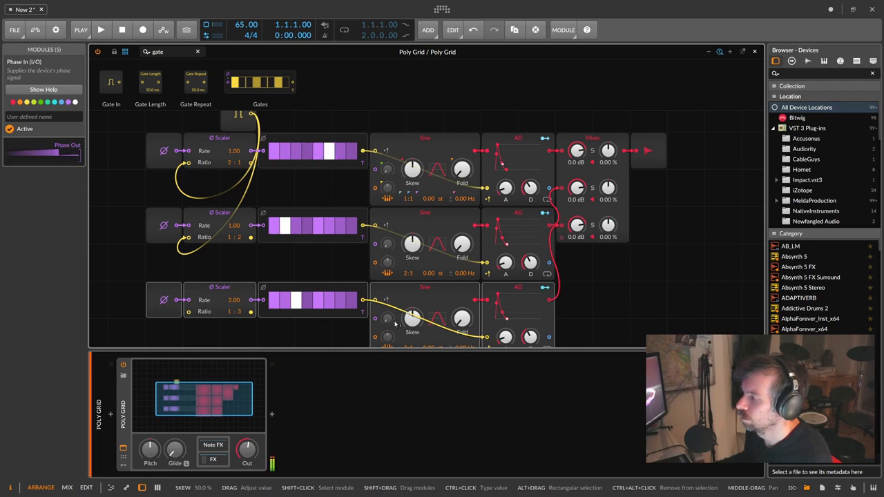
pyautogui.scroll(-2, 407, 313)
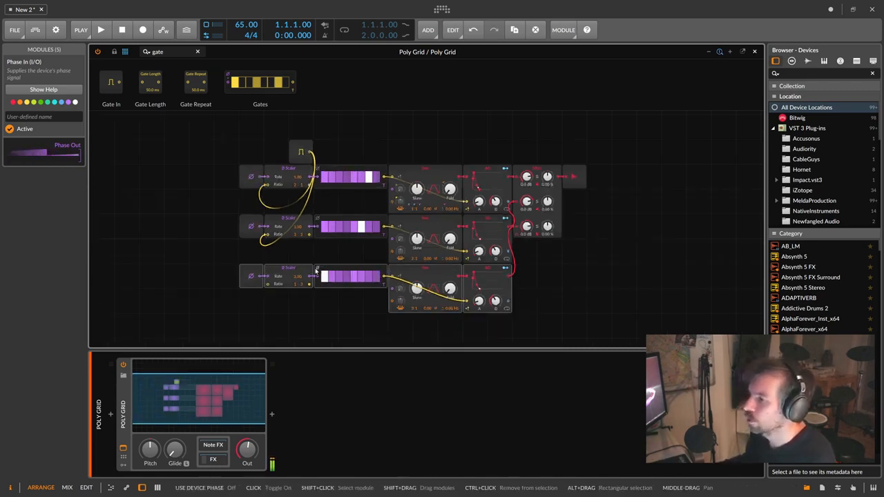
pyautogui.moveTo(309, 152); pyautogui.dragTo(268, 284)
pyautogui.click(287, 270)
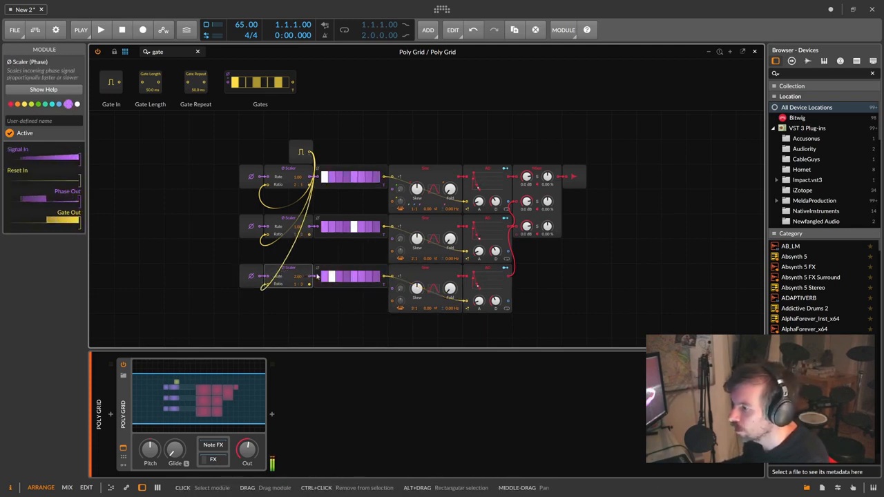
pyautogui.click(334, 269)
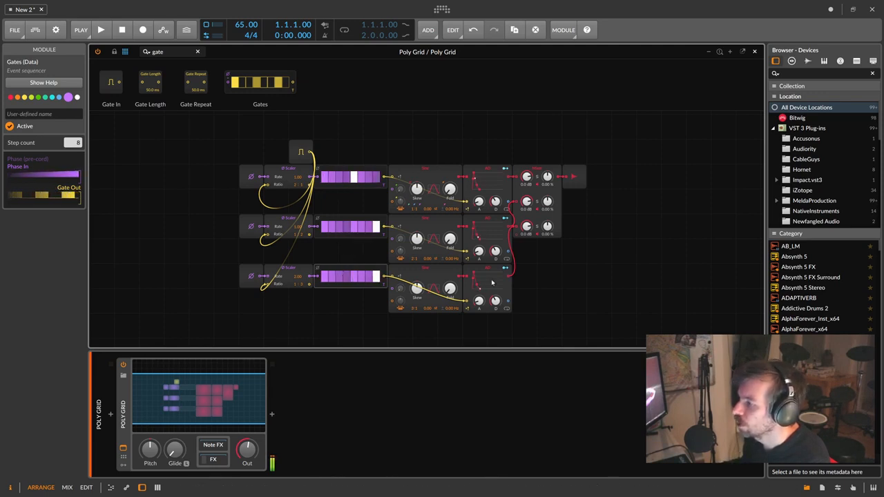
# - Switch off two second-row steps, three third-row steps, and change three first-row steps
pyautogui.click(332, 228)
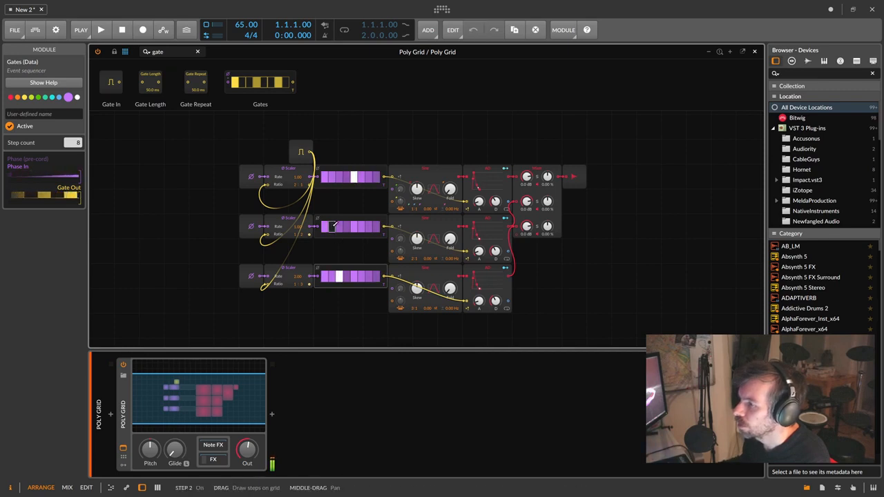
pyautogui.click(361, 228)
pyautogui.click(340, 277)
pyautogui.click(361, 277)
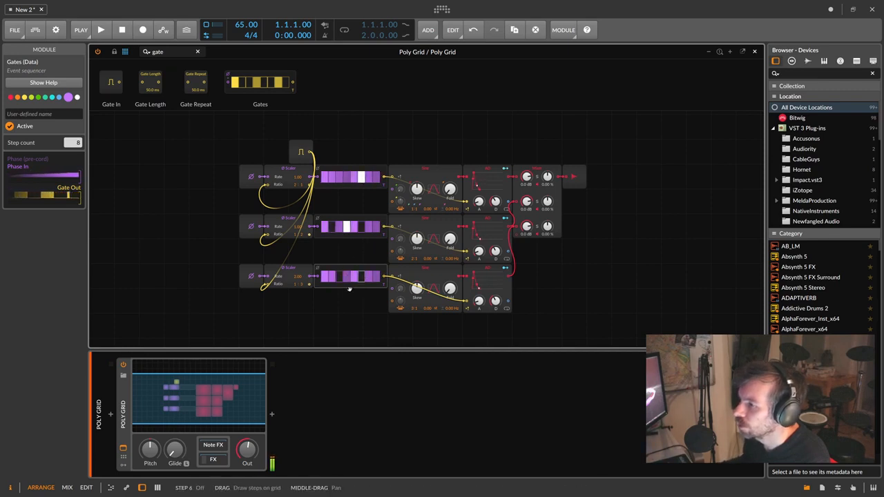
pyautogui.click(332, 277)
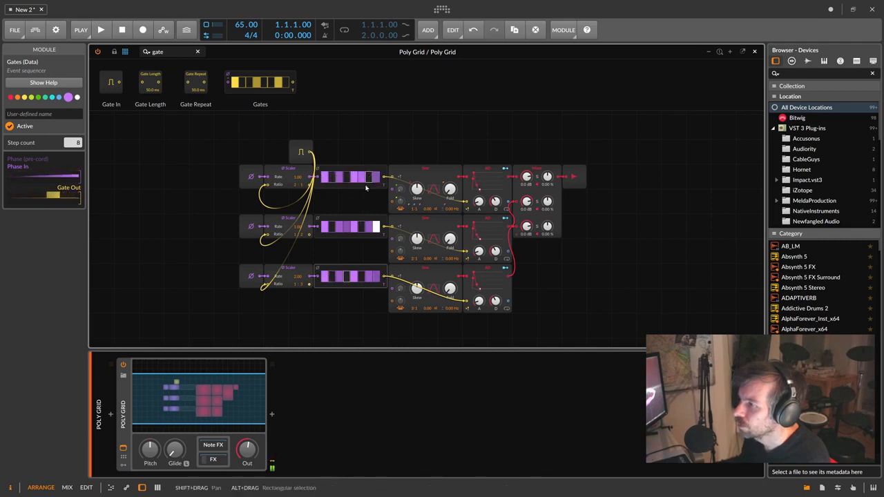
pyautogui.click(362, 178)
pyautogui.click(369, 178)
pyautogui.click(376, 178)
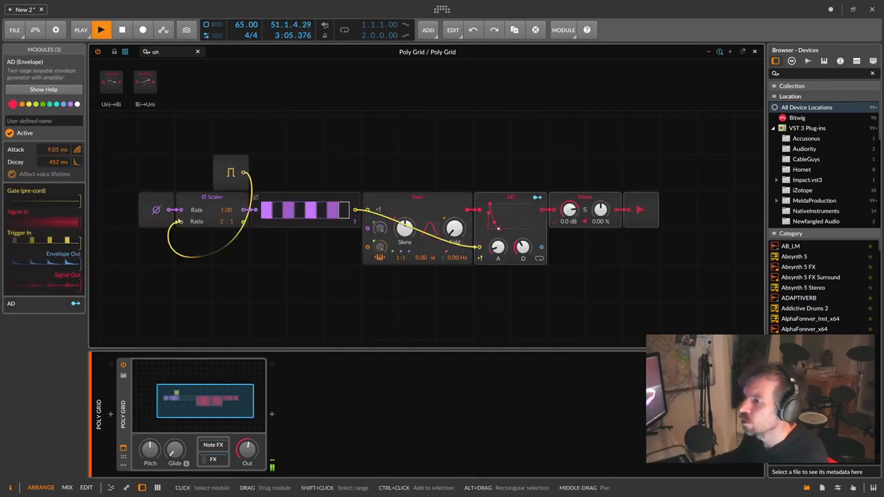
# - Shift AD, Mixer and Out right, and place a widened Oscilloscope between Sine and AD, fed by the Sine
pyautogui.click(207, 210)
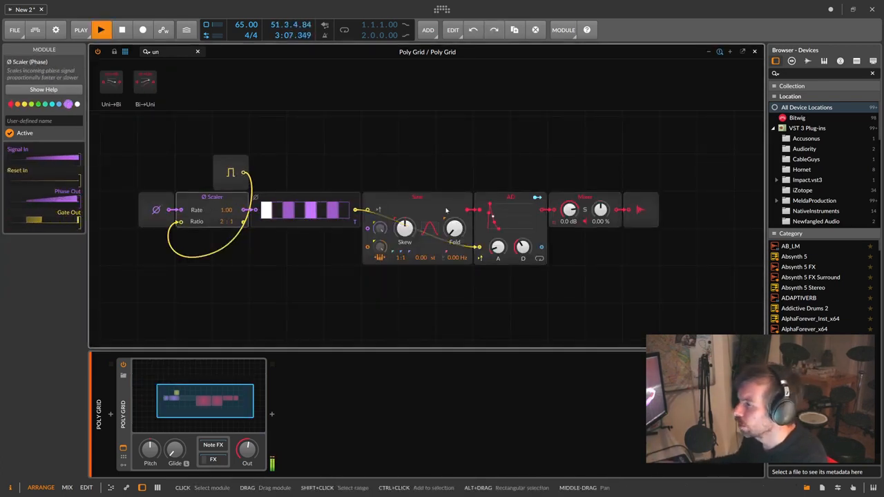
pyautogui.moveTo(669, 248); pyautogui.dragTo(641, 209)
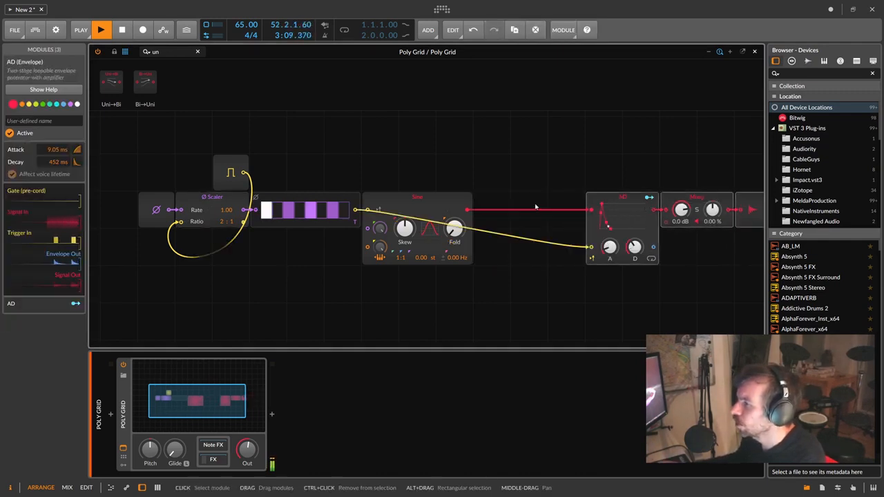
pyautogui.click(448, 199)
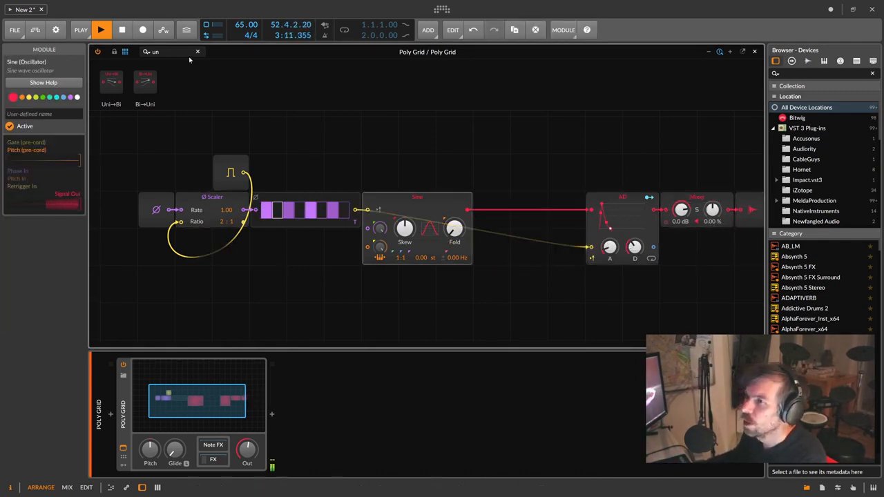
pyautogui.press('BackSpace')
pyautogui.press('BackSpace')
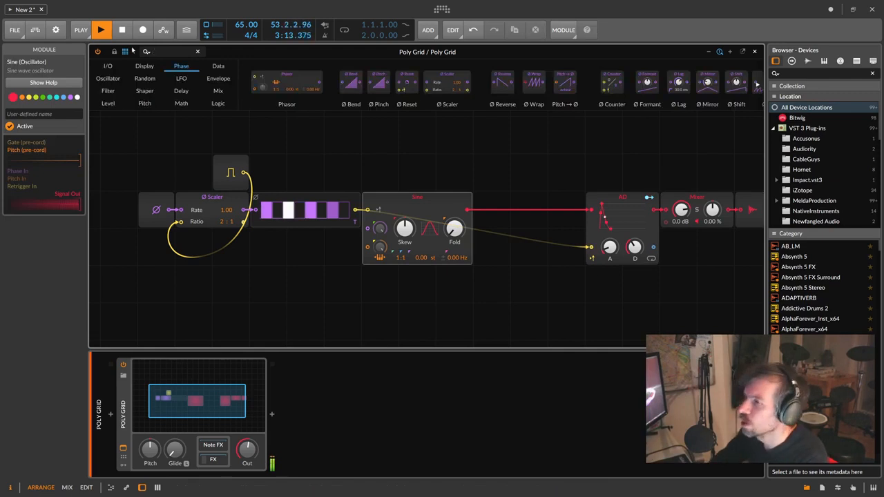
pyautogui.write('osc')
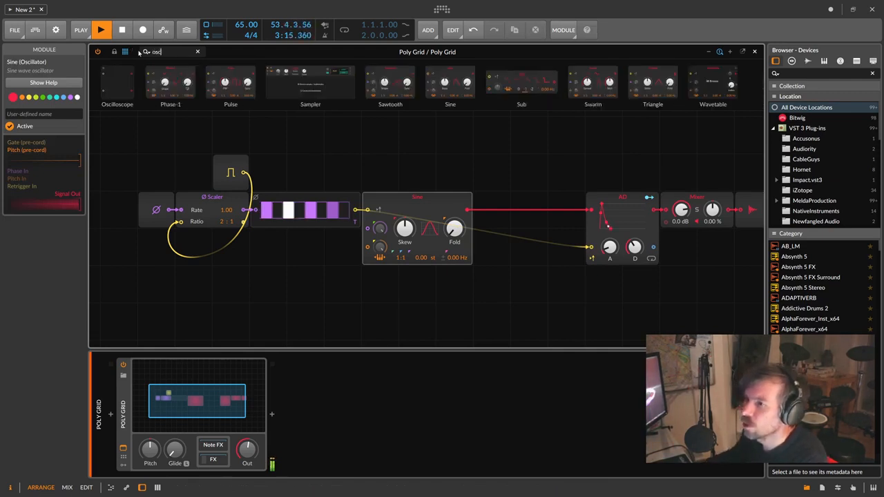
pyautogui.moveTo(118, 83); pyautogui.dragTo(546, 145)
pyautogui.moveTo(468, 210); pyautogui.dragTo(515, 136)
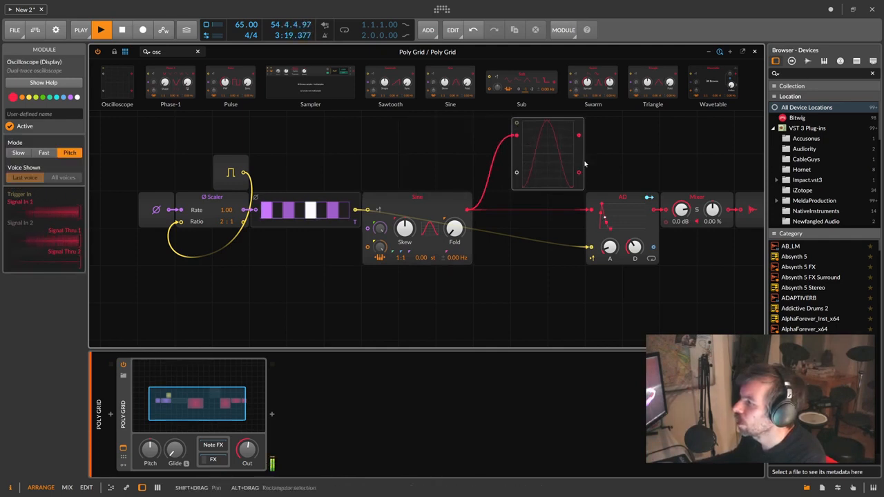
pyautogui.moveTo(584, 165); pyautogui.dragTo(657, 161)
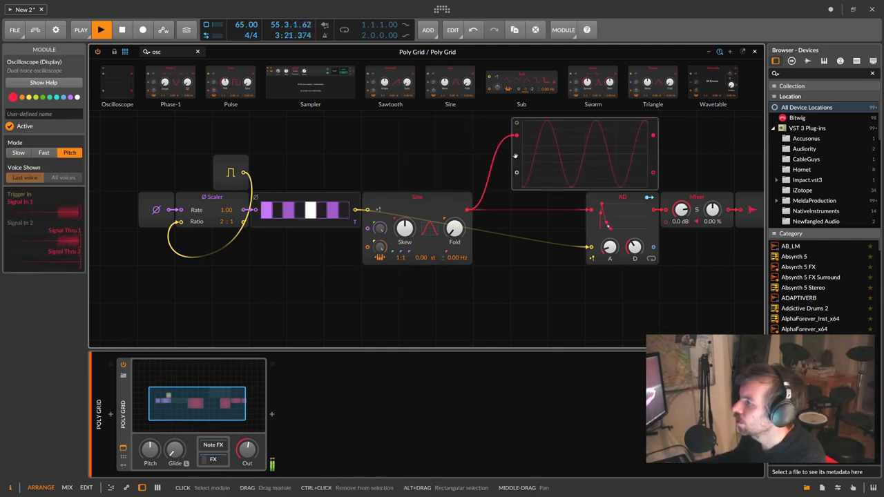
pyautogui.moveTo(515, 156); pyautogui.dragTo(481, 147)
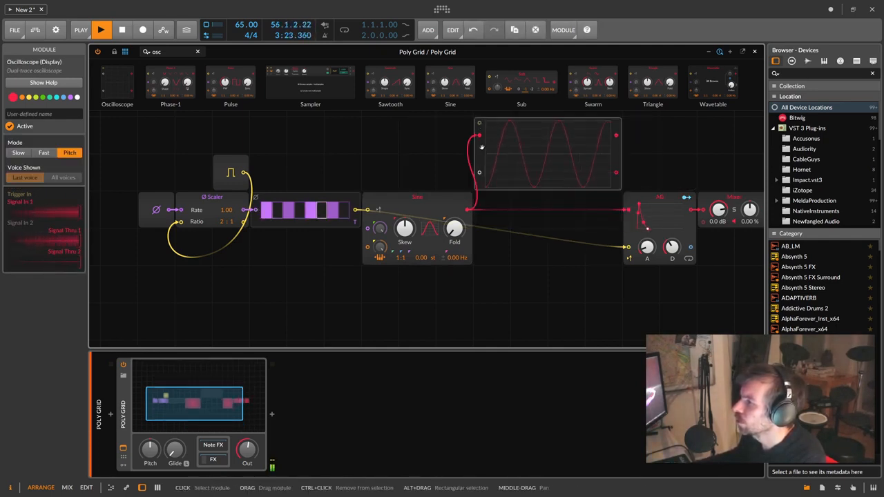
# - Add a Ø Scaler below the Sine module, fed by the Sine output
pyautogui.click(169, 53)
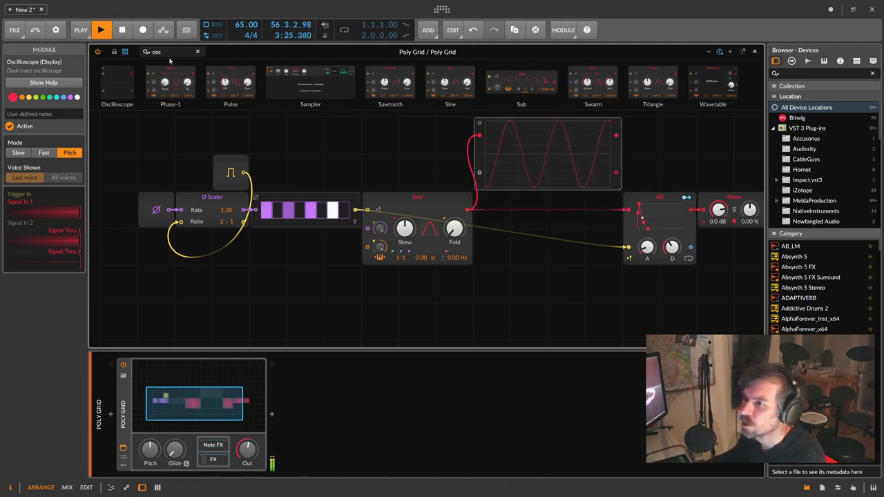
pyautogui.write('sca')
pyautogui.moveTo(178, 82); pyautogui.dragTo(511, 284)
pyautogui.moveTo(468, 213); pyautogui.dragTo(478, 285)
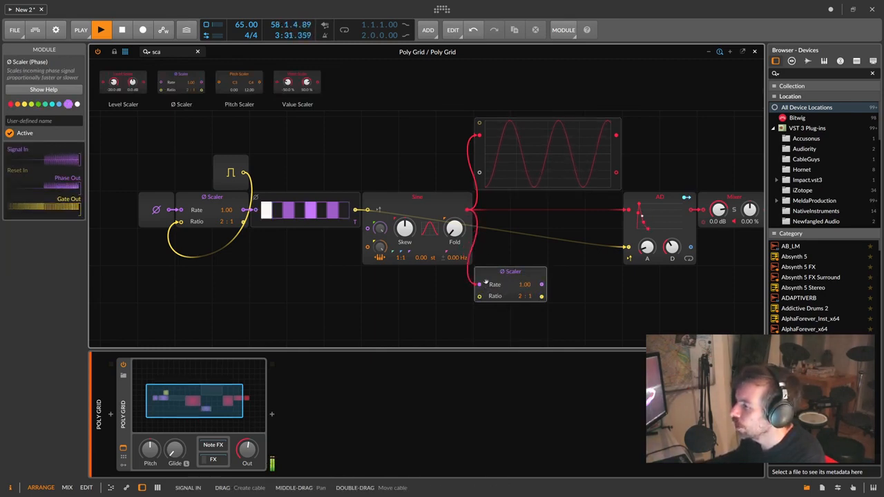
# - Show the new Scaler on the scope, insert a Uni→Bi into the AD, and set ratio 1:1
pyautogui.moveTo(543, 285); pyautogui.dragTo(479, 172)
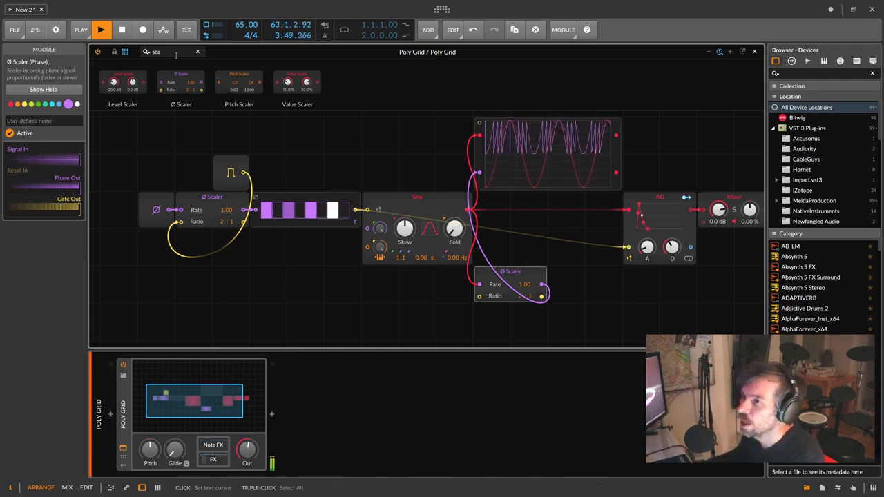
pyautogui.click(145, 53)
pyautogui.write('bi')
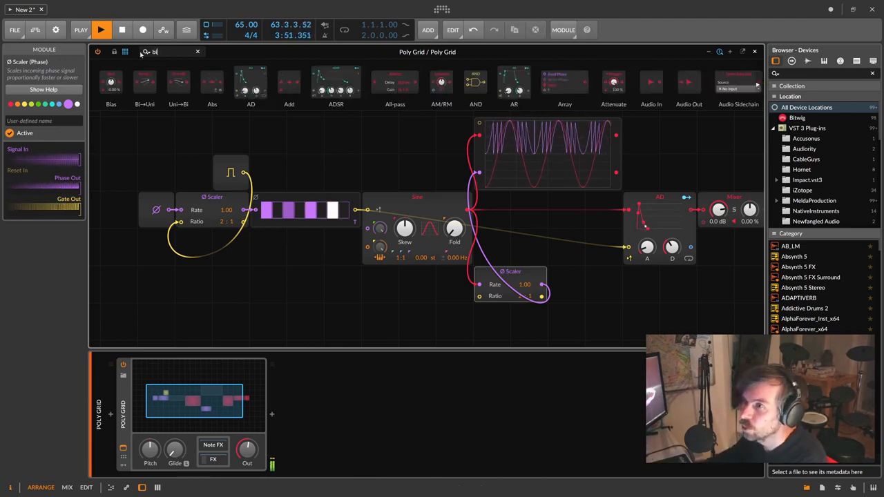
pyautogui.moveTo(543, 285); pyautogui.dragTo(545, 285)
pyautogui.click(561, 274)
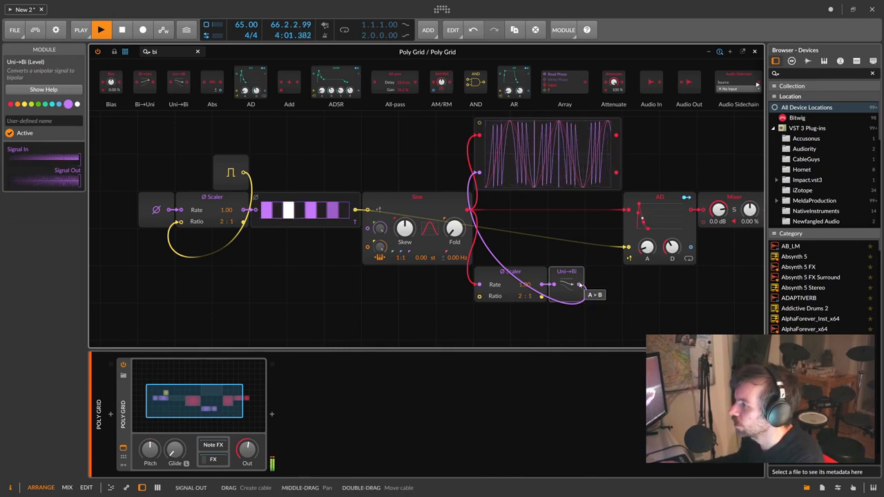
pyautogui.moveTo(579, 289); pyautogui.dragTo(626, 210)
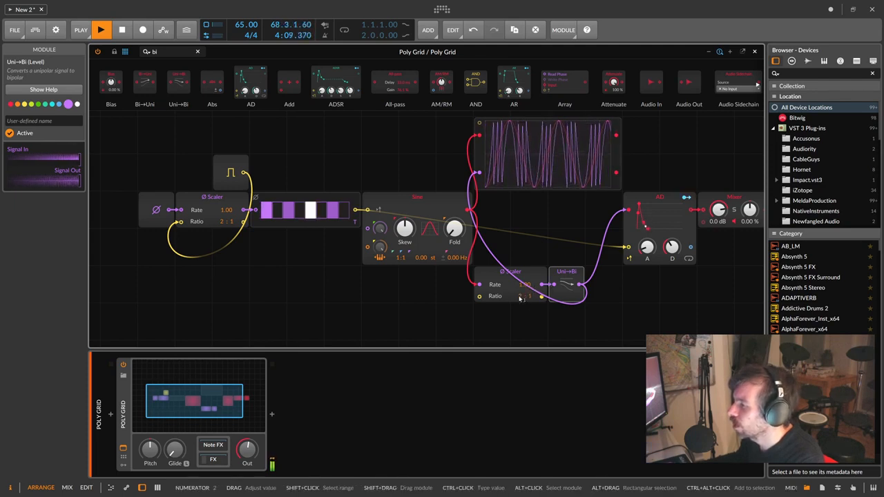
pyautogui.moveTo(520, 297)
pyautogui.mouseDown()
pyautogui.moveTo(525, 331)
pyautogui.moveTo(527, 287)
pyautogui.mouseUp()
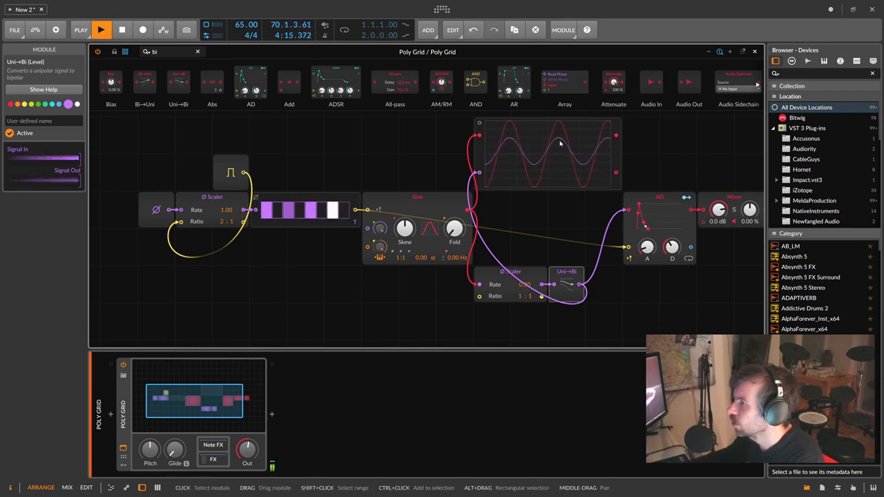
# - Fine-tune the lower Scaler rate against the scope, then move the Oscilloscope one cell right
pyautogui.moveTo(525, 285); pyautogui.dragTo(525, 281)
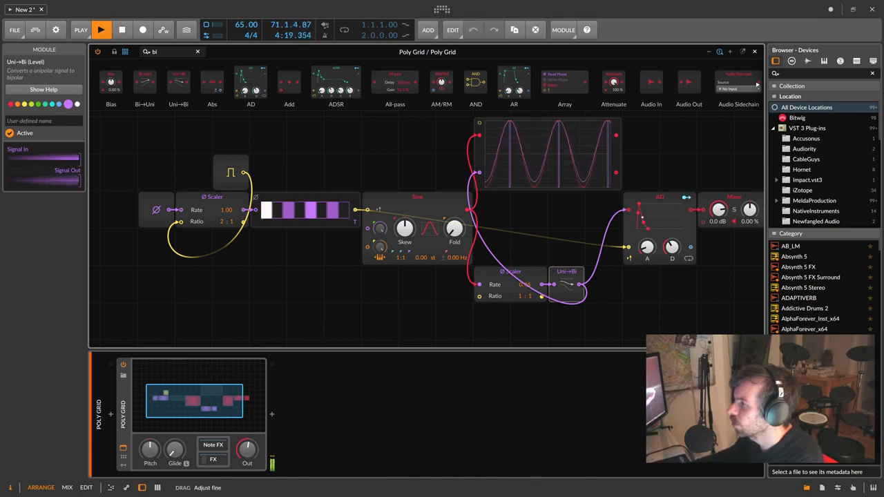
pyautogui.moveTo(526, 286); pyautogui.dragTo(528, 286)
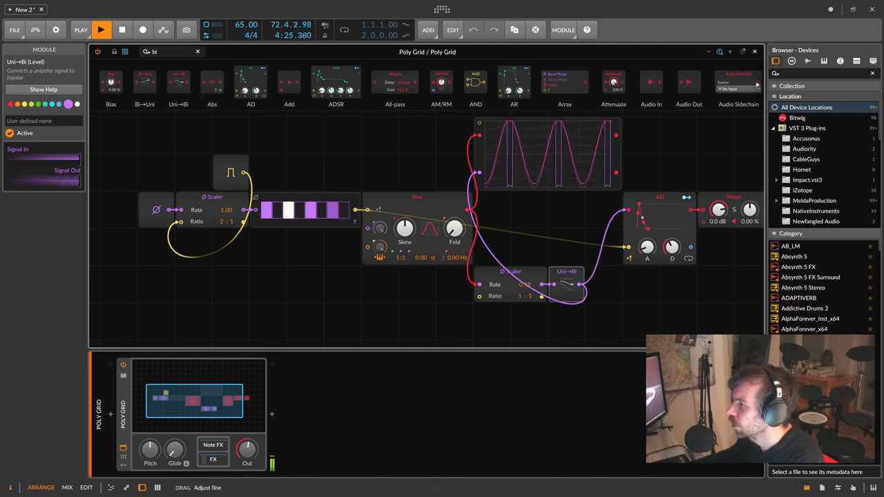
pyautogui.moveTo(528, 287); pyautogui.dragTo(528, 287)
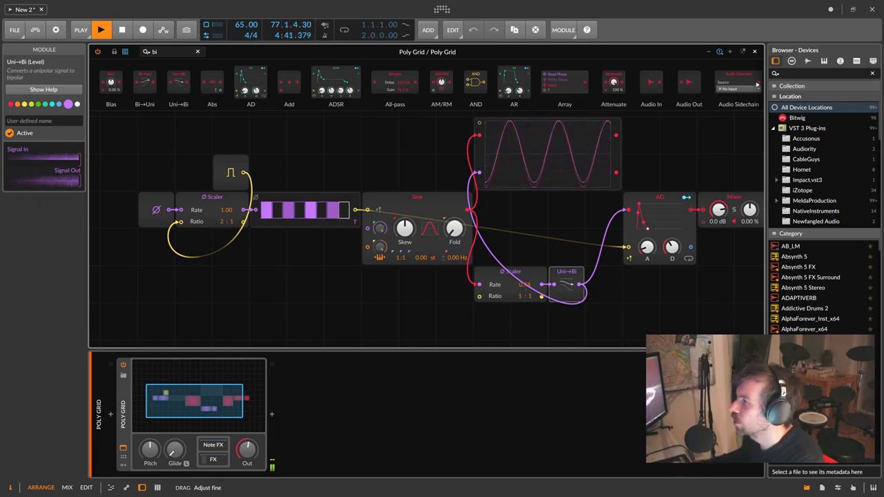
pyautogui.moveTo(525, 285); pyautogui.dragTo(525, 281)
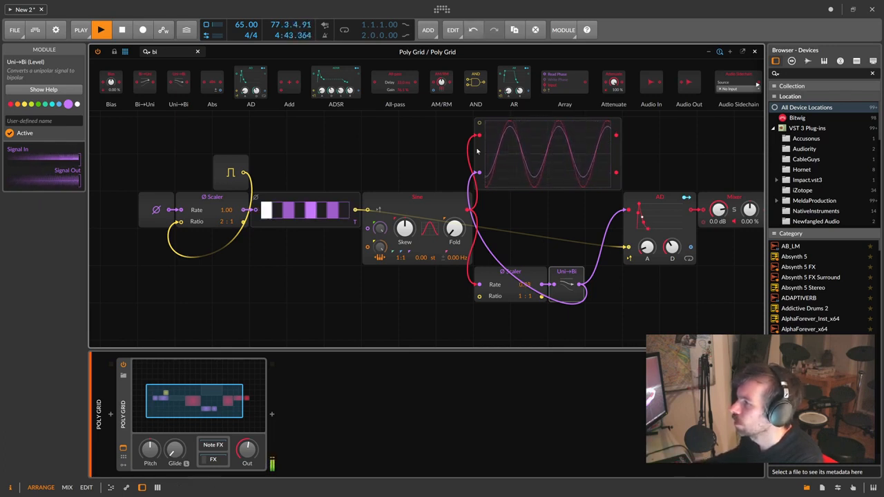
pyautogui.moveTo(534, 157); pyautogui.dragTo(572, 157)
# - Add a Wavefolder at the oscilloscope's first input and raise its drive
pyautogui.moveTo(167, 53); pyautogui.dragTo(137, 54)
pyautogui.write('wav')
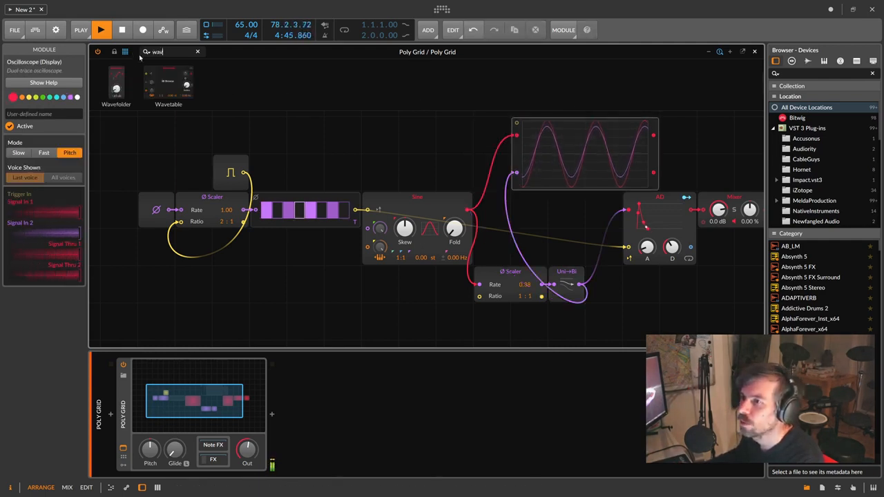
pyautogui.moveTo(116, 83); pyautogui.dragTo(515, 145)
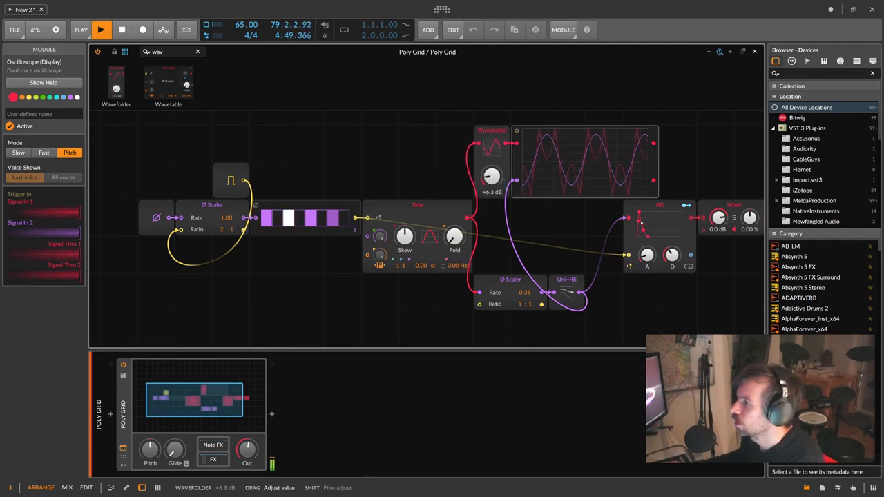
pyautogui.moveTo(491, 177); pyautogui.dragTo(491, 167)
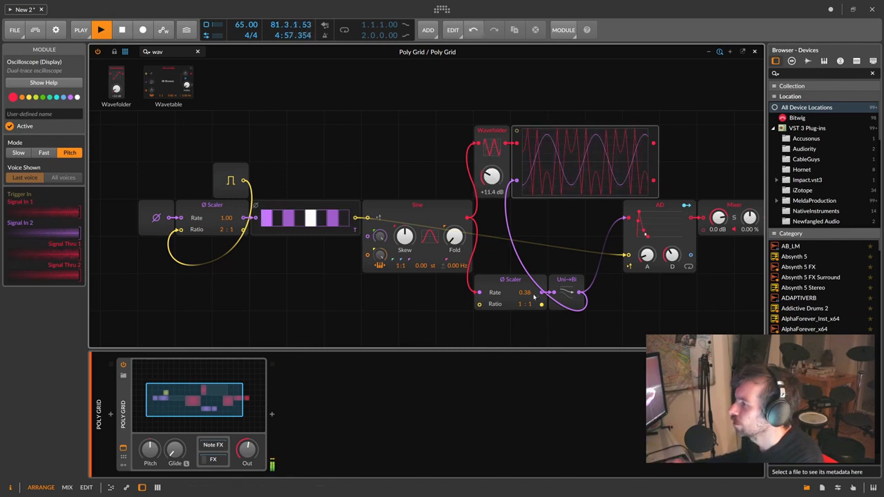
# - Tweak the lower Scaler to rate 0.85 and ratio 6:1, leaving the Wavefolder at 0.0 dB
pyautogui.moveTo(525, 295)
pyautogui.mouseDown()
pyautogui.moveTo(525, 276)
pyautogui.moveTo(525, 290)
pyautogui.mouseUp()
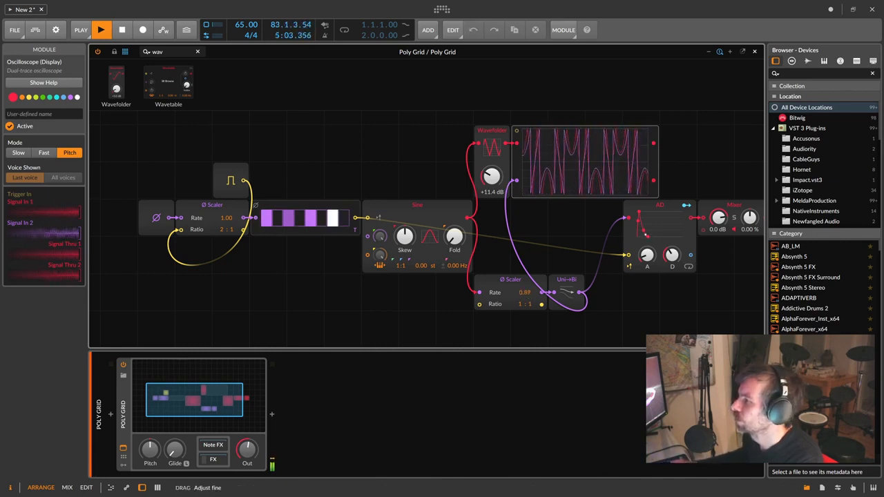
pyautogui.moveTo(525, 293); pyautogui.dragTo(525, 293)
pyautogui.moveTo(492, 177)
pyautogui.mouseDown()
pyautogui.moveTo(492, 167)
pyautogui.moveTo(492, 182)
pyautogui.mouseUp()
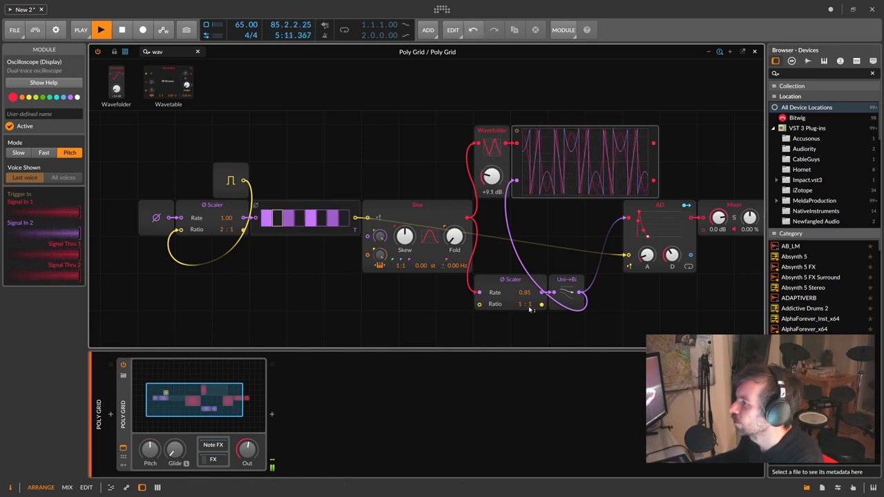
pyautogui.moveTo(521, 304)
pyautogui.mouseDown()
pyautogui.moveTo(522, 272)
pyautogui.moveTo(521, 291)
pyautogui.mouseUp()
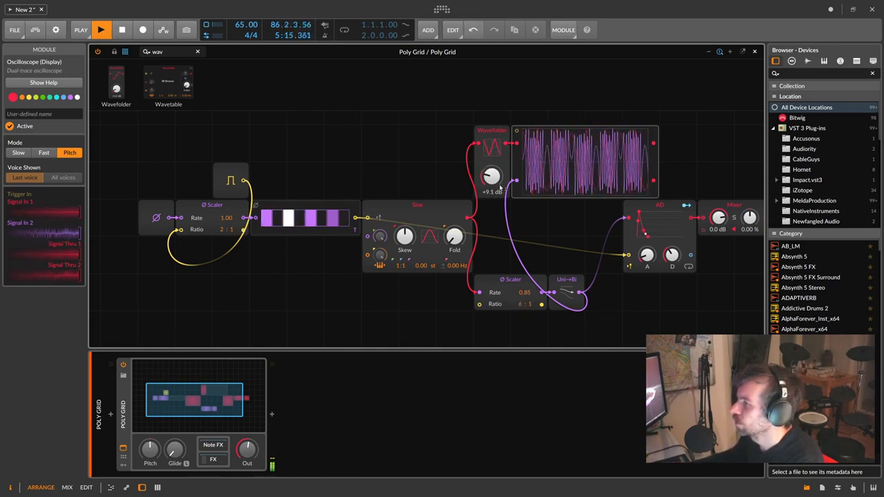
pyautogui.moveTo(492, 177); pyautogui.dragTo(492, 197)
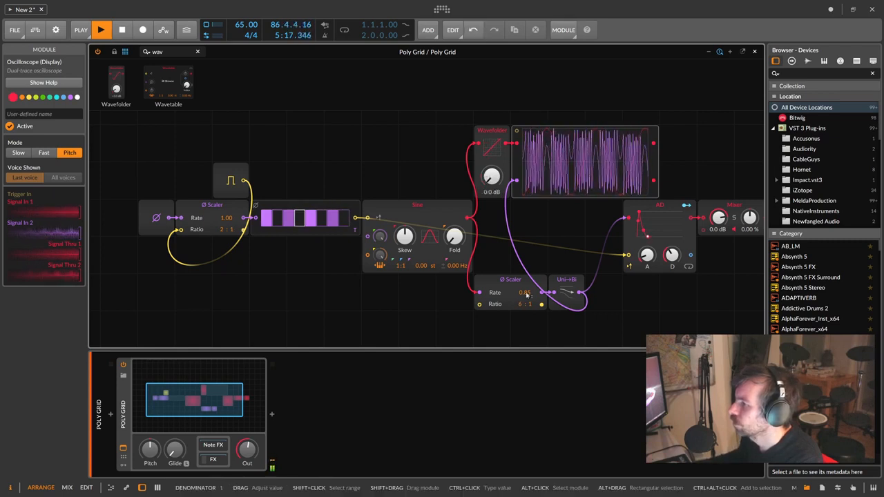
pyautogui.moveTo(525, 293); pyautogui.dragTo(526, 300)
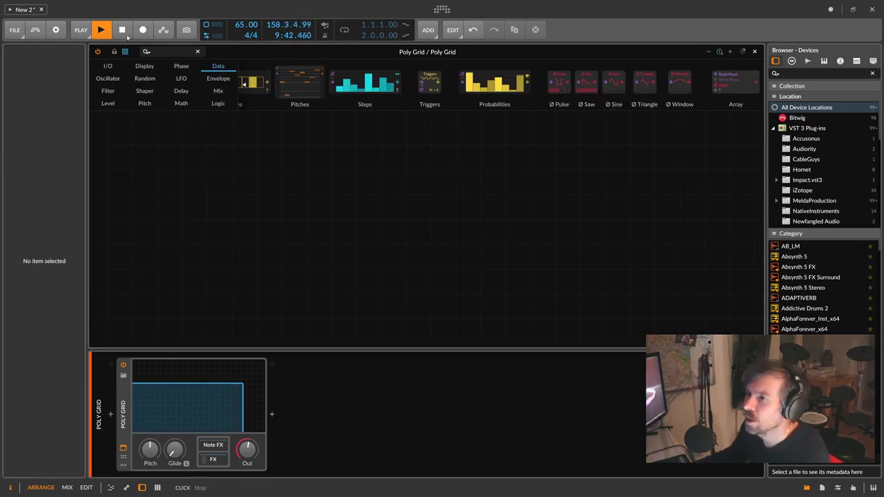
# - Stop playback, set the tempo to 120 BPM, and place a Phase-In module on the empty grid
pyautogui.click(123, 32)
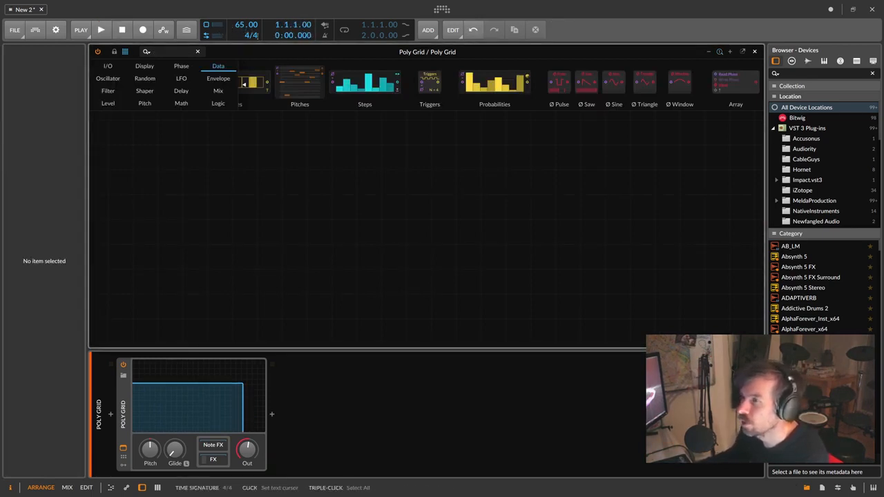
pyautogui.moveTo(247, 25); pyautogui.dragTo(247, 26)
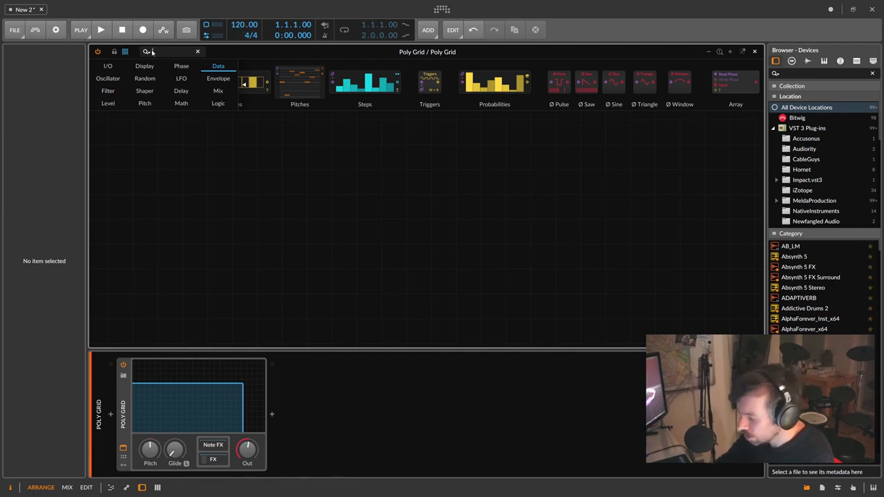
pyautogui.write('phase')
pyautogui.moveTo(228, 83); pyautogui.dragTo(270, 207)
# - Place a Ø Scaler after Phase In and set its ratio to 60:1
pyautogui.hotkey('ctrl', 'a')
pyautogui.write('sca')
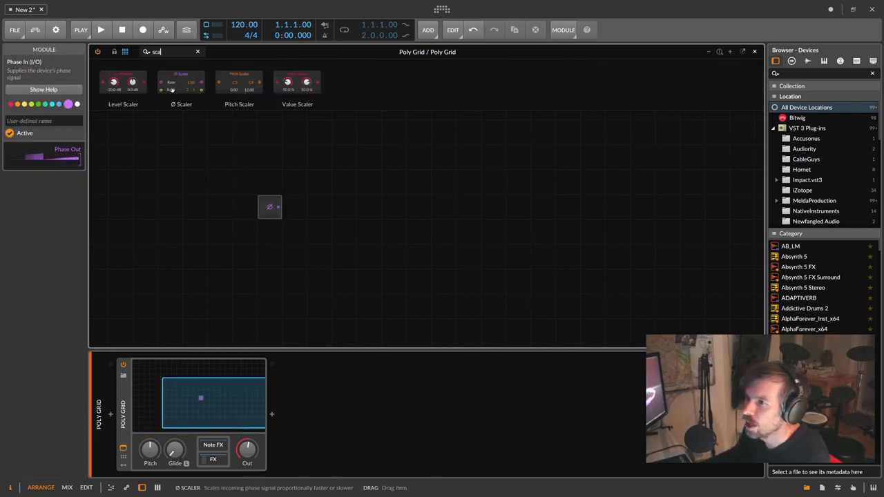
pyautogui.moveTo(181, 83); pyautogui.dragTo(294, 211)
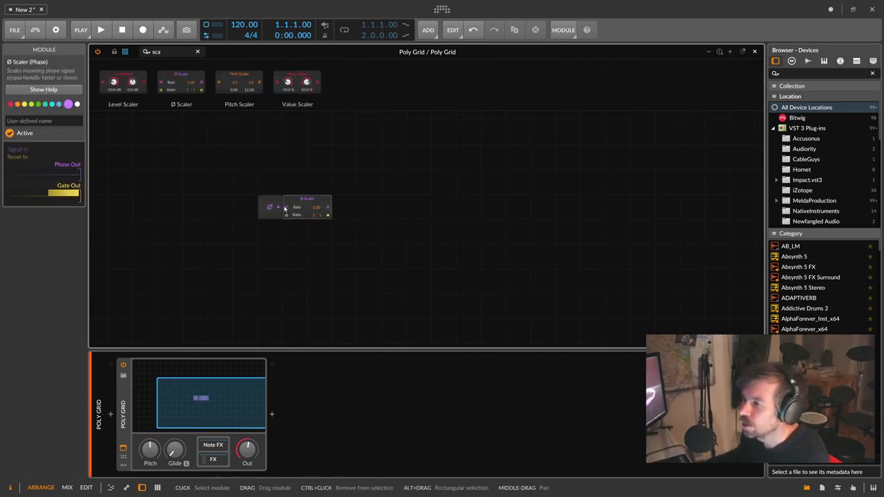
pyautogui.click(270, 208)
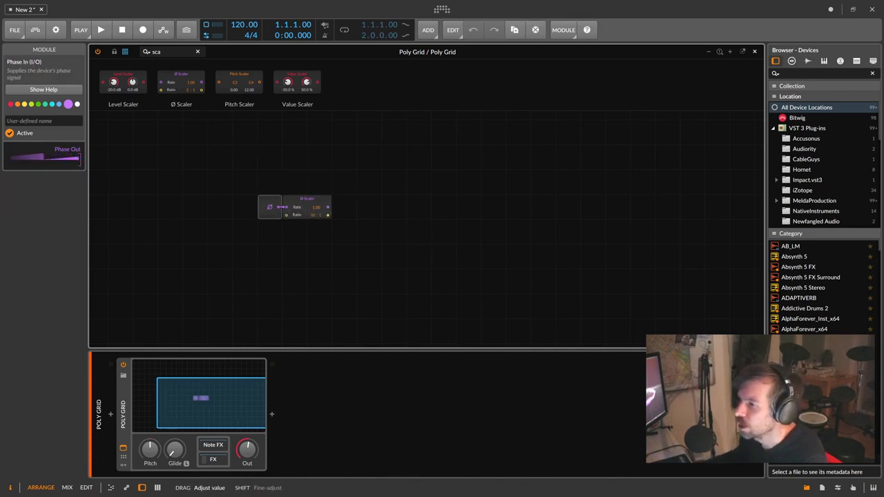
pyautogui.moveTo(315, 215); pyautogui.dragTo(315, 216)
pyautogui.click(312, 199)
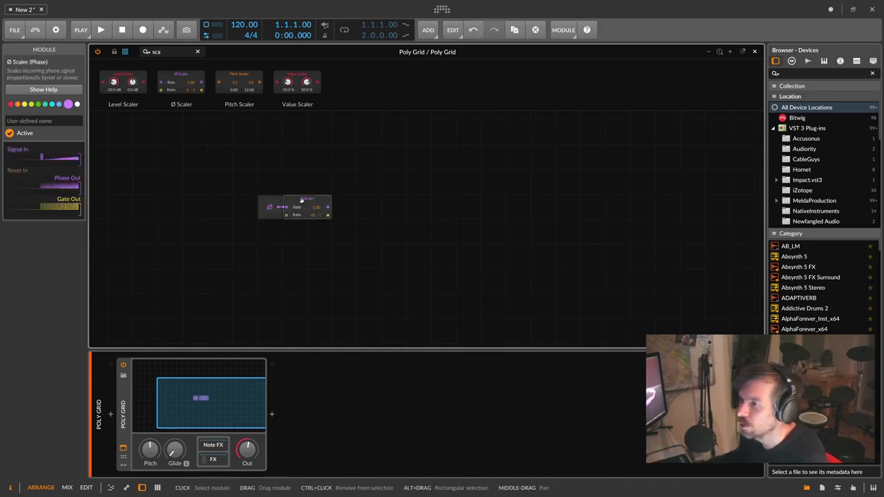
# - Add a Ø Saw after the Scaler output
pyautogui.click(184, 55)
pyautogui.write('loo')
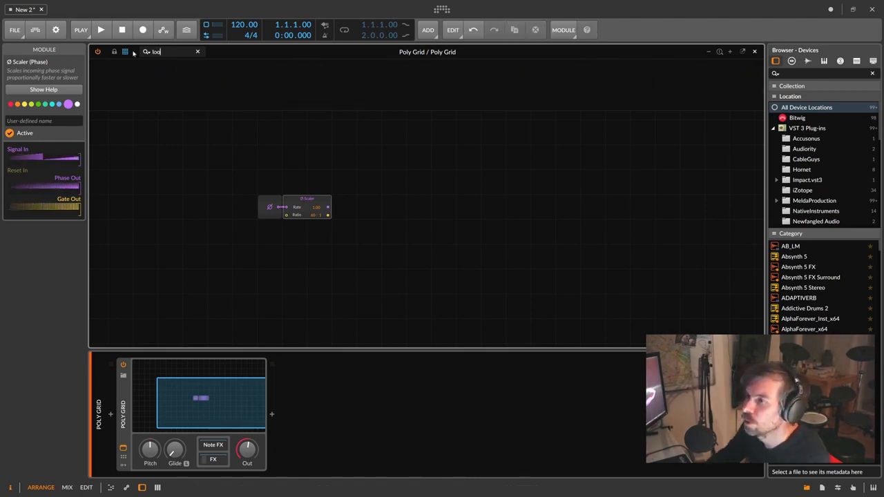
pyautogui.press('BackSpace')
pyautogui.press('BackSpace')
pyautogui.press('BackSpace')
pyautogui.write('saw')
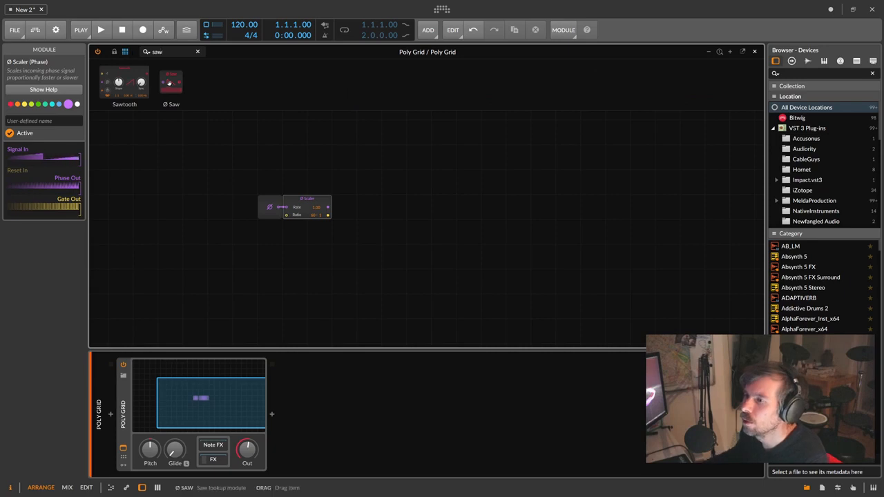
pyautogui.moveTo(169, 82); pyautogui.dragTo(350, 211)
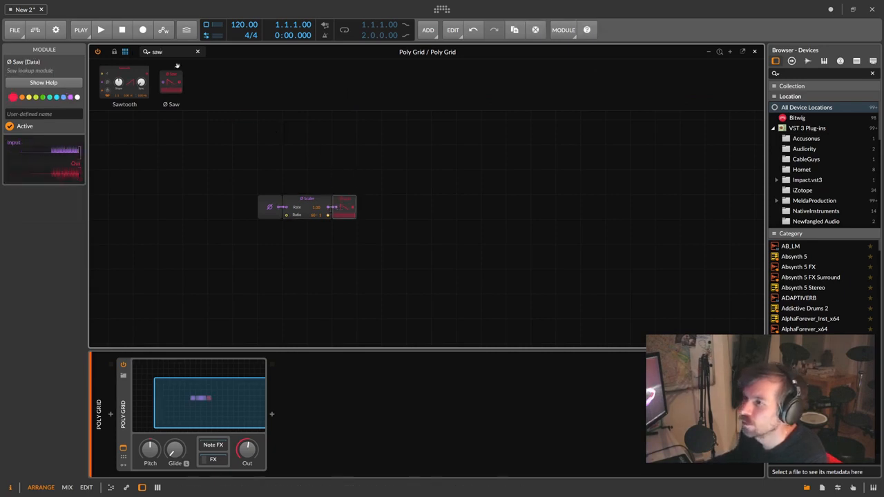
pyautogui.press('a')
# - Add an AD envelope after the Saw and an Audio Out after the AD
pyautogui.click(148, 54)
pyautogui.write('ads')
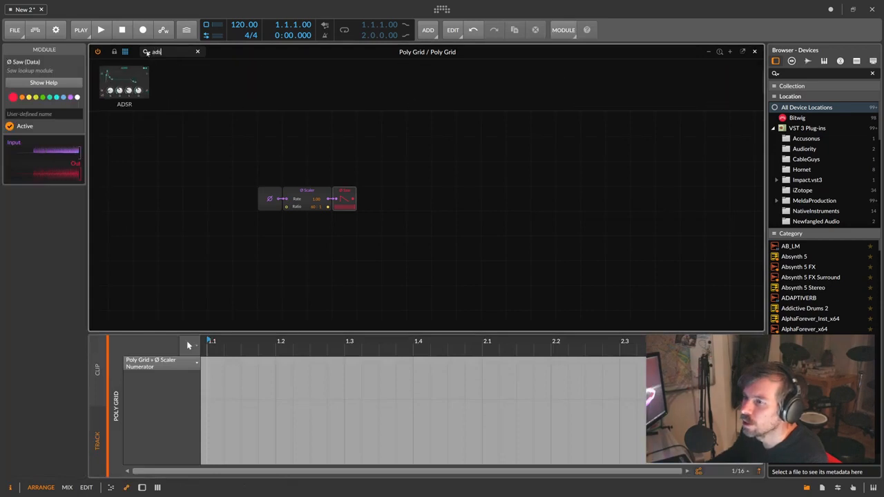
pyautogui.press('BackSpace')
pyautogui.moveTo(116, 82); pyautogui.dragTo(354, 201)
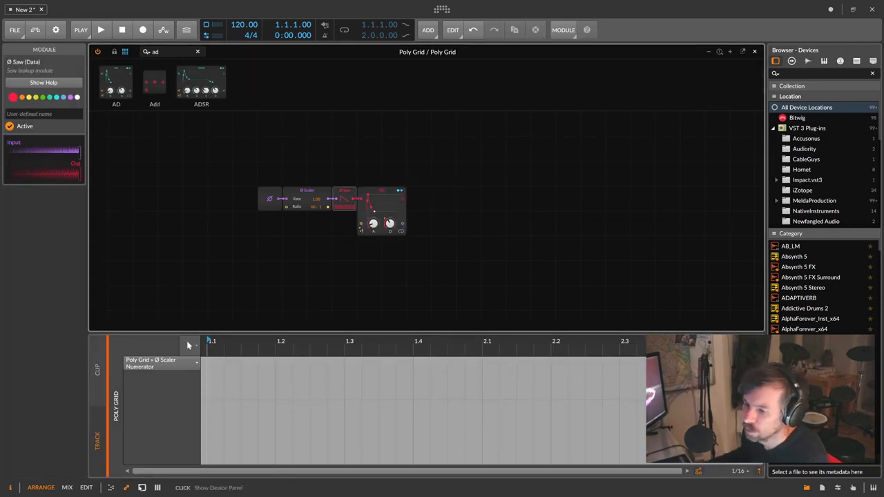
pyautogui.click(142, 488)
pyautogui.click(145, 51)
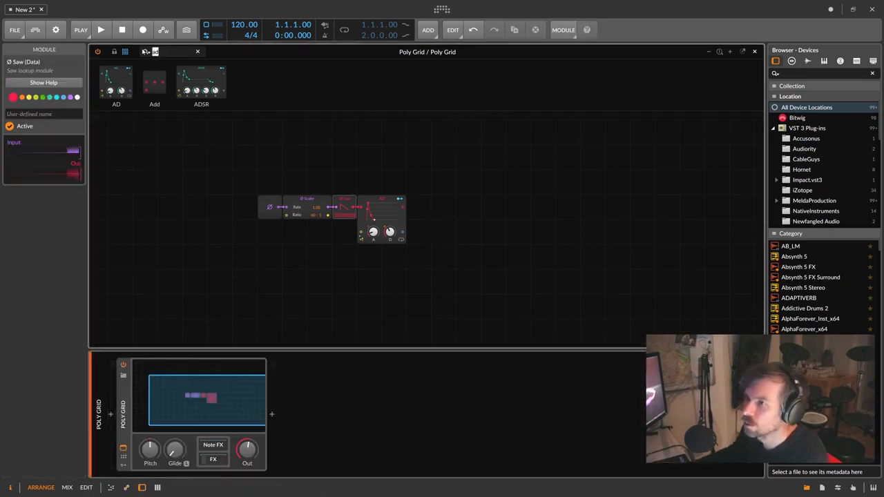
pyautogui.write('out')
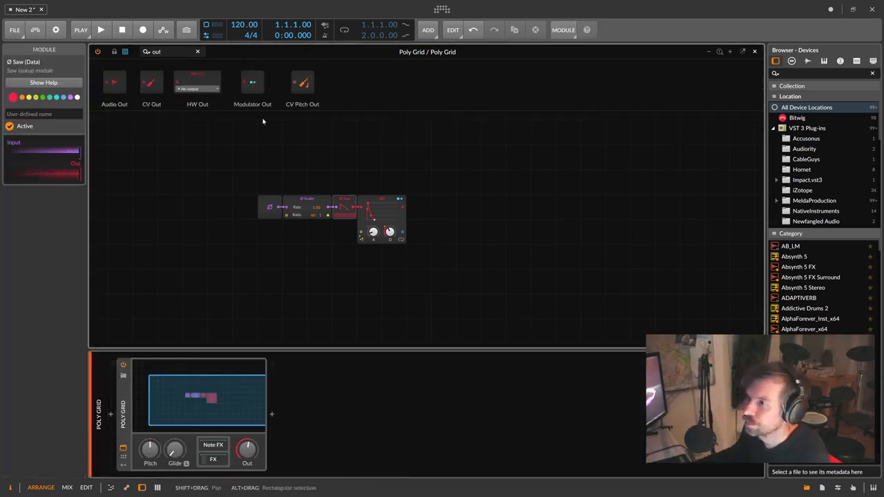
pyautogui.moveTo(116, 83); pyautogui.dragTo(409, 209)
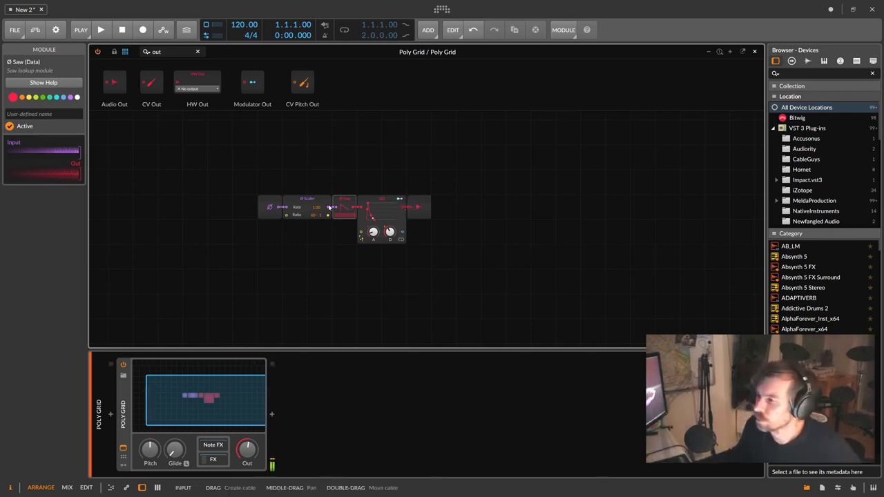
# - Set the Scaler's Rate to 16.00 and inspect the AD envelope
pyautogui.moveTo(313, 217); pyautogui.dragTo(314, 217)
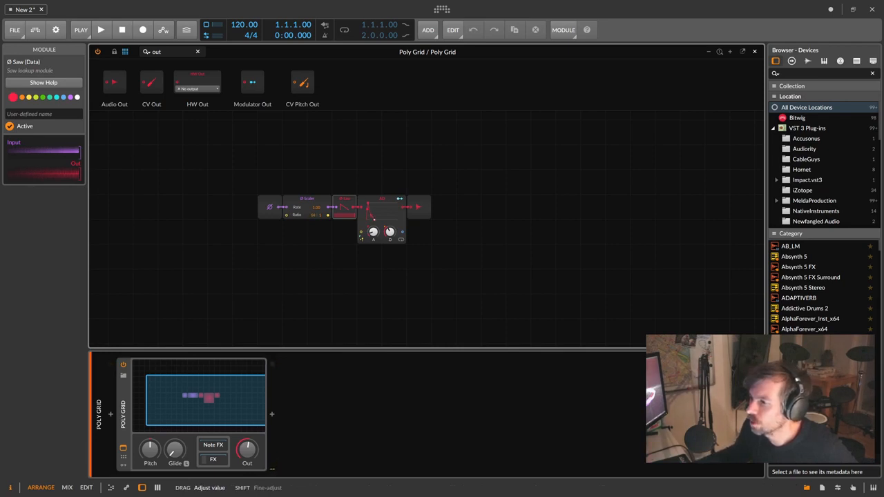
pyautogui.moveTo(315, 208); pyautogui.dragTo(314, 190)
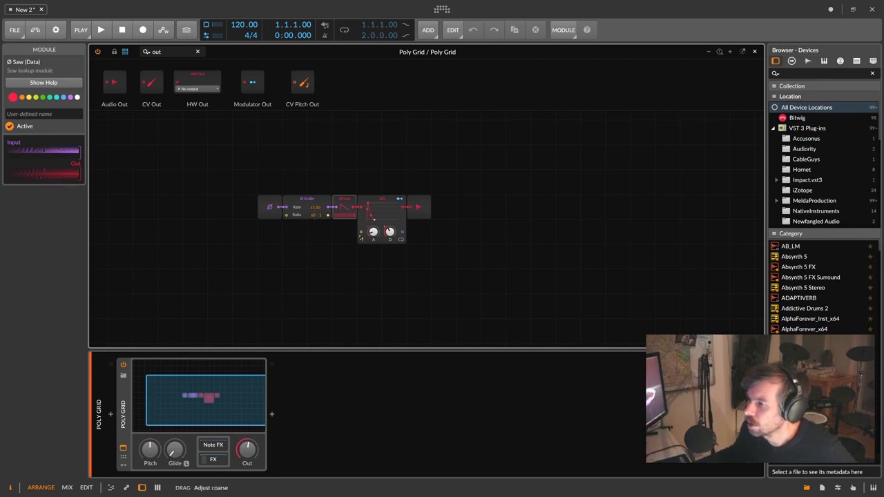
pyautogui.moveTo(314, 190); pyautogui.dragTo(315, 212)
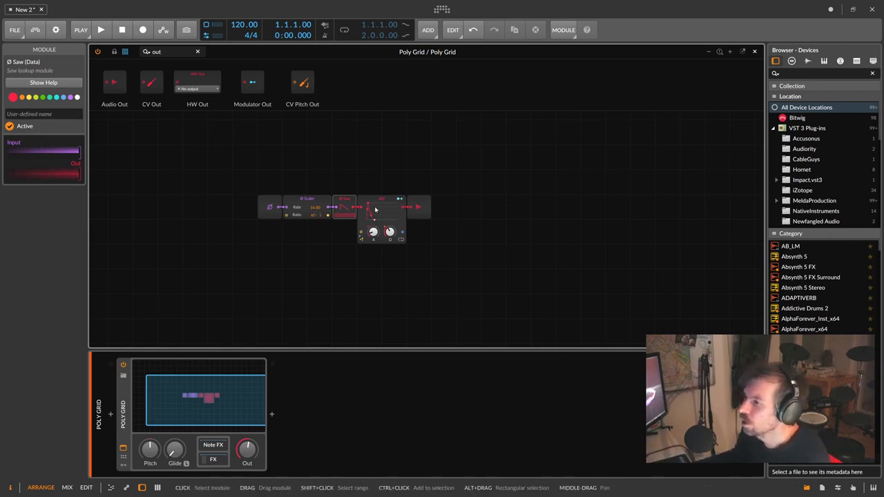
pyautogui.click(378, 206)
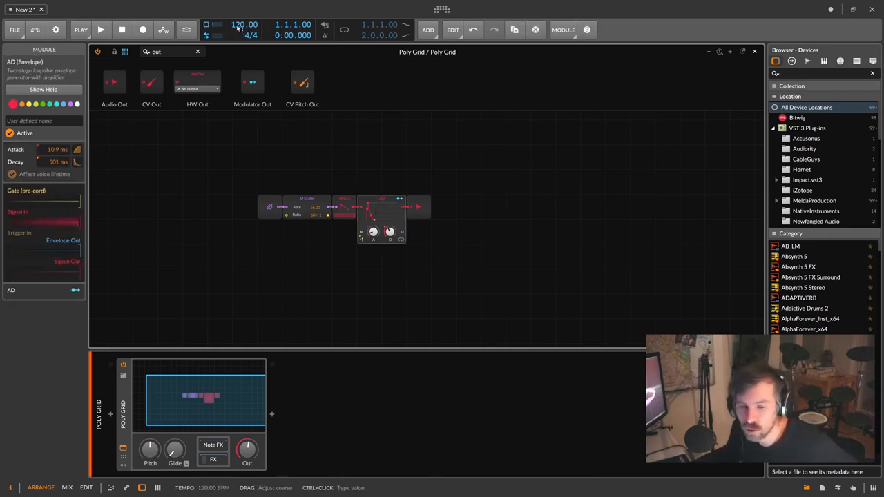
# - Lower the project tempo to 94 BPM and select the Ø Scaler
pyautogui.moveTo(237, 27); pyautogui.dragTo(237, 64)
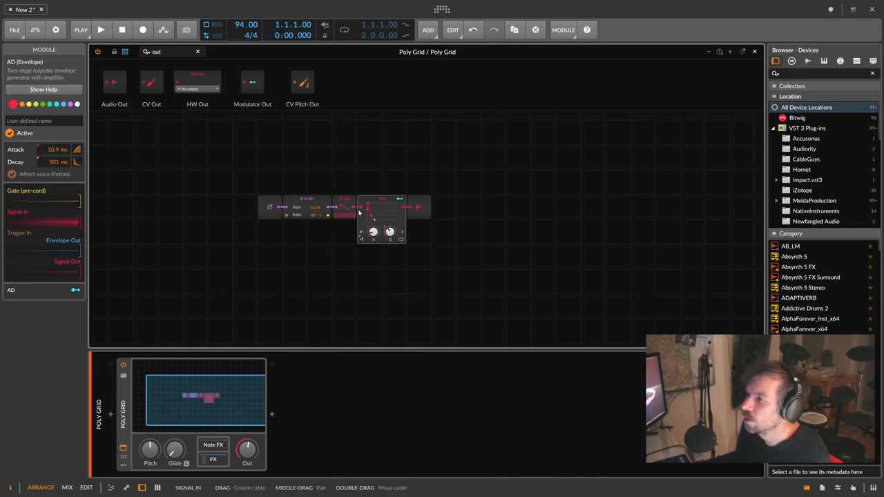
pyautogui.click(308, 202)
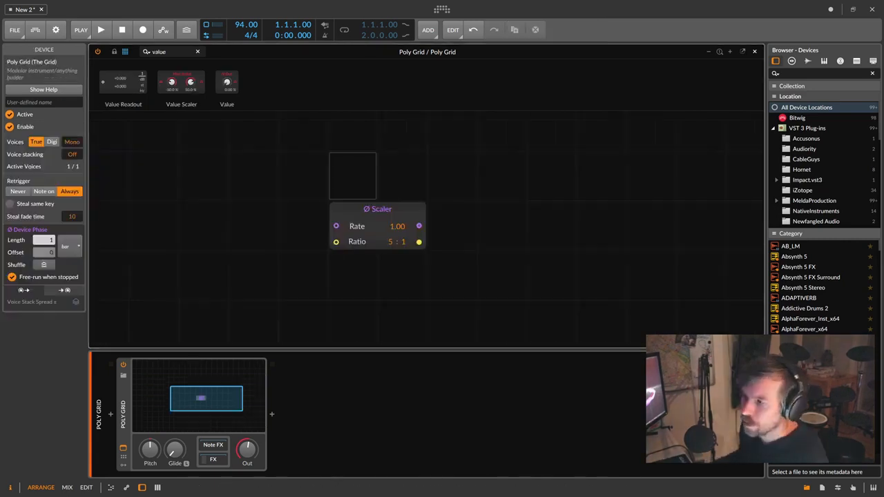
# - Place a Gain - Vol module right of the Ø Scaler and duplicate it twice alongside
pyautogui.click(368, 209)
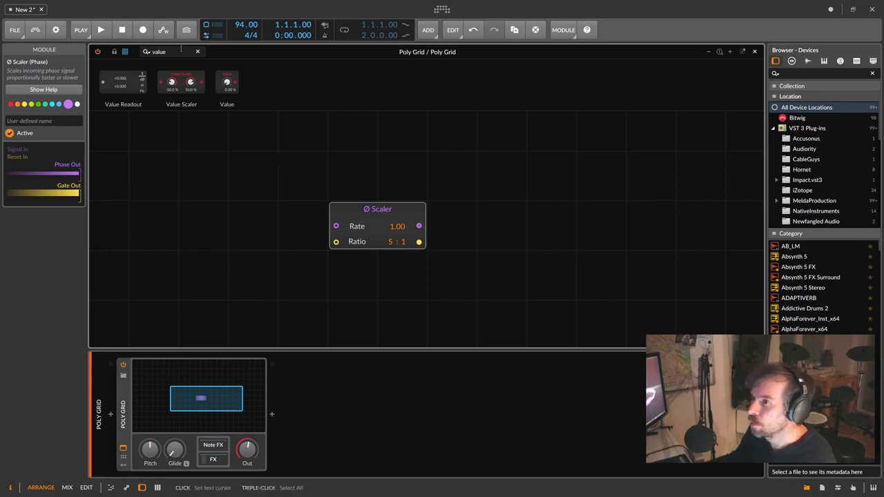
pyautogui.click(125, 52)
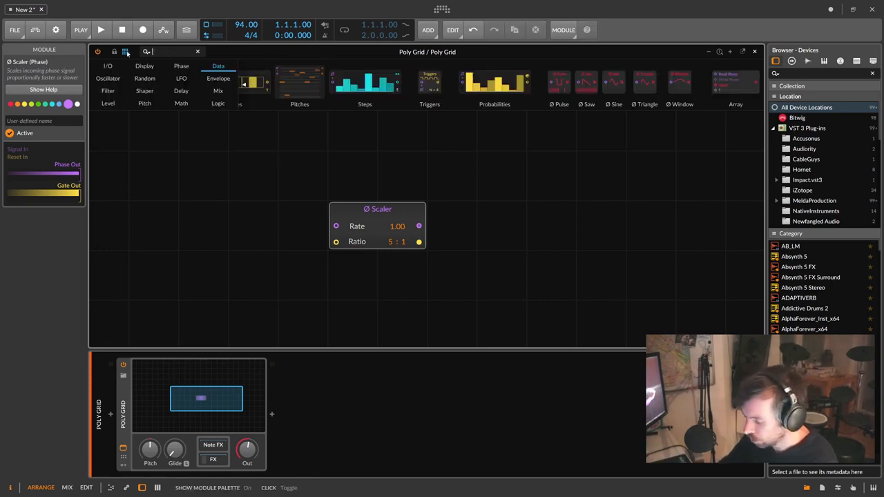
pyautogui.write('val')
pyautogui.click(126, 52)
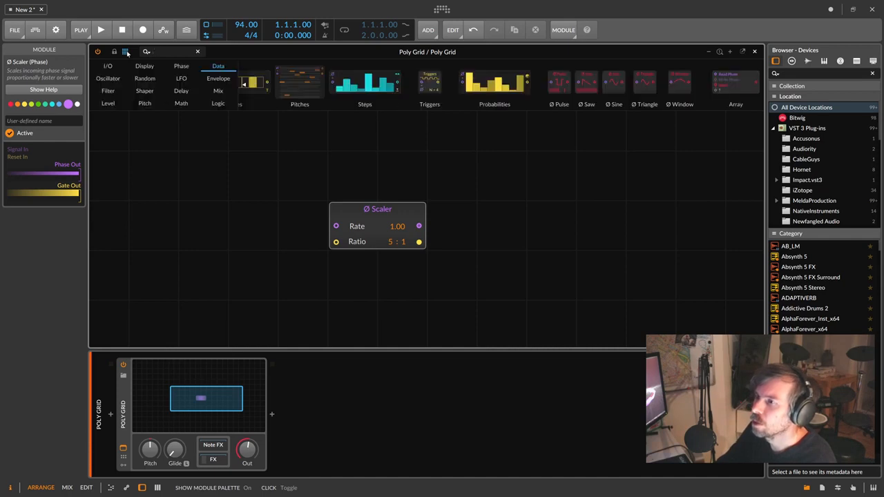
pyautogui.write('vol')
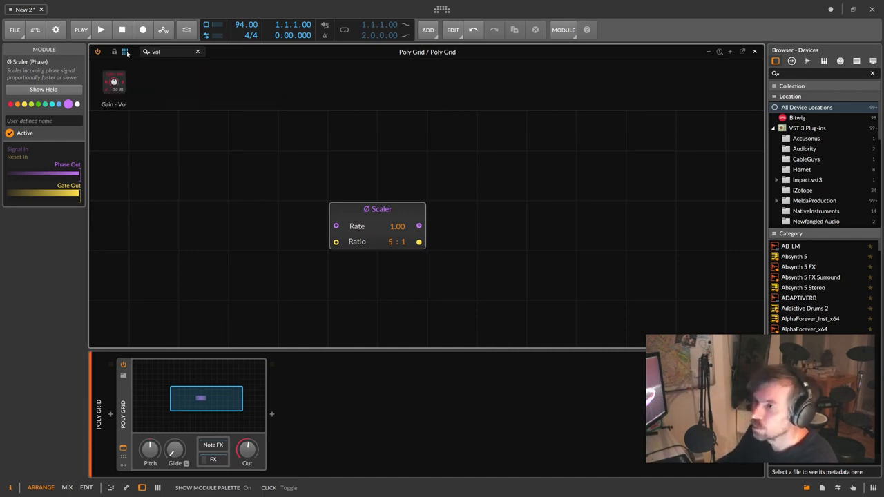
pyautogui.moveTo(116, 83); pyautogui.dragTo(560, 217)
pyautogui.moveTo(561, 214); pyautogui.dragTo(608, 218)
pyautogui.moveTo(611, 215); pyautogui.dragTo(655, 222)
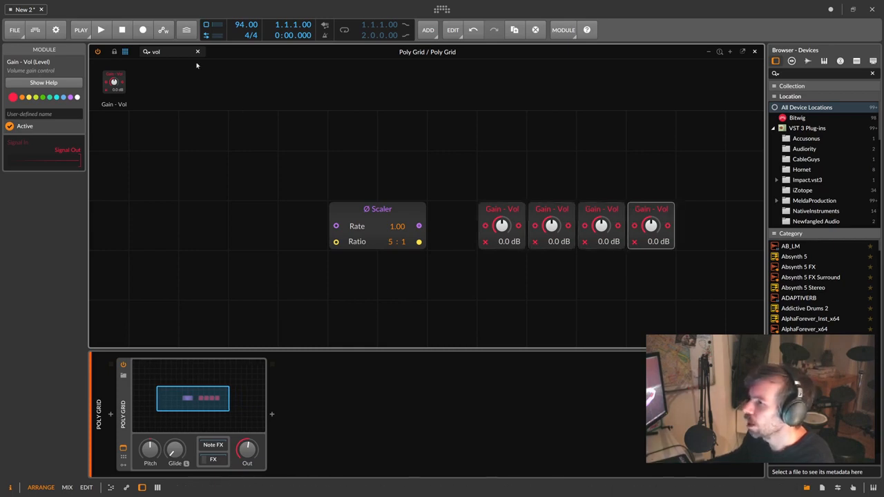
# - Search 'val' and drop a Value module left of the Ø Scaler
pyautogui.moveTo(179, 53); pyautogui.dragTo(107, 50)
pyautogui.write('value')
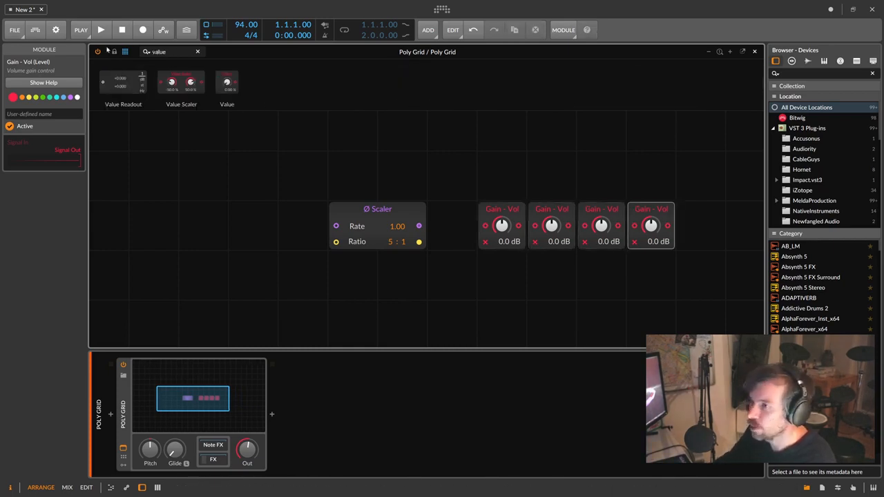
pyautogui.moveTo(226, 81); pyautogui.dragTo(253, 226)
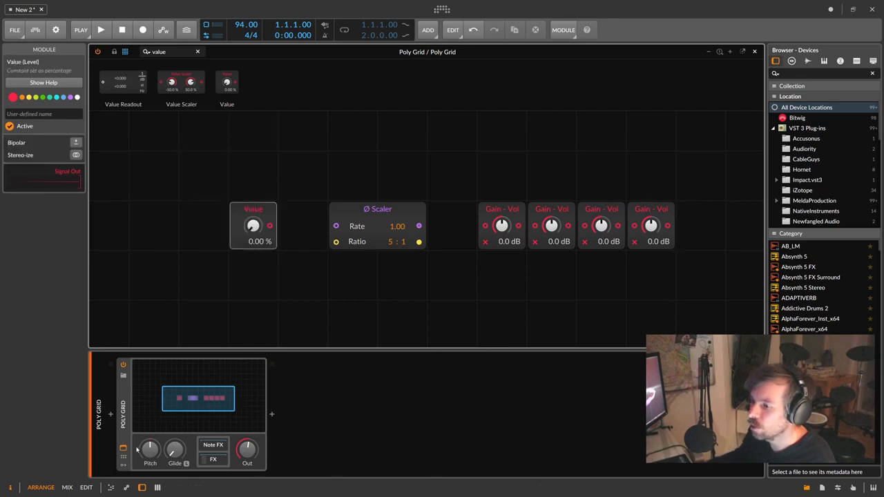
# - Add a Macro modulator to the Poly Grid and map it to the Value module
pyautogui.click(124, 457)
pyautogui.click(124, 465)
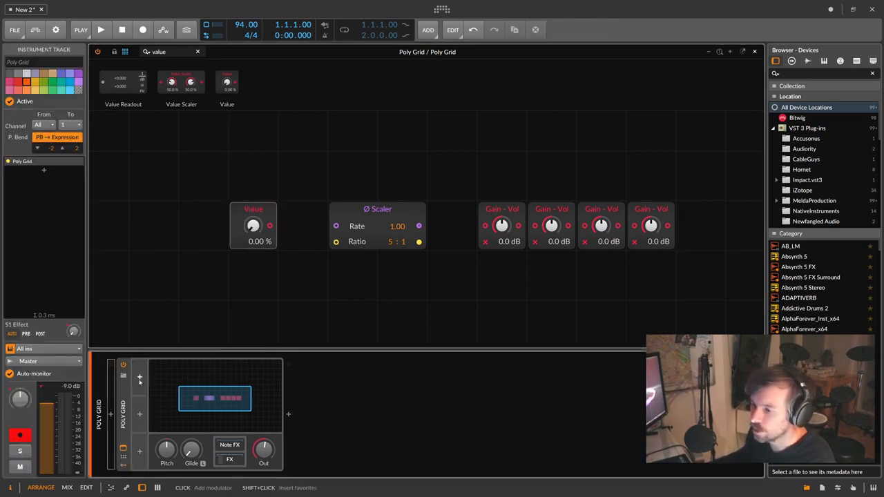
pyautogui.click(139, 380)
pyautogui.write('mac')
pyautogui.press('Return')
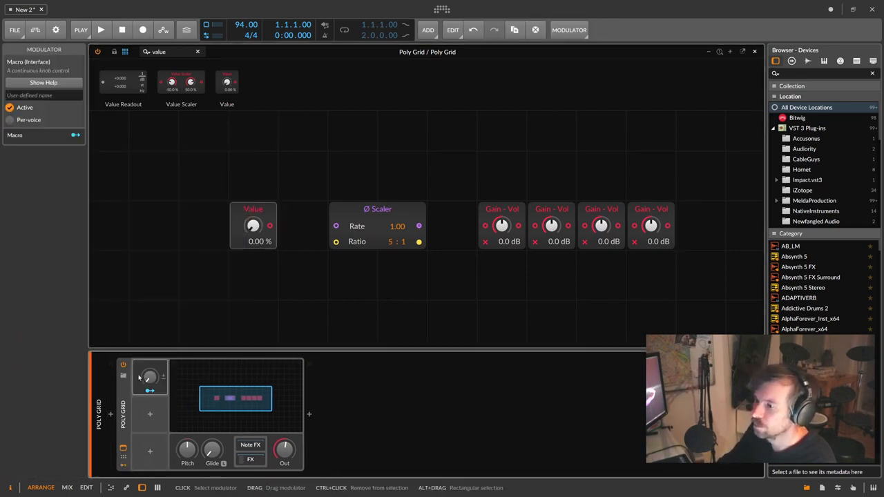
pyautogui.click(150, 391)
pyautogui.moveTo(252, 226); pyautogui.dragTo(253, 156)
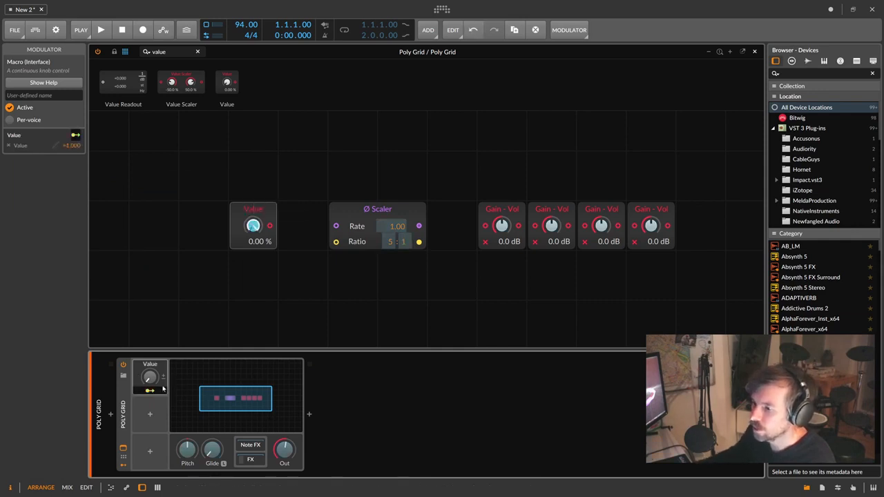
pyautogui.click(161, 390)
pyautogui.moveTo(150, 378)
pyautogui.mouseDown()
pyautogui.moveTo(150, 355)
pyautogui.moveTo(150, 384)
pyautogui.mouseUp()
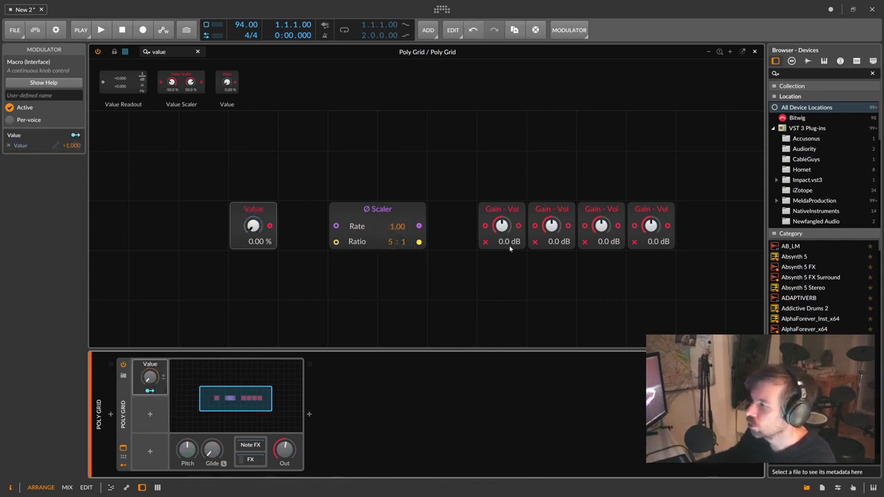
# - Stack the four Gain - Vol modules into a single column
pyautogui.moveTo(561, 212); pyautogui.dragTo(511, 262)
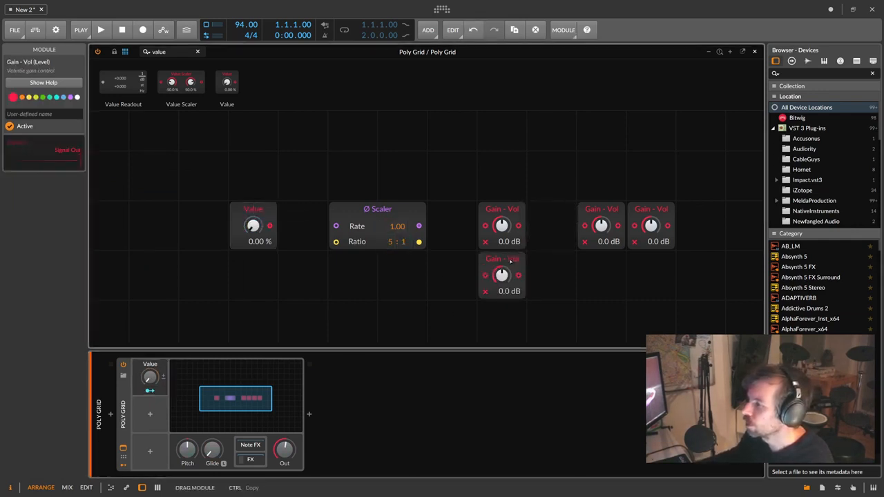
pyautogui.moveTo(605, 212); pyautogui.dragTo(505, 162)
pyautogui.moveTo(654, 213); pyautogui.dragTo(505, 312)
pyautogui.scroll(-1, 403, 256)
pyautogui.scroll(1, 428, 264)
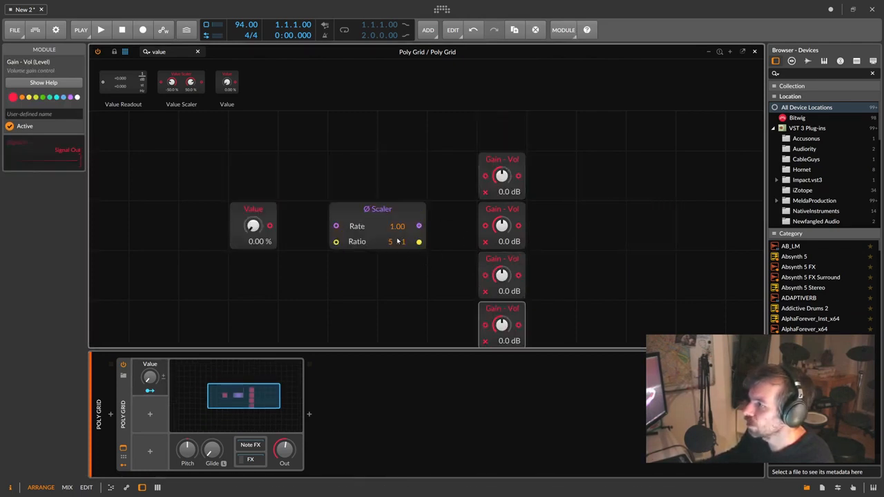
# - Cable Value into the Ø Scaler's Rate at 1 : 1 and attach a Modulator Out to its output
pyautogui.click(384, 209)
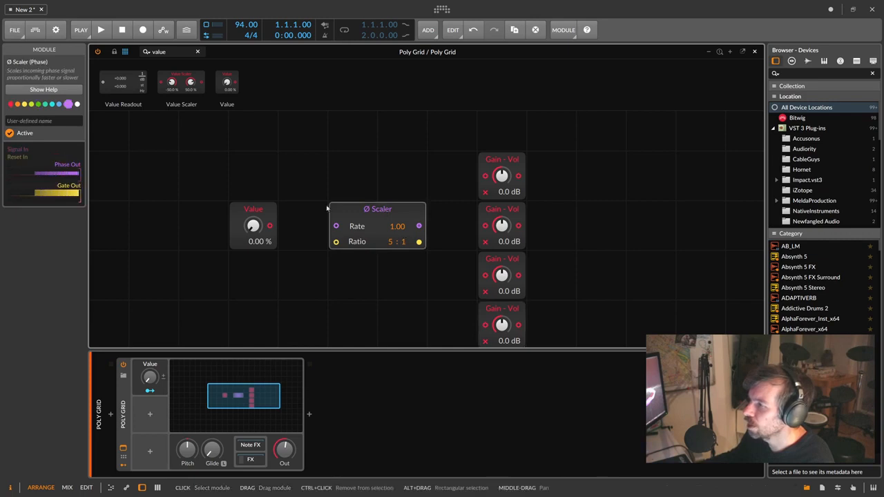
pyautogui.moveTo(270, 226); pyautogui.dragTo(289, 213)
pyautogui.moveTo(341, 241); pyautogui.dragTo(342, 255)
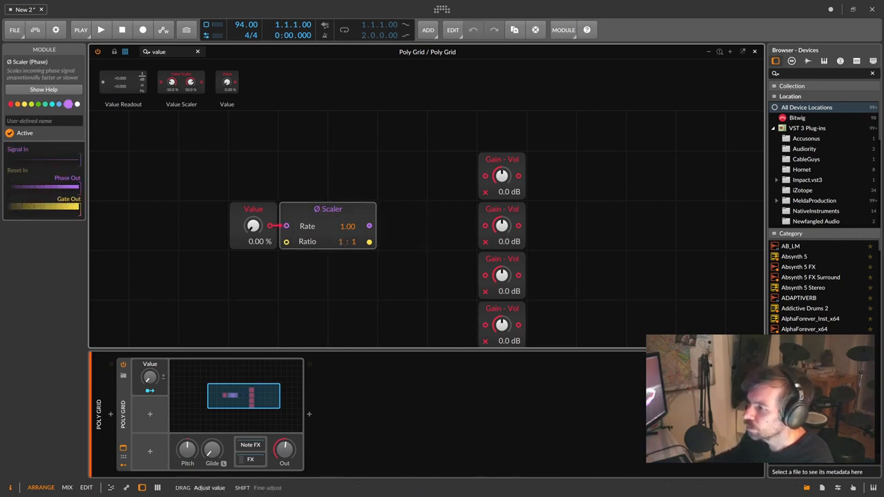
pyautogui.moveTo(336, 209); pyautogui.dragTo(335, 159)
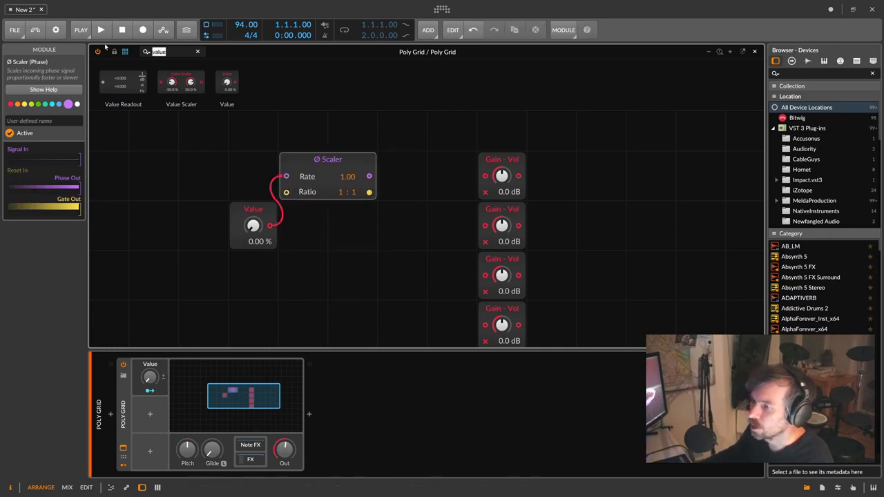
pyautogui.write('mod')
pyautogui.moveTo(174, 95); pyautogui.dragTo(370, 177)
pyautogui.keyDown('ctrl'); pyautogui.click(388, 194); pyautogui.keyUp('ctrl')
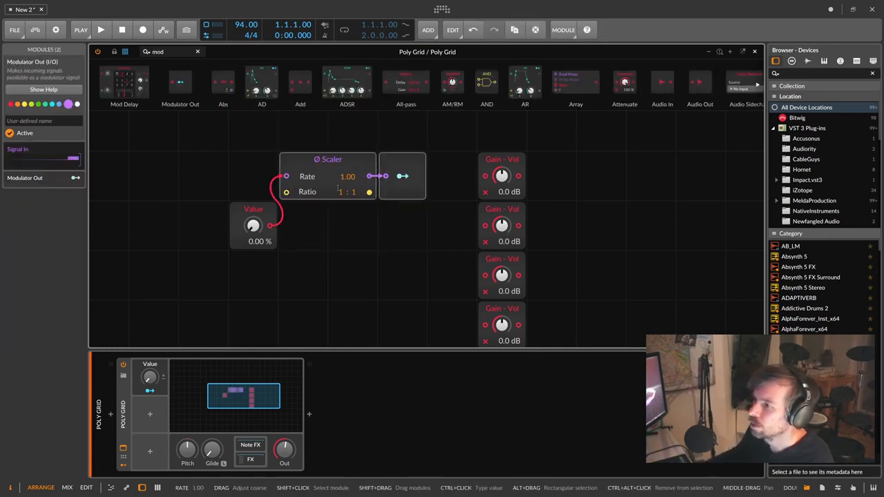
# - Paste three copies of the Scaler and Modulator Out pair below and cable Value into their Rates
pyautogui.hotkey('ctrl', 'c')
pyautogui.click(323, 247)
pyautogui.hotkey('ctrl', 'v')
pyautogui.click(318, 271)
pyautogui.hotkey('ctrl', 'v')
pyautogui.click(313, 308)
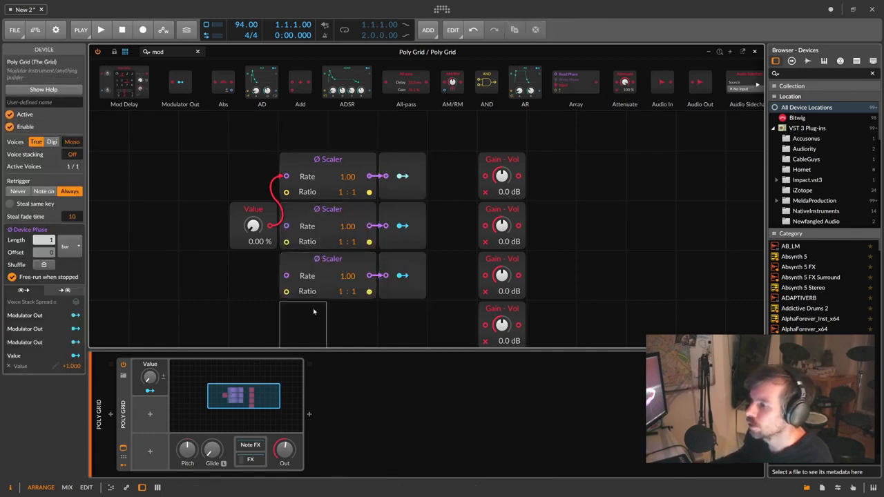
pyautogui.hotkey('ctrl', 'v')
pyautogui.moveTo(265, 394); pyautogui.dragTo(263, 398)
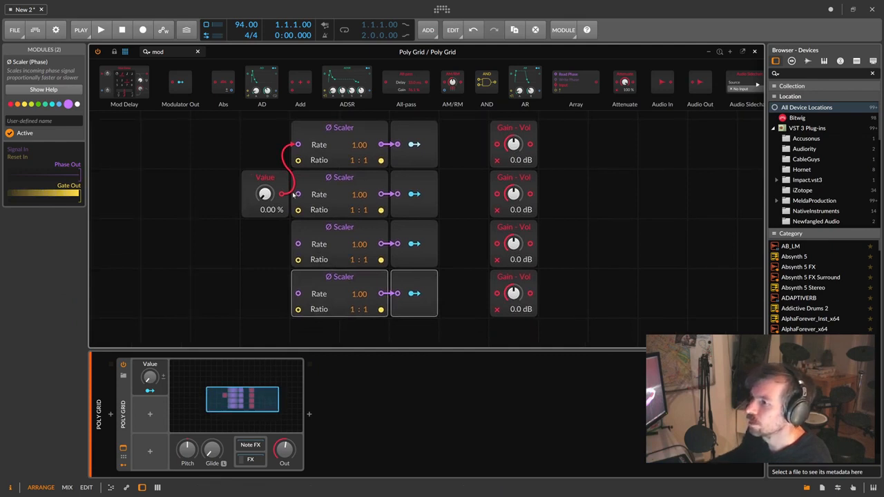
pyautogui.moveTo(283, 194); pyautogui.dragTo(298, 294)
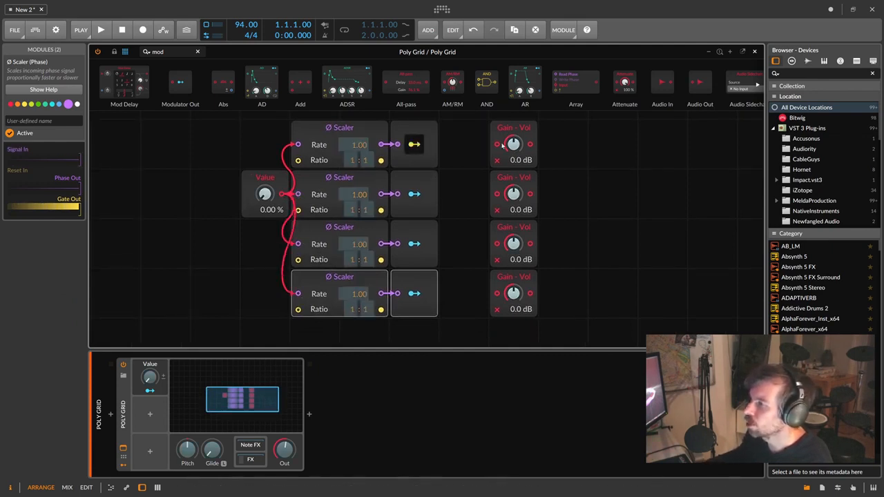
# - Route each Modulator Out's modulation onto its own Gain - Vol level
pyautogui.moveTo(513, 145); pyautogui.dragTo(514, 125)
pyautogui.click(414, 194)
pyautogui.moveTo(513, 195); pyautogui.dragTo(514, 172)
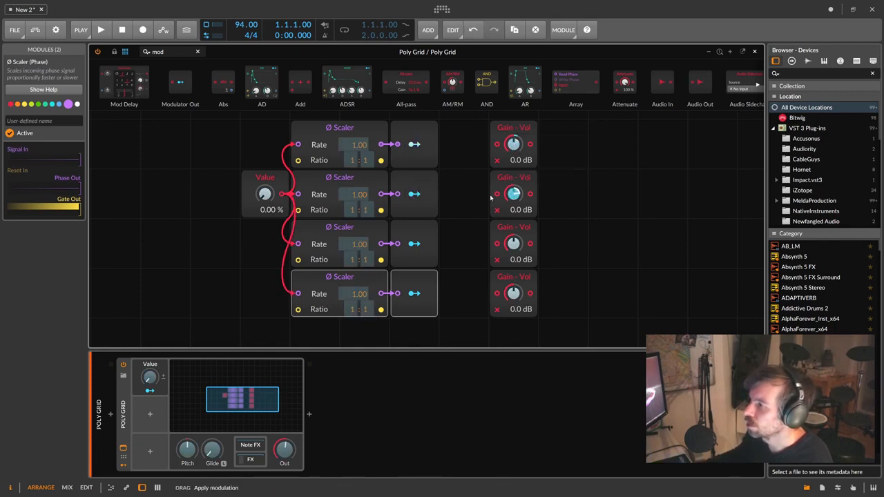
pyautogui.click(414, 244)
pyautogui.moveTo(514, 245); pyautogui.dragTo(514, 226)
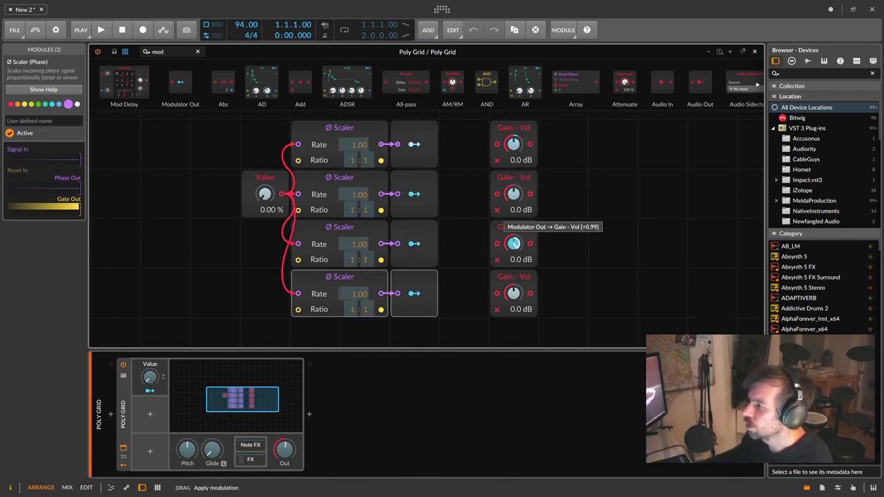
pyautogui.click(414, 293)
pyautogui.moveTo(513, 295); pyautogui.dragTo(513, 277)
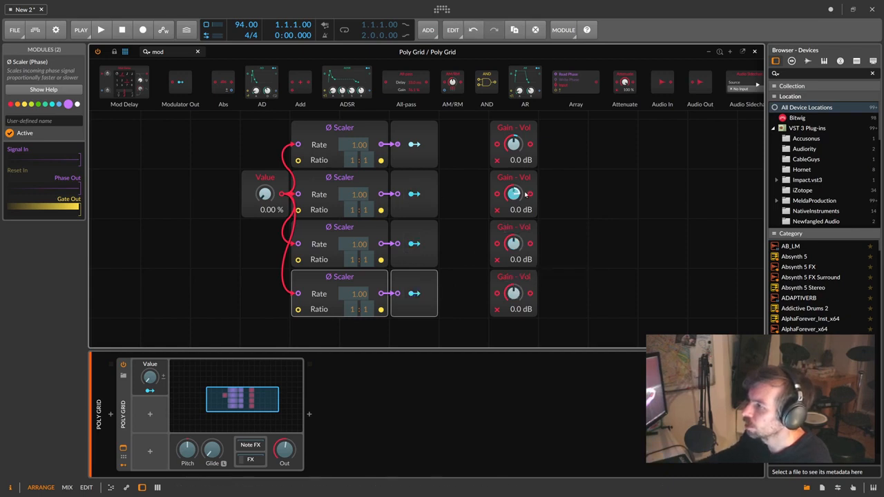
pyautogui.moveTo(527, 195); pyautogui.dragTo(527, 178)
pyautogui.click(415, 144)
pyautogui.moveTo(515, 145); pyautogui.dragTo(515, 127)
pyautogui.click(414, 144)
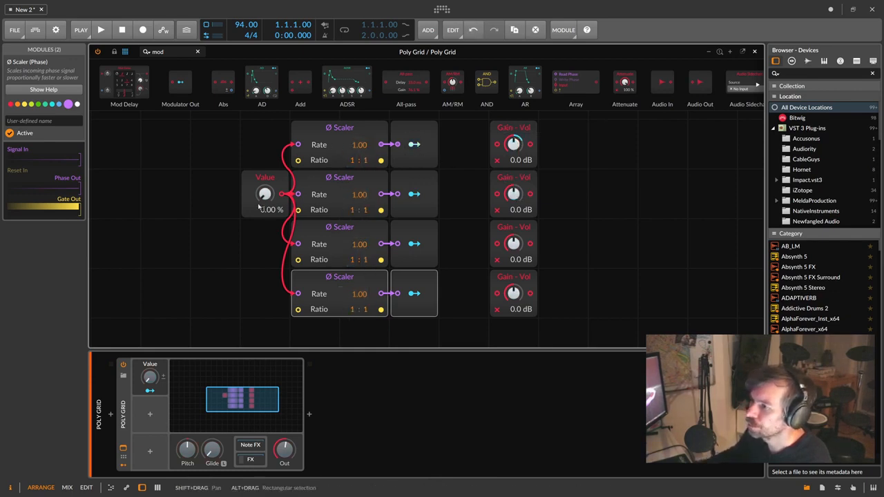
# - Set the four Ø Scaler Rates to 4.00, 8.00, 16.00 and 20.00
pyautogui.moveTo(265, 195)
pyautogui.mouseDown()
pyautogui.moveTo(265, 143)
pyautogui.moveTo(265, 197)
pyautogui.mouseUp()
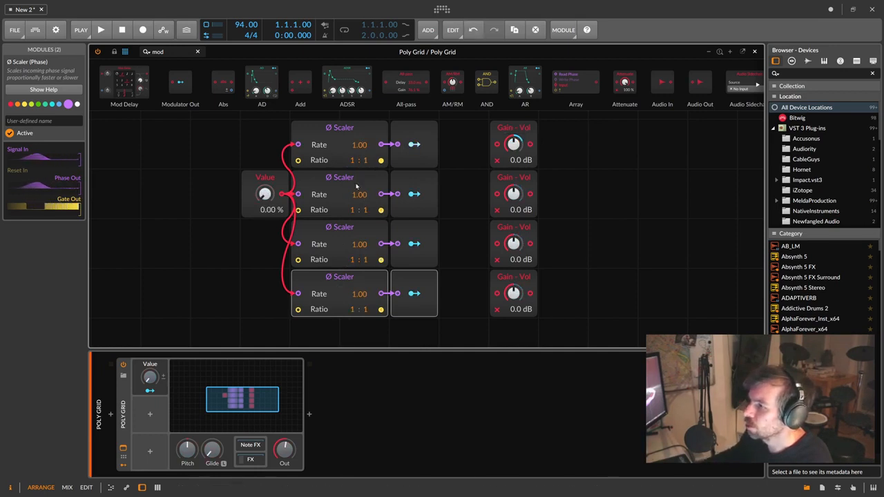
pyautogui.moveTo(359, 145); pyautogui.dragTo(359, 139)
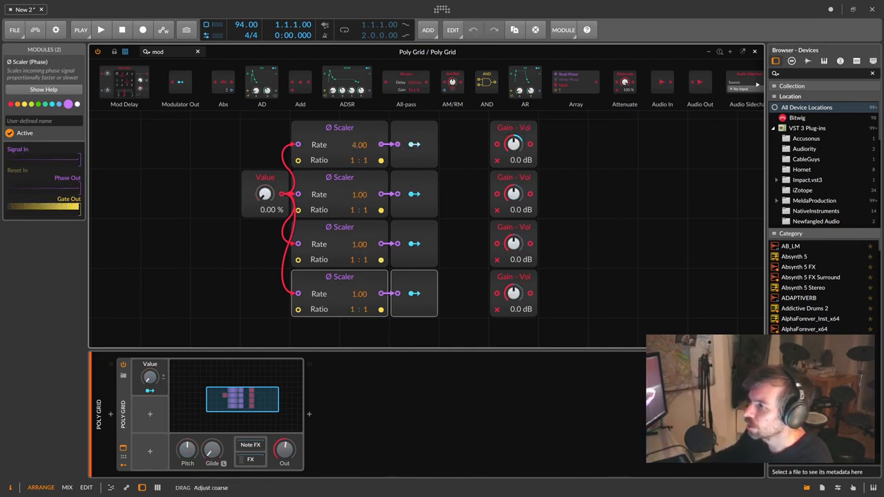
pyautogui.moveTo(359, 194); pyautogui.dragTo(359, 177)
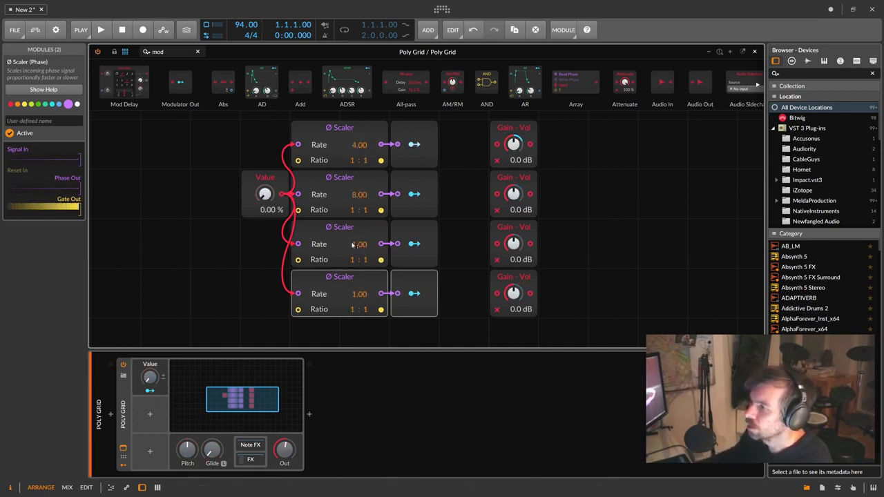
pyautogui.moveTo(360, 243); pyautogui.dragTo(359, 225)
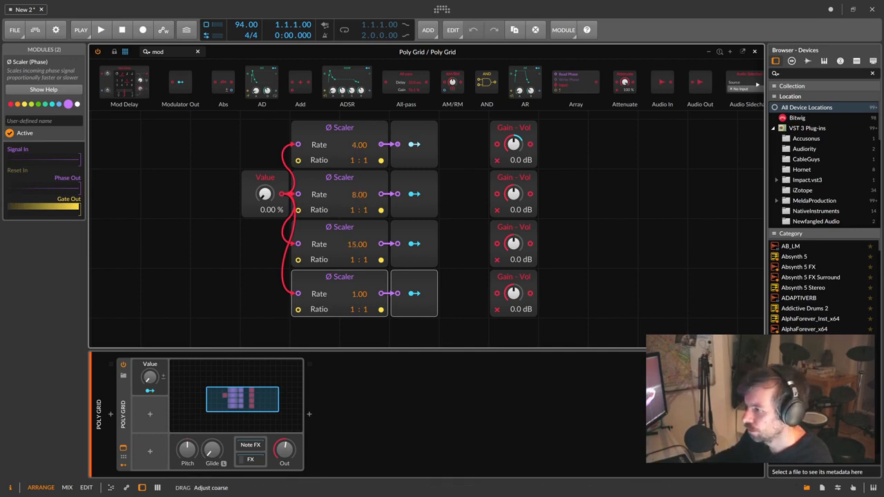
pyautogui.moveTo(360, 294); pyautogui.dragTo(359, 273)
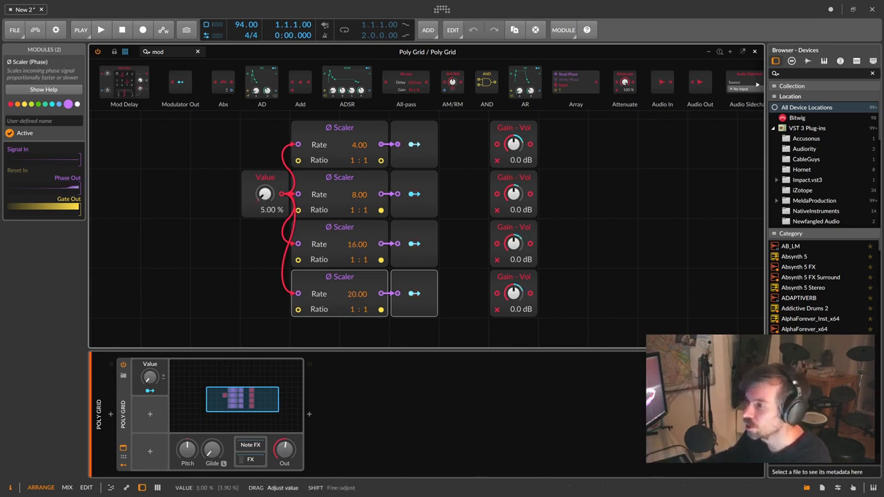
# - Test the patch by sweeping the Value knob down and then up to 100 %
pyautogui.moveTo(264, 195); pyautogui.dragTo(266, 215)
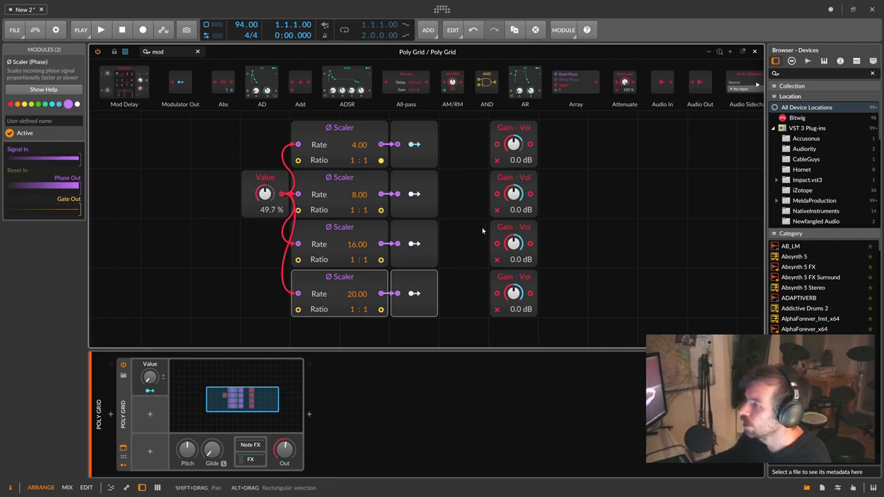
pyautogui.moveTo(561, 129); pyautogui.dragTo(459, 310)
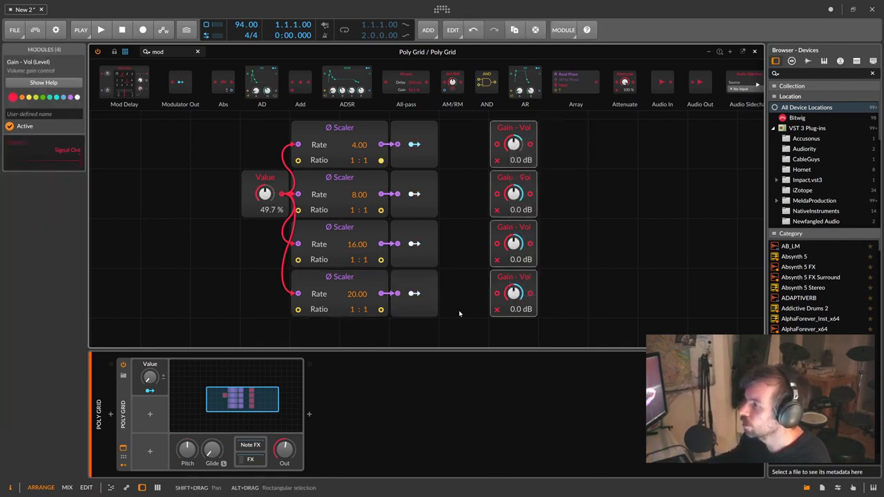
pyautogui.moveTo(265, 195); pyautogui.dragTo(265, 243)
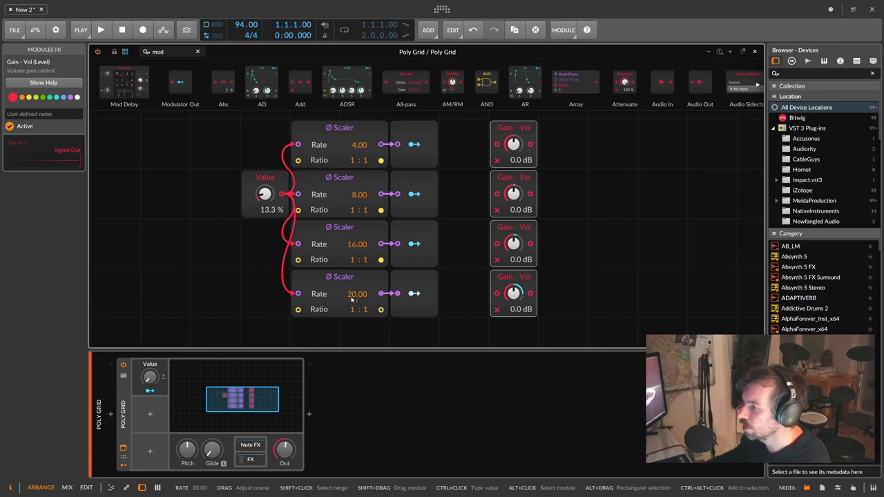
pyautogui.moveTo(265, 195); pyautogui.dragTo(265, 138)
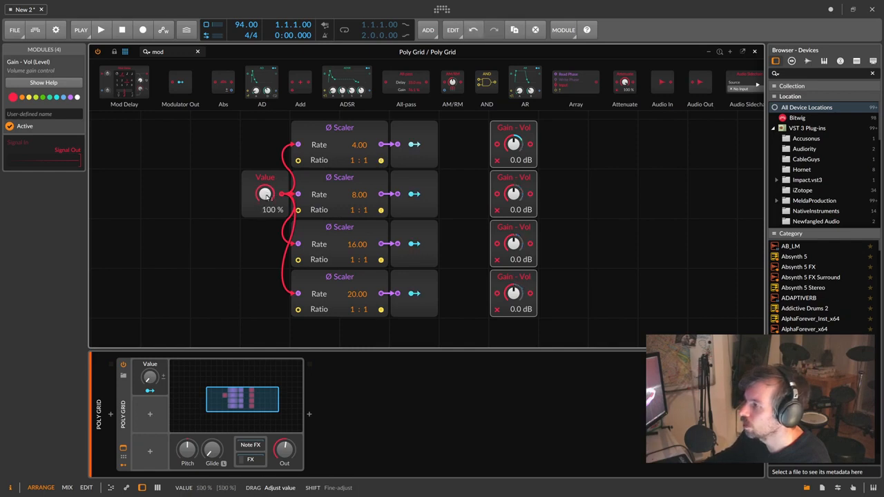
# - Audition Value at around 50 % and 33.3 %, then shift the Value module further left
pyautogui.moveTo(265, 195)
pyautogui.mouseDown()
pyautogui.moveTo(264, 253)
pyautogui.moveTo(268, 173)
pyautogui.moveTo(268, 196)
pyautogui.moveTo(258, 185)
pyautogui.moveTo(265, 194)
pyautogui.mouseUp()
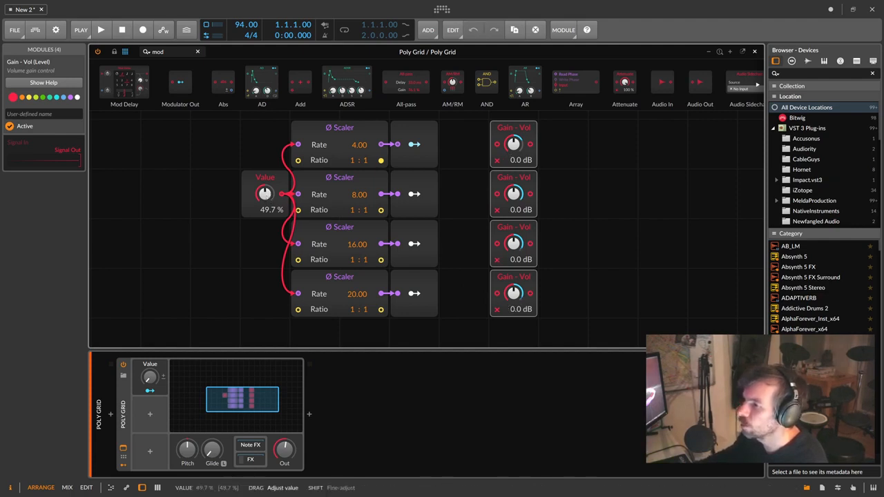
pyautogui.moveTo(266, 194); pyautogui.dragTo(267, 195)
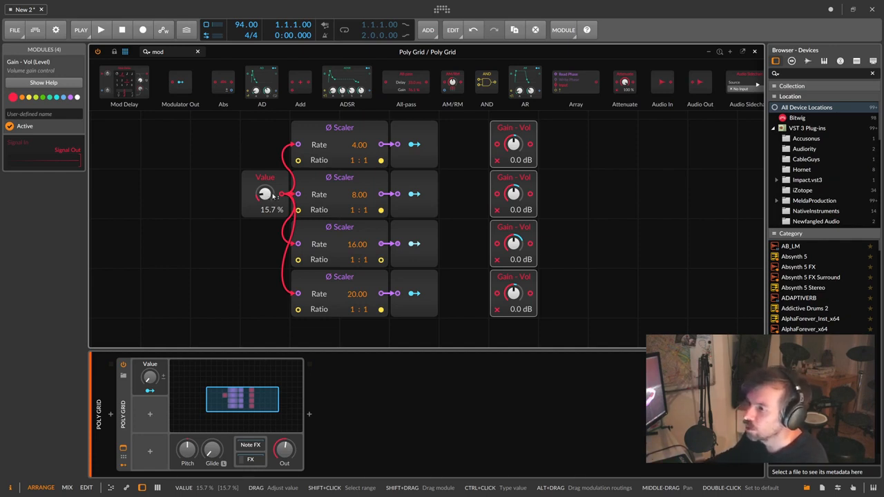
pyautogui.moveTo(270, 195); pyautogui.dragTo(272, 230)
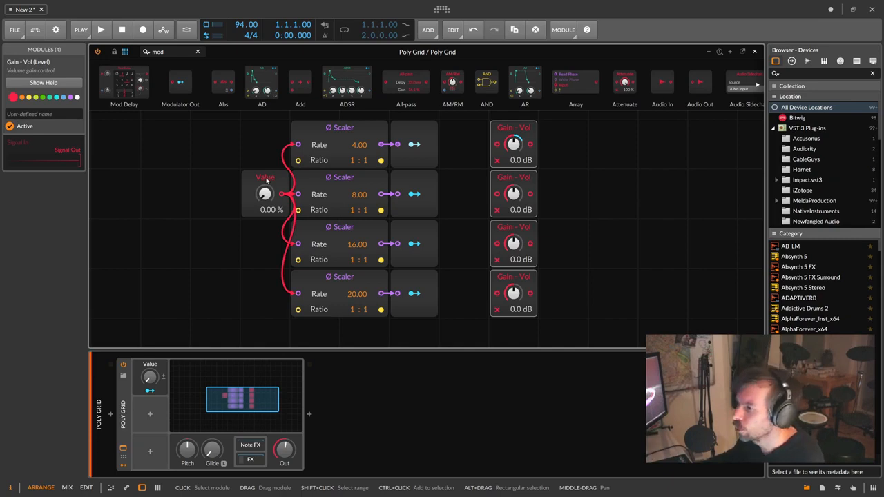
pyautogui.click(268, 179)
pyautogui.moveTo(268, 179); pyautogui.dragTo(219, 179)
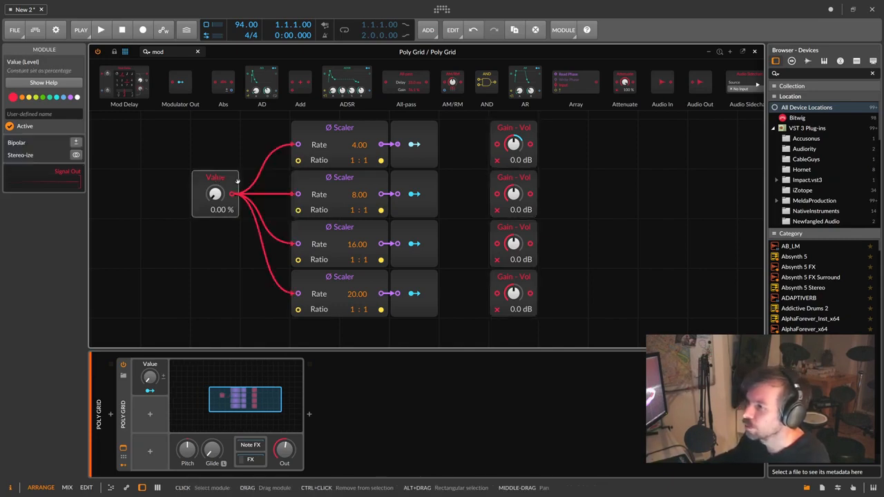